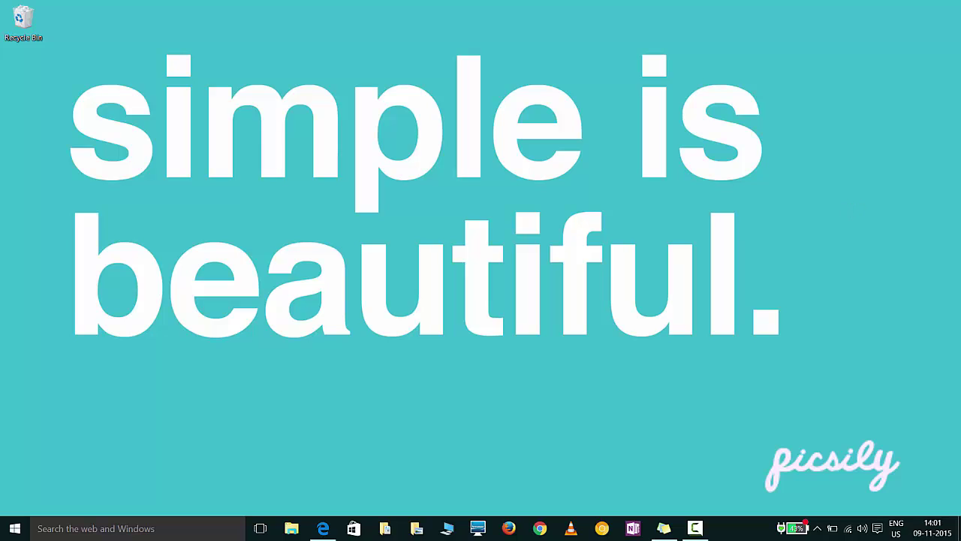
Step: Search Bing in Edge for 'hana trial account' and open the Cloud Cockpit landing page
left_click(324, 529)
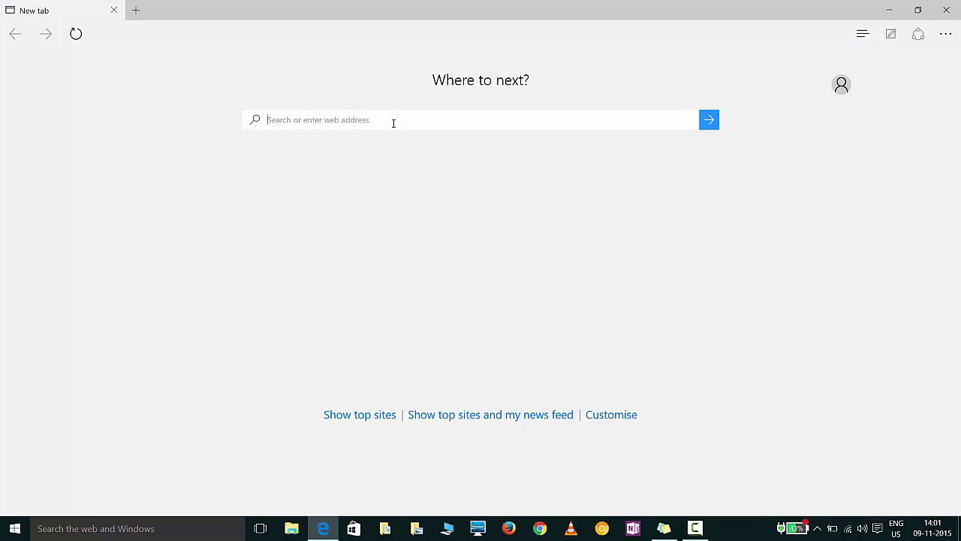
type("hana trial account")
key("Return")
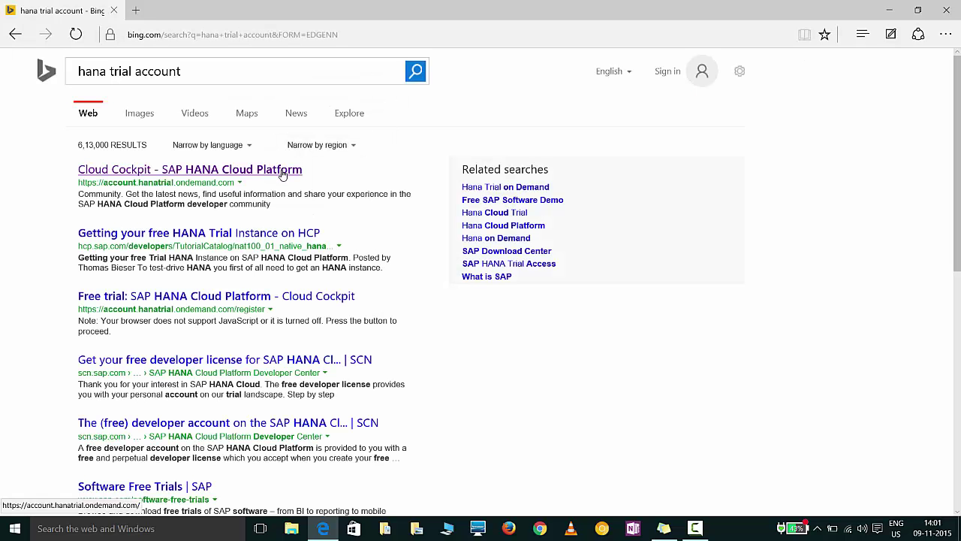
left_click(283, 172)
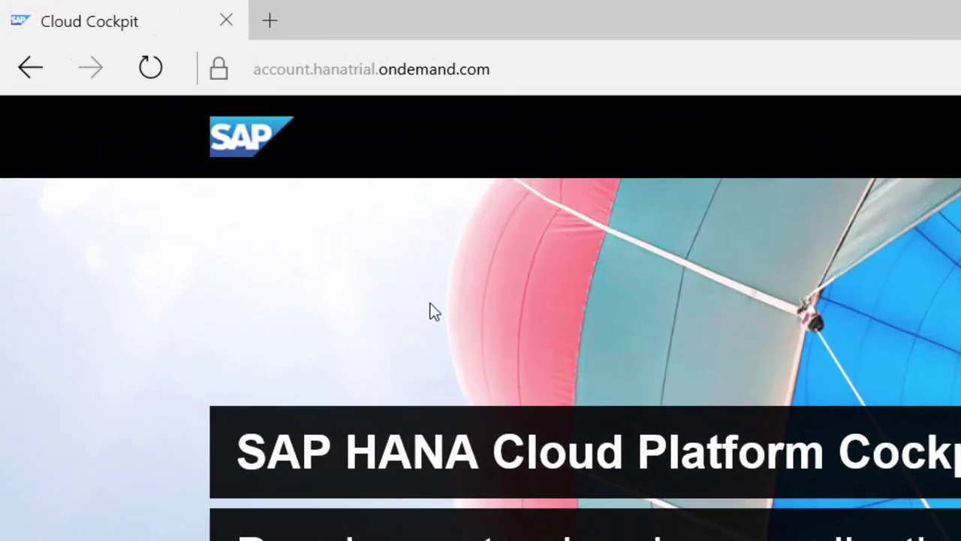
left_click(406, 70)
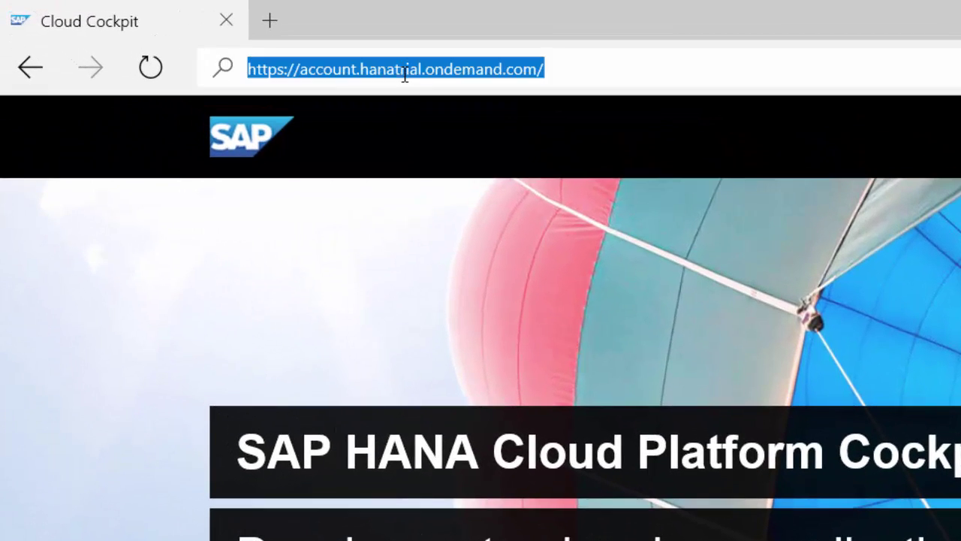
double_click(376, 70)
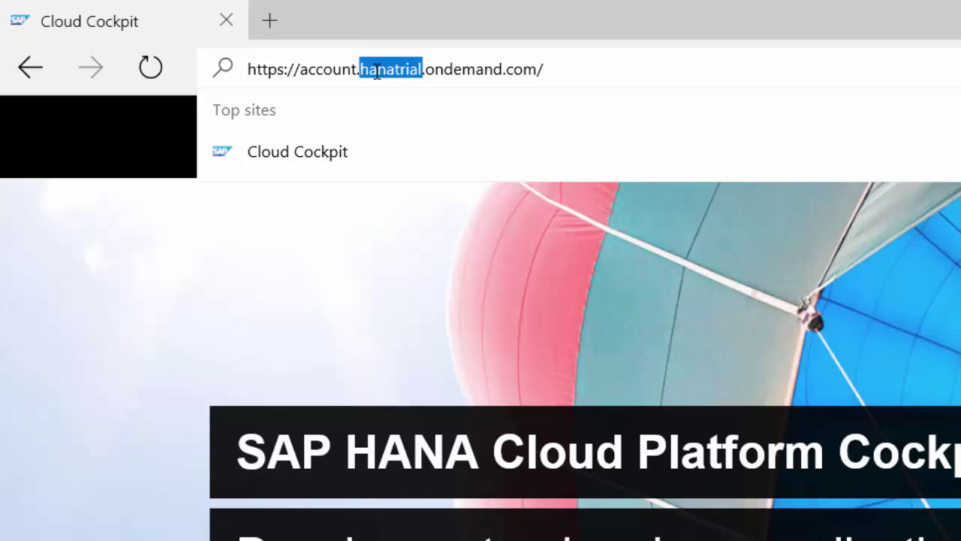
left_click(532, 298)
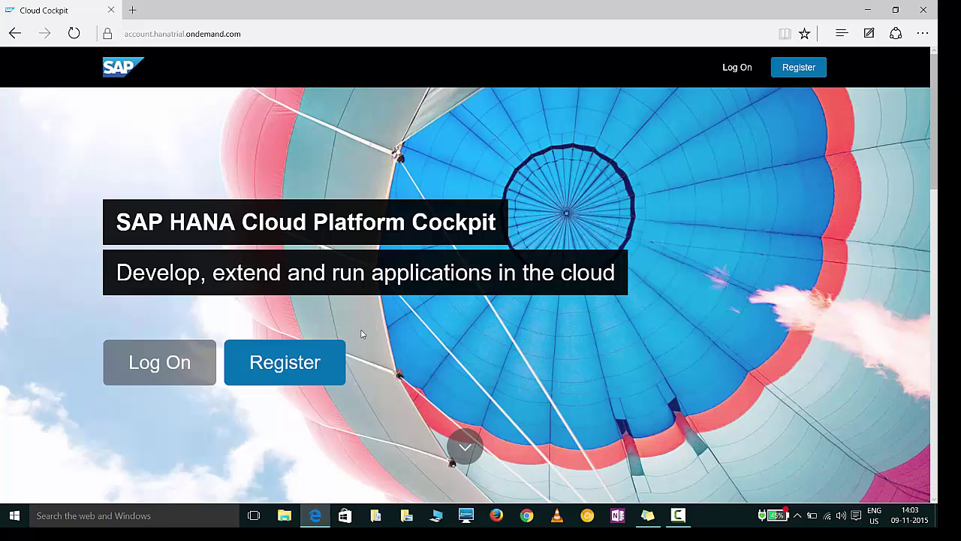
left_click(289, 365)
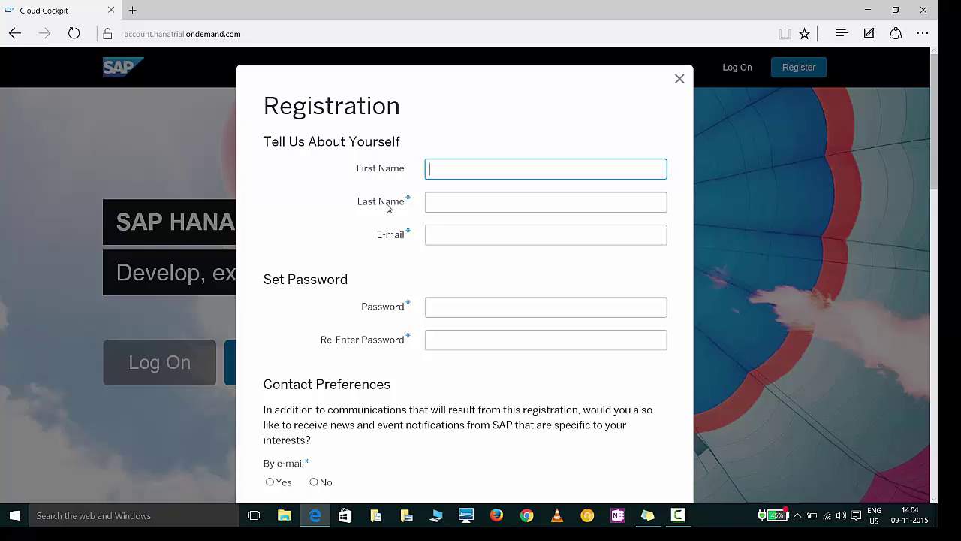
scroll(445, 180, "down", 5)
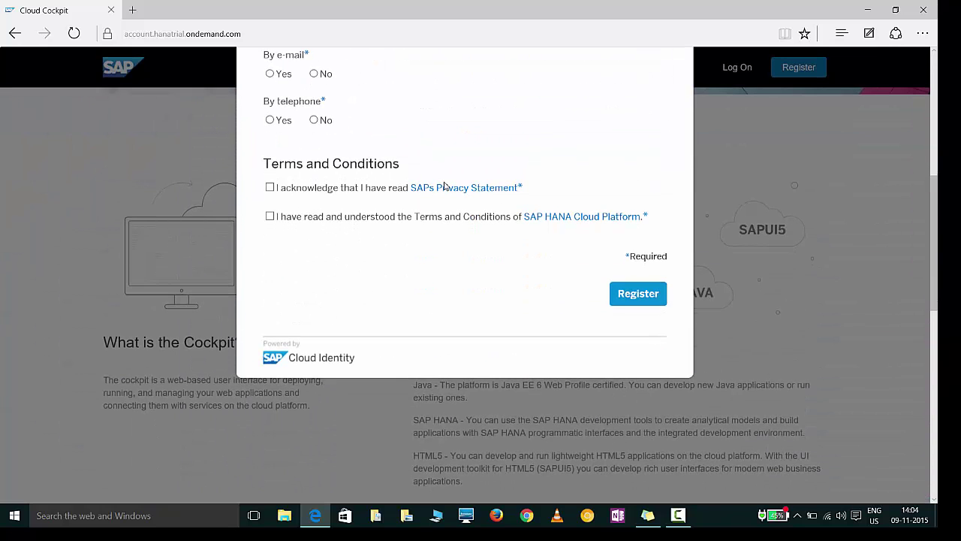
scroll(548, 405, "up", 2)
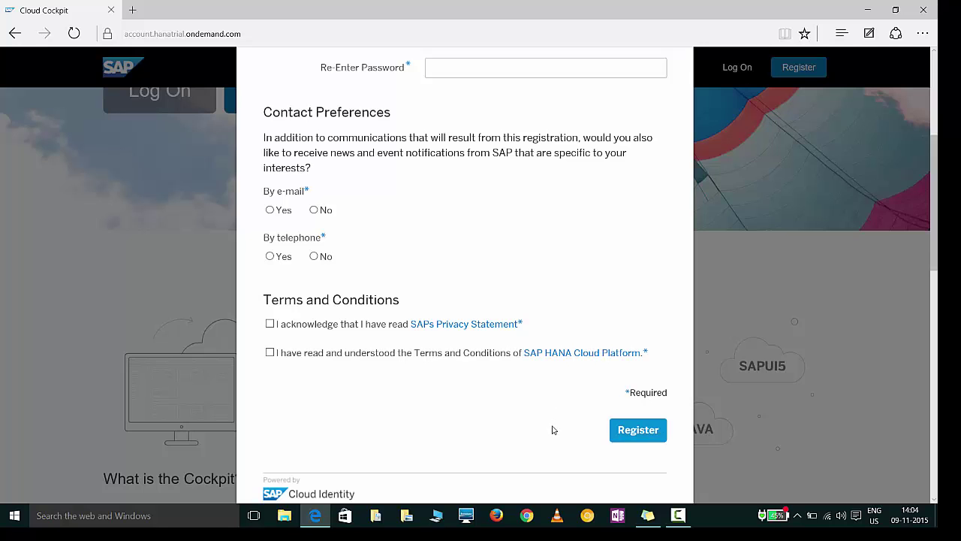
scroll(552, 430, "up", 4)
left_click(471, 235)
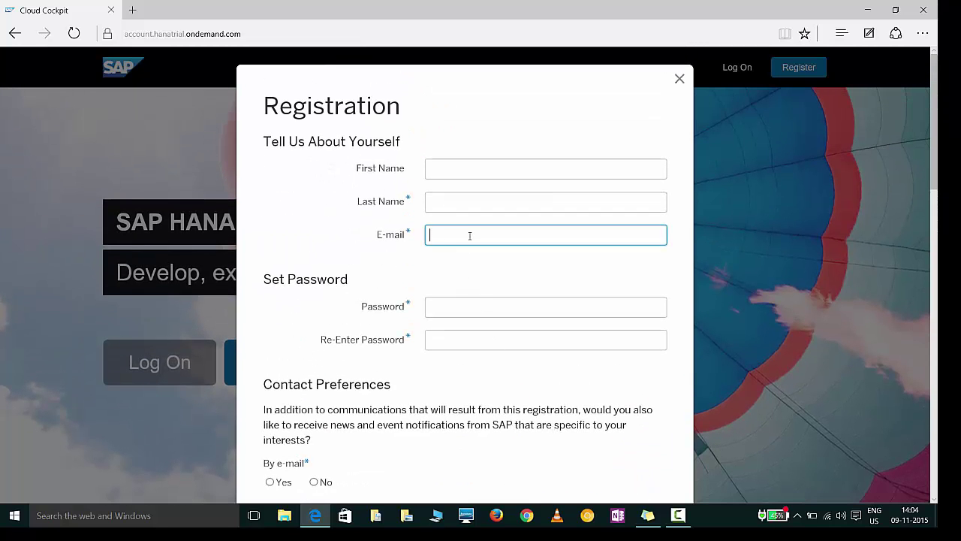
left_click(515, 267)
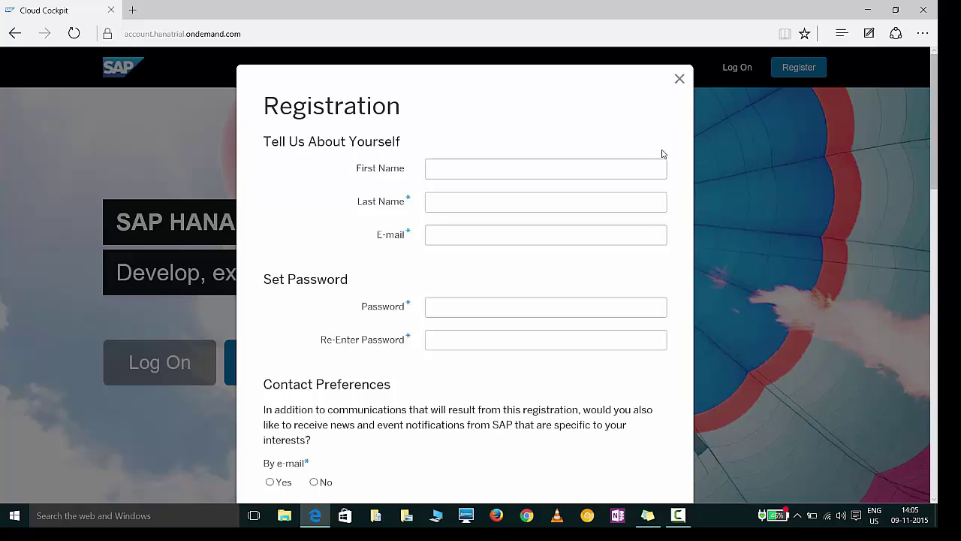
left_click(679, 79)
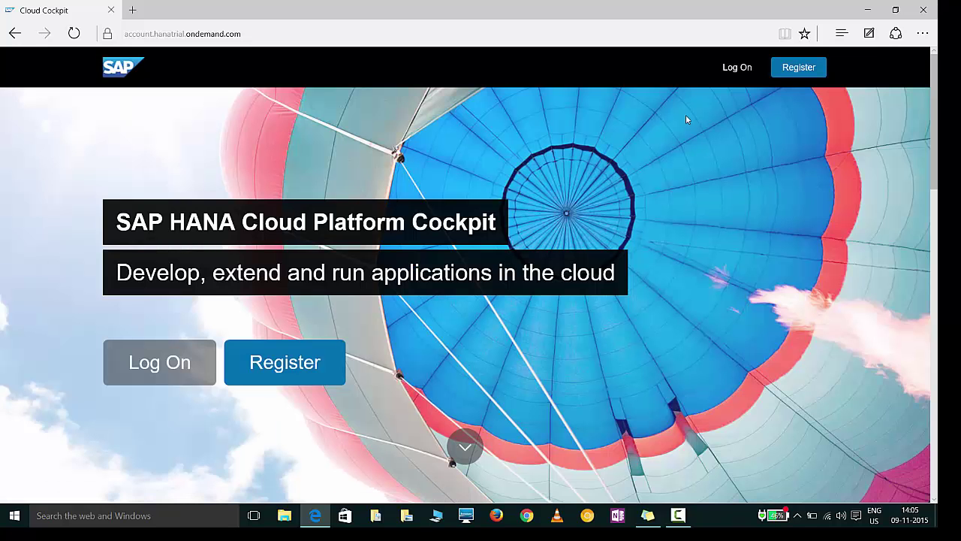
left_click(735, 68)
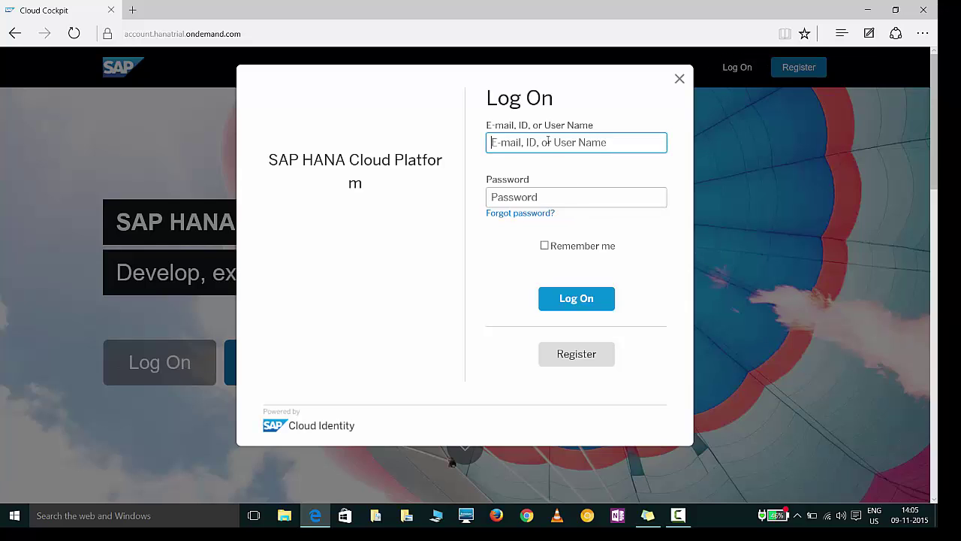
Step: Continue the trial account log-on to the password entry
left_click(547, 196)
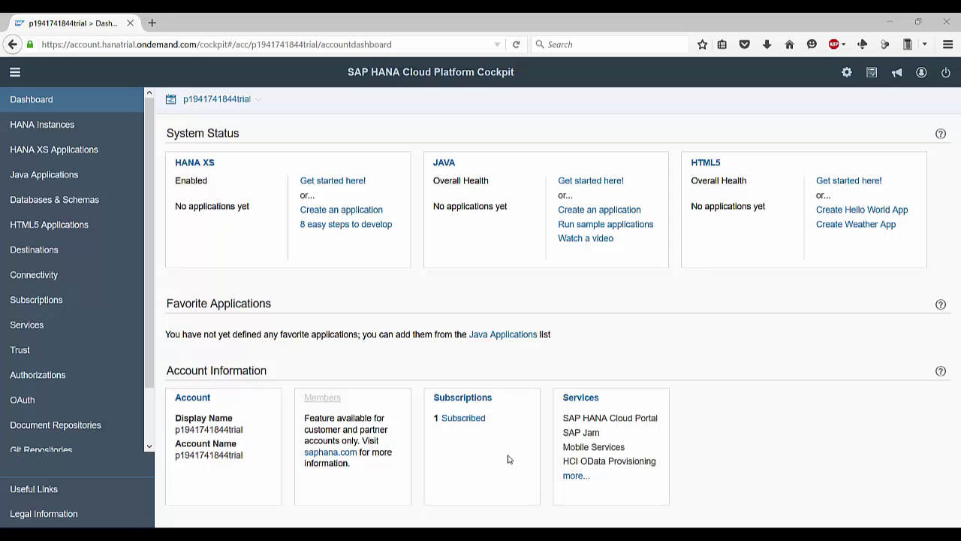
Step: Review the account's subscriptions, then go to the empty HANA Instances page
left_click(464, 418)
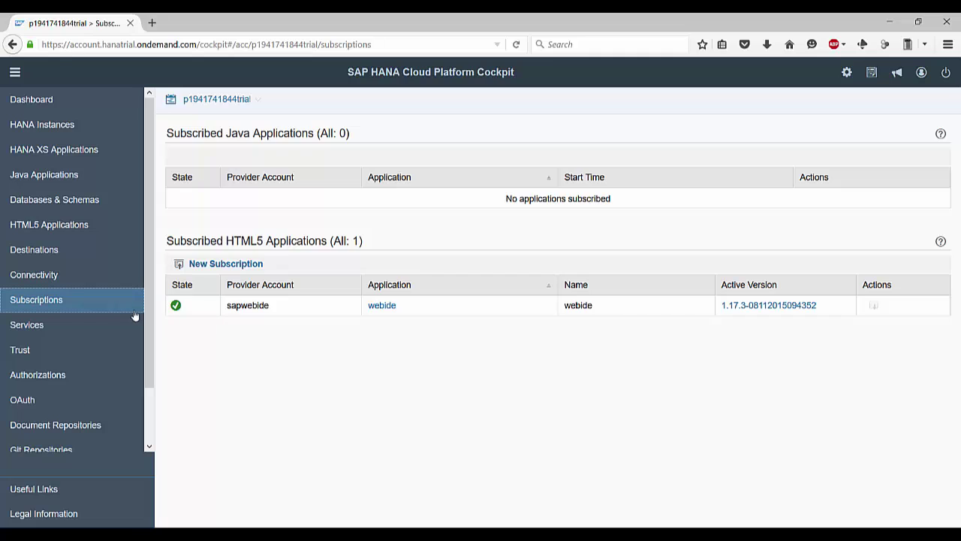
left_click(71, 131)
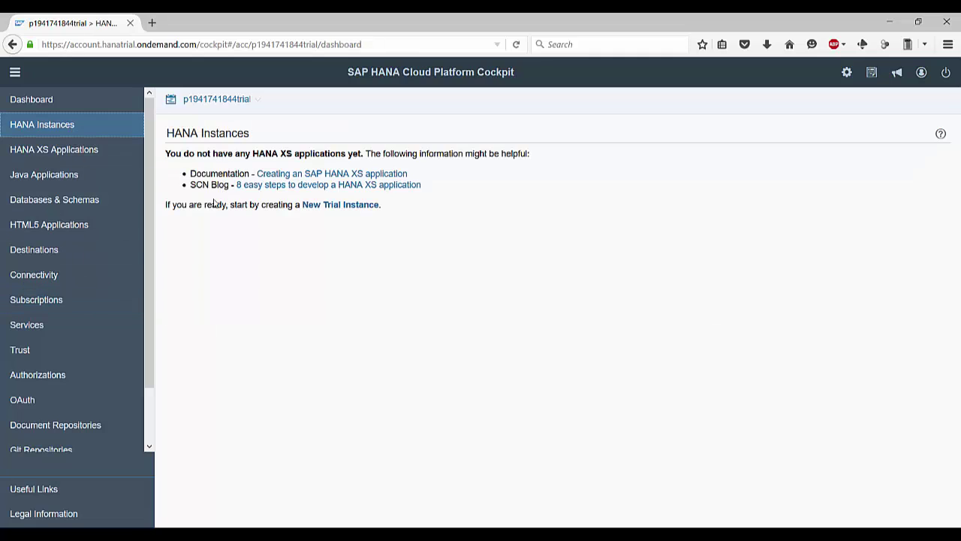
Step: Create and save a new HANA trial instance named 'trialhana'
left_click(345, 209)
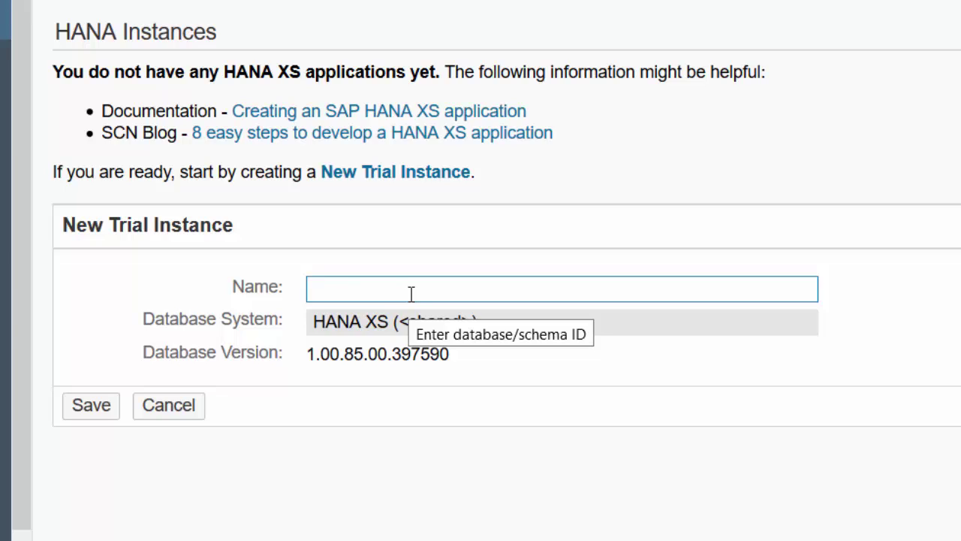
type("trialhana")
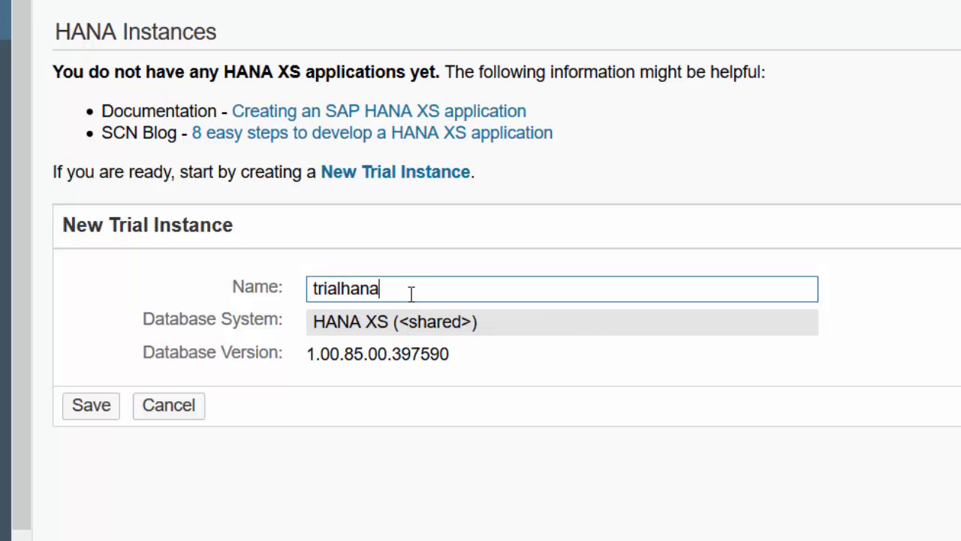
left_click(79, 405)
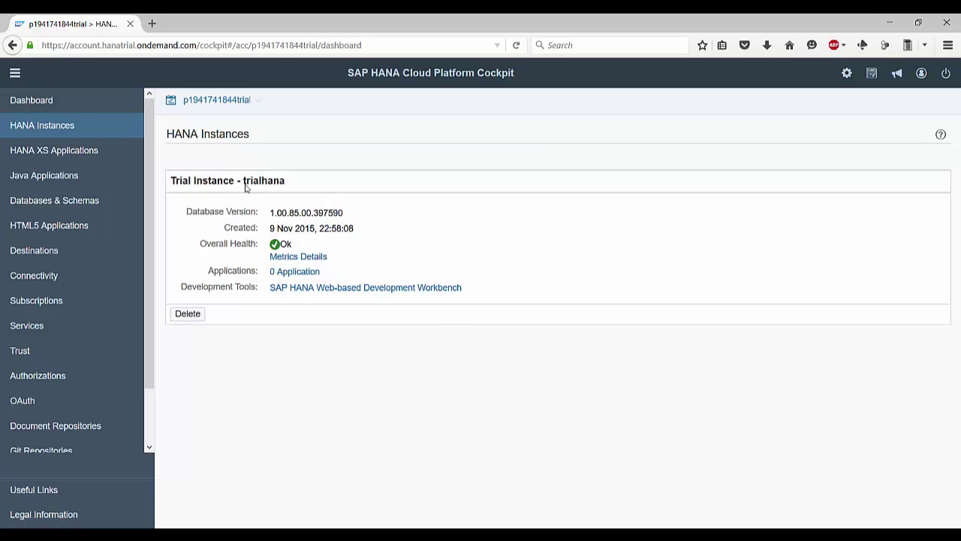
left_click_drag(244, 185, 280, 181)
left_click(280, 181)
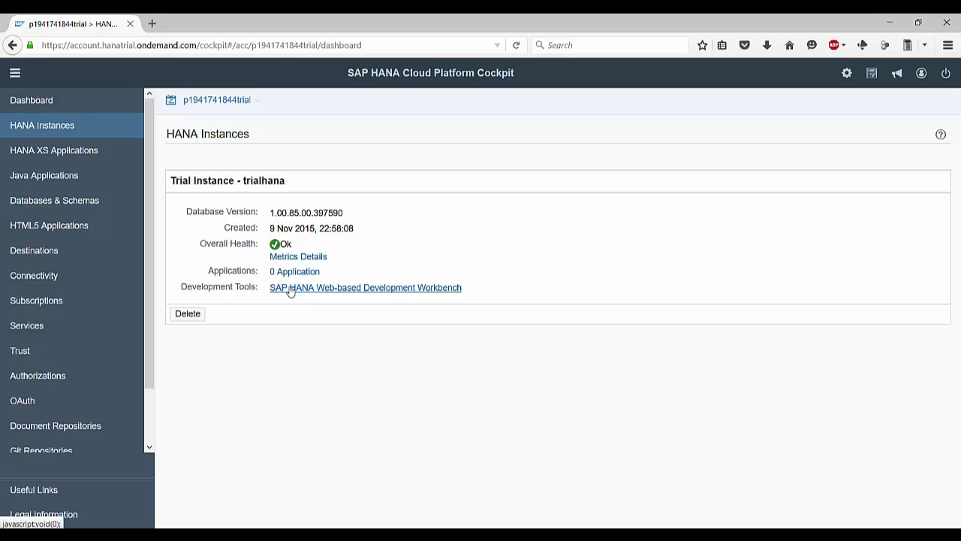
Step: Browse the HANA XS, Java, Databases & Schemas and HTML5 pages, ending on the Services list
left_click(290, 291)
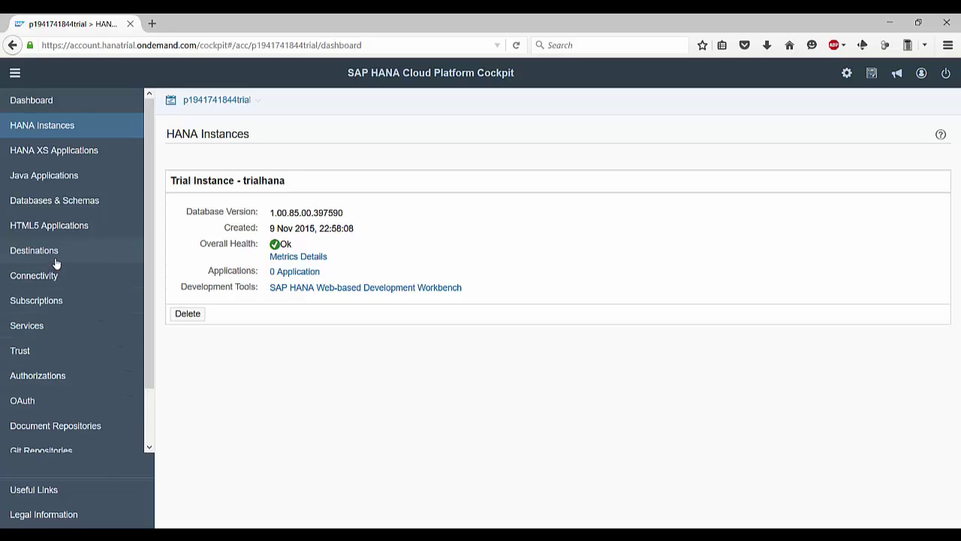
left_click(75, 155)
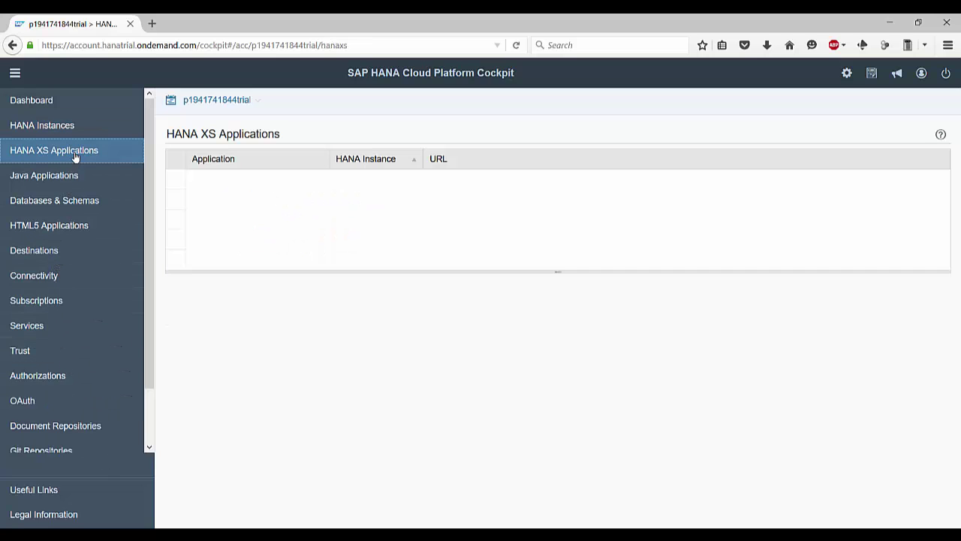
left_click(54, 184)
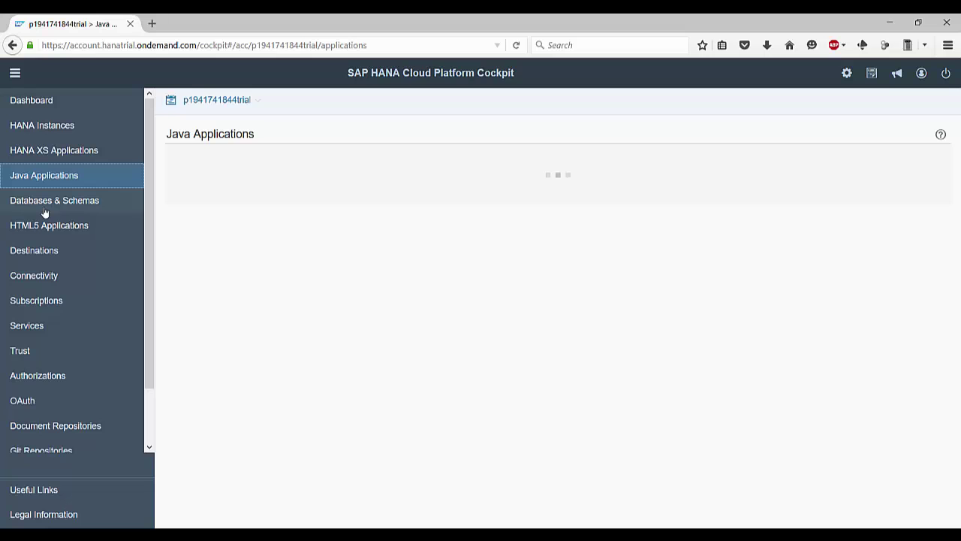
left_click(45, 214)
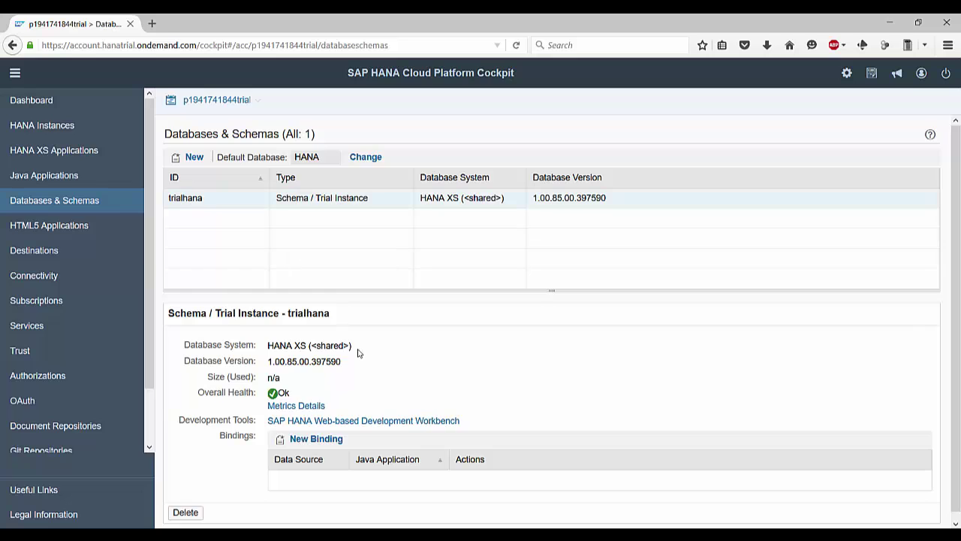
scroll(350, 351, "down", 1)
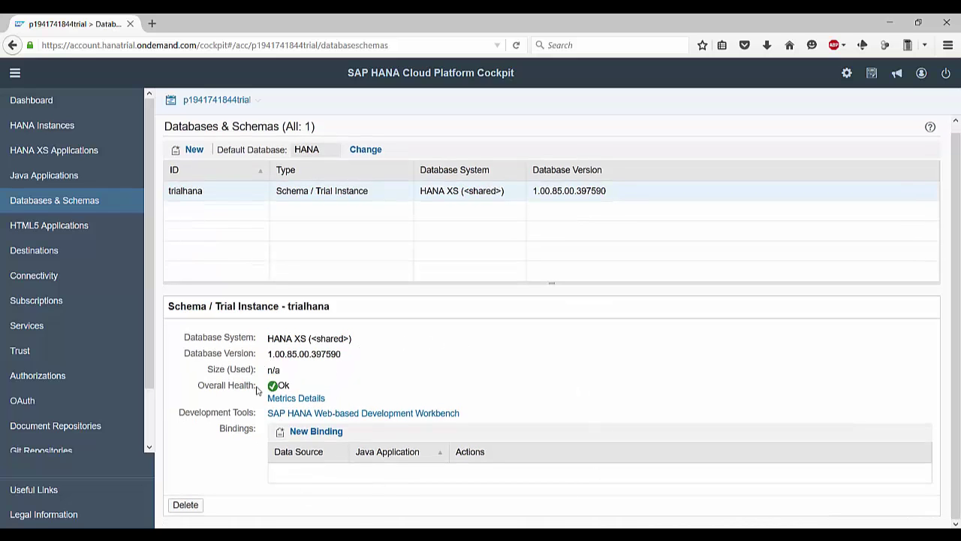
left_click(78, 227)
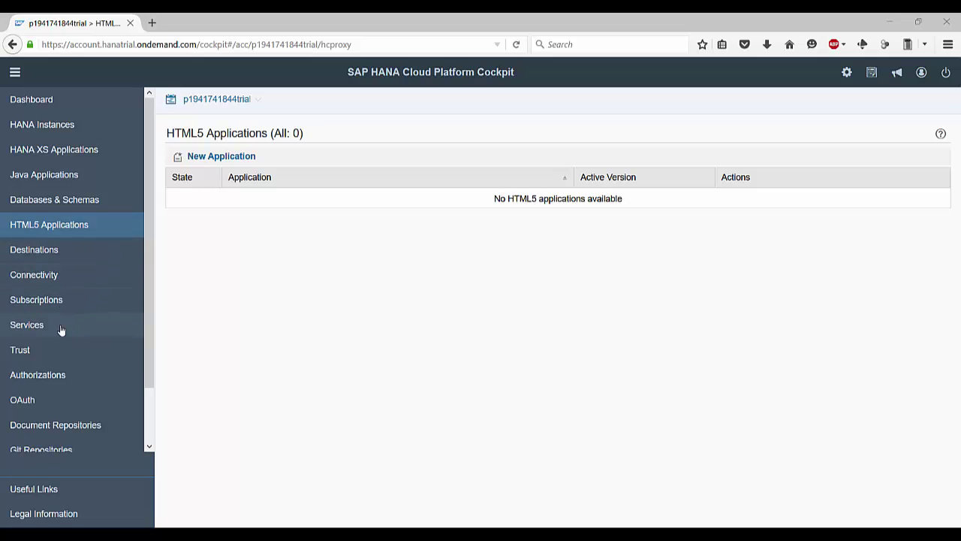
left_click_drag(150, 360, 148, 416)
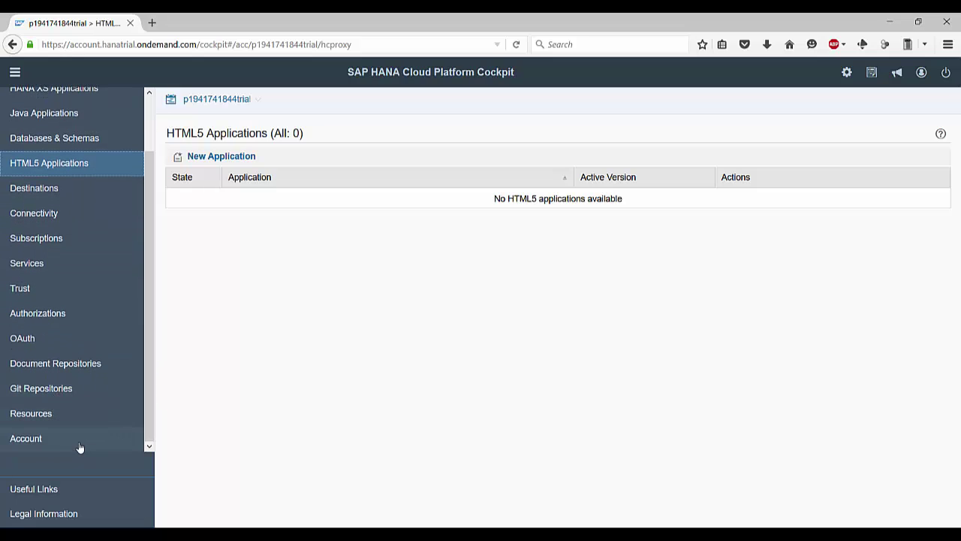
left_click_drag(150, 425, 156, 340)
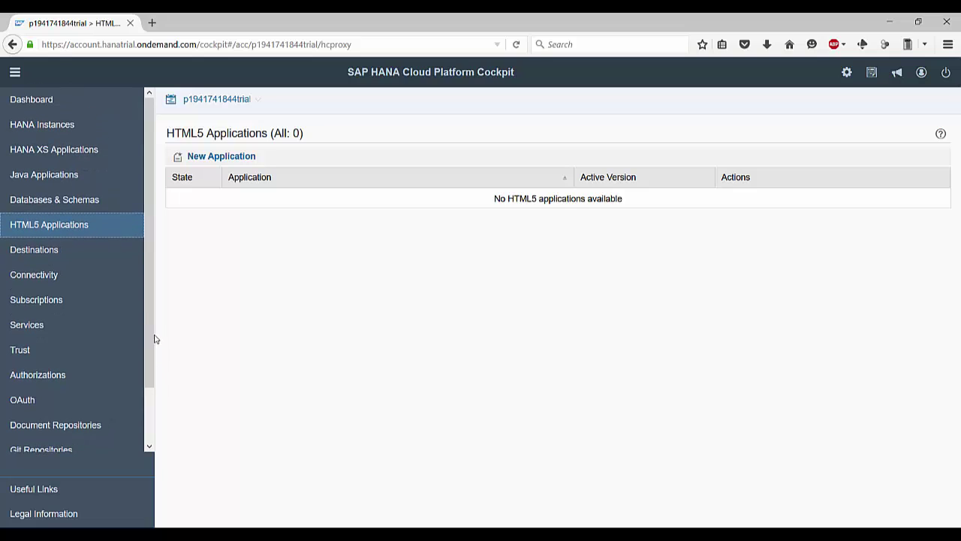
left_click(43, 325)
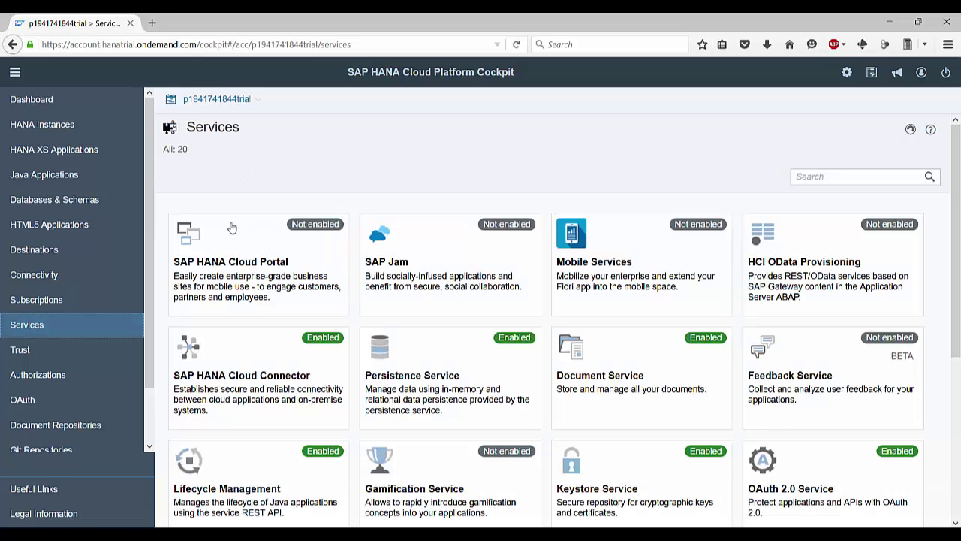
Step: Scroll through the service tiles and open the Internet of Things Services overview
scroll(240, 225, "down", 1)
scroll(239, 225, "down", 1)
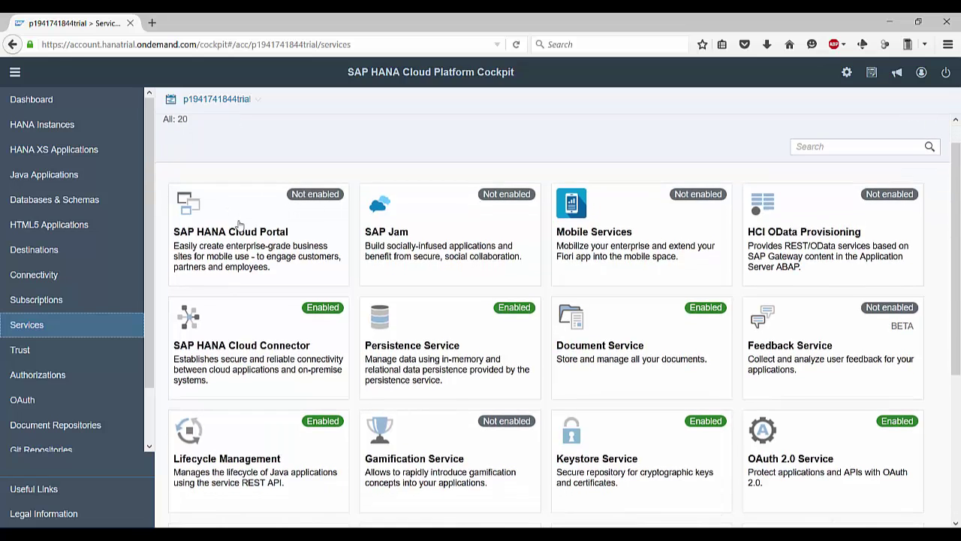
scroll(239, 225, "down", 5)
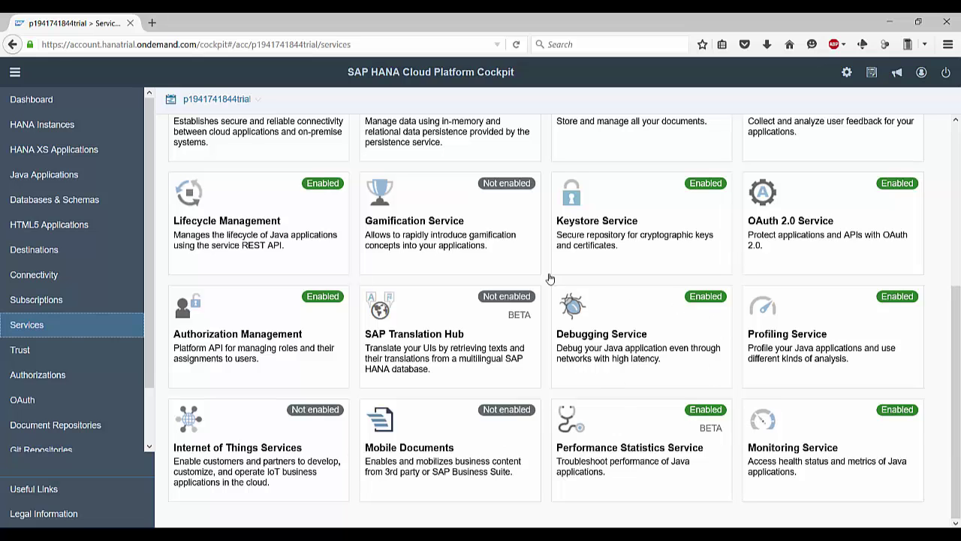
scroll(360, 258, "up", 3)
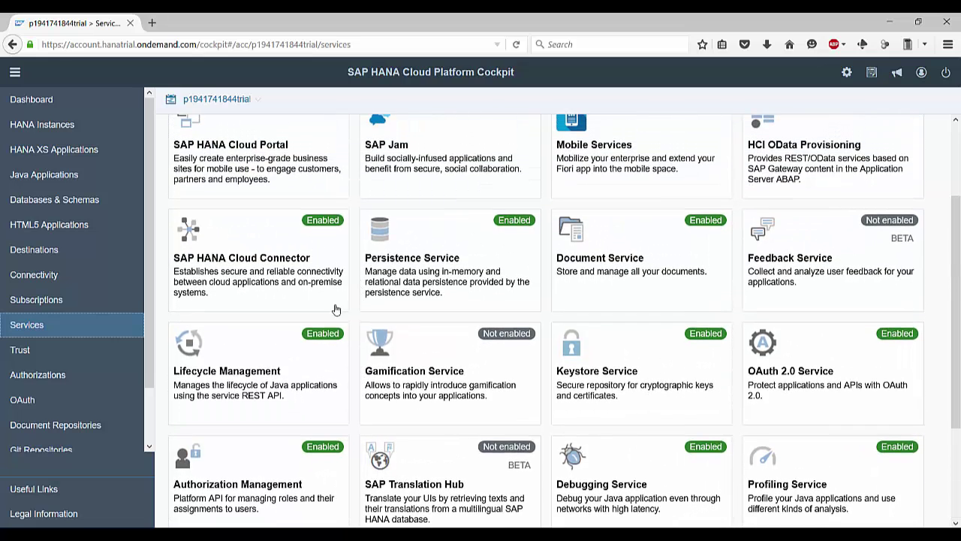
scroll(304, 280, "up", 3)
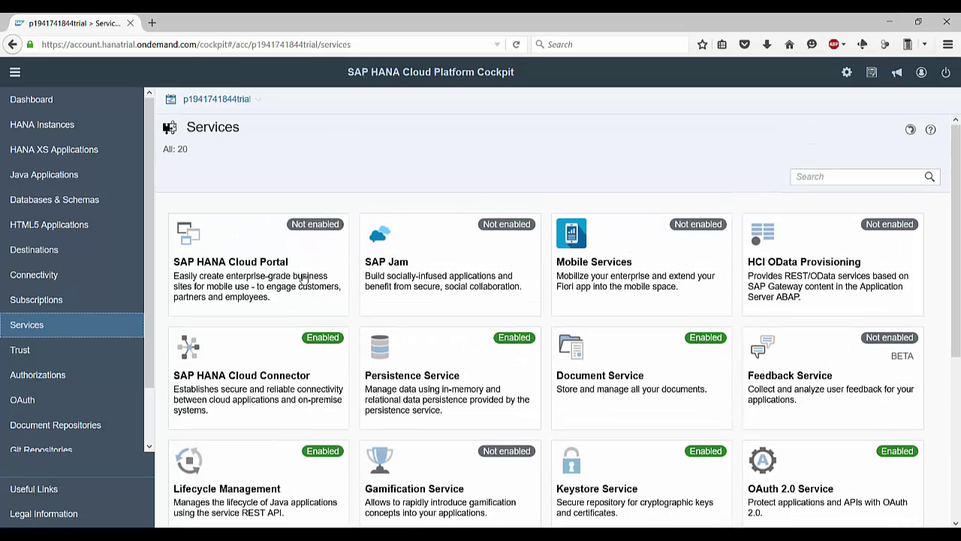
scroll(303, 280, "down", 5)
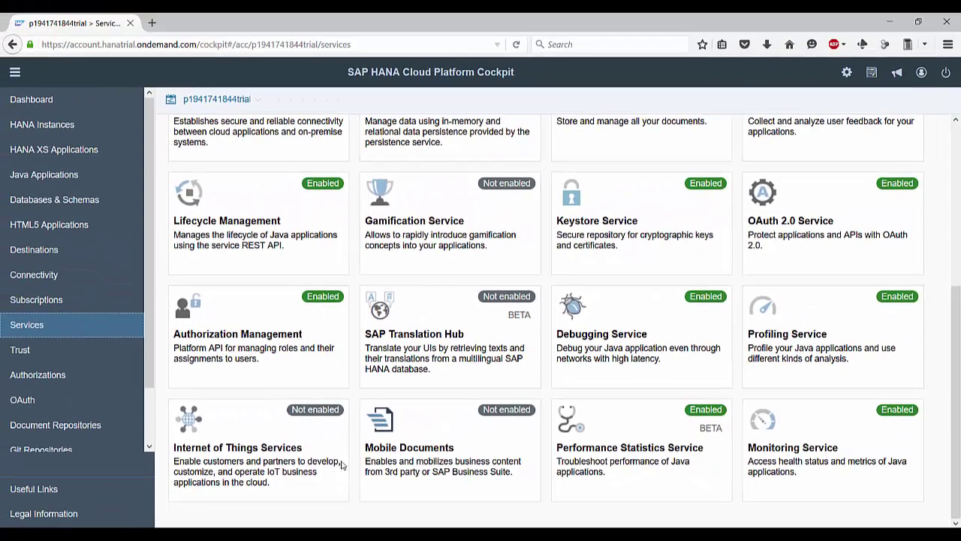
left_click(300, 455)
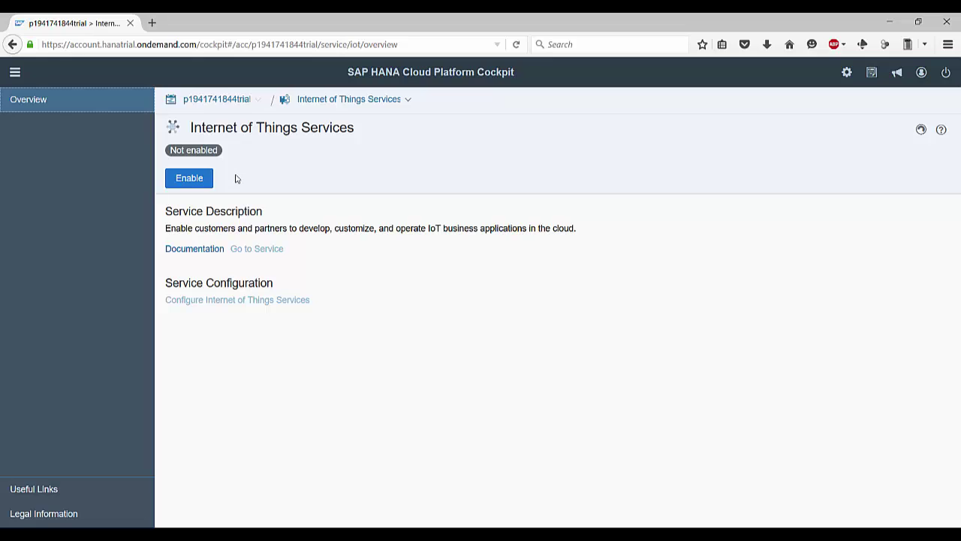
Step: Enable Internet of Things Services and launch it in a new tab
left_click(189, 179)
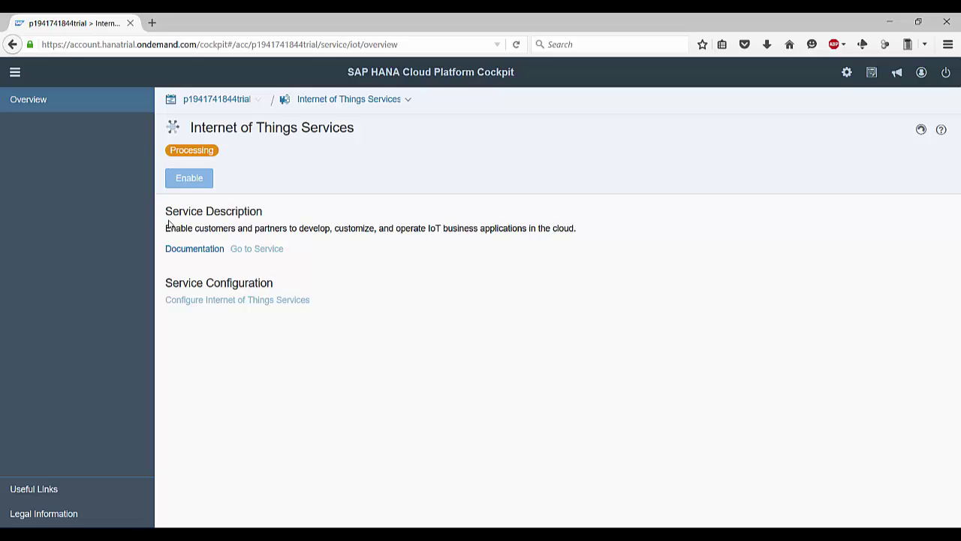
left_click_drag(174, 240, 385, 242)
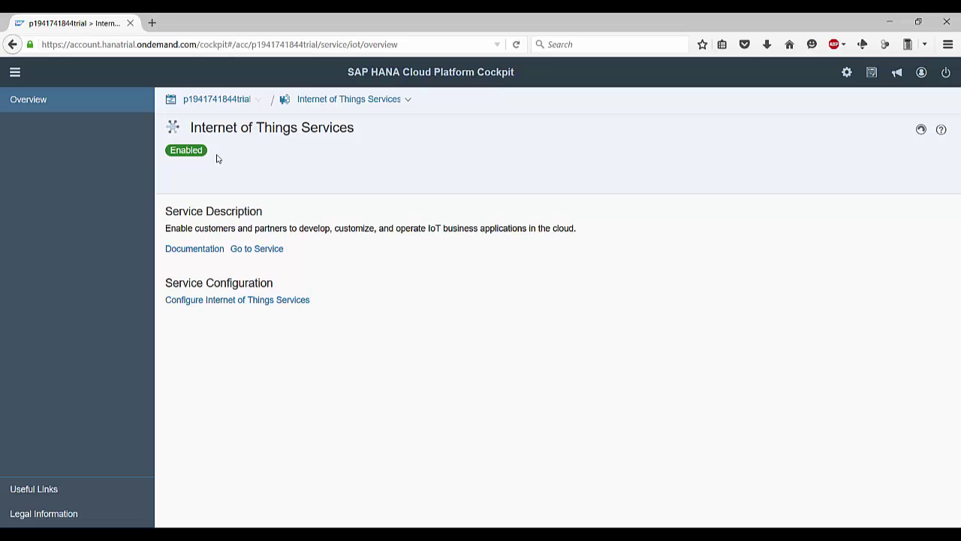
left_click(257, 251)
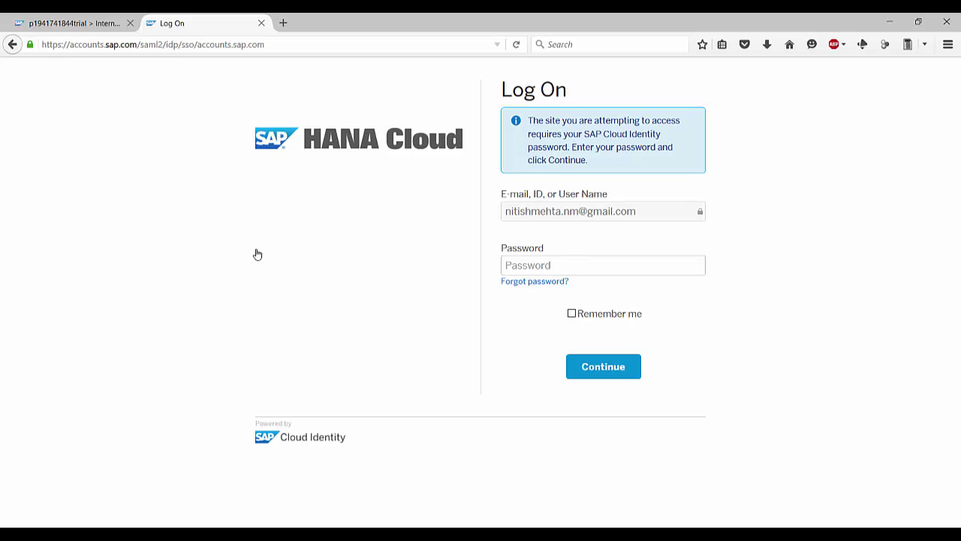
Step: Sign in with the account password to load the IoT Services Cockpit
left_click(534, 263)
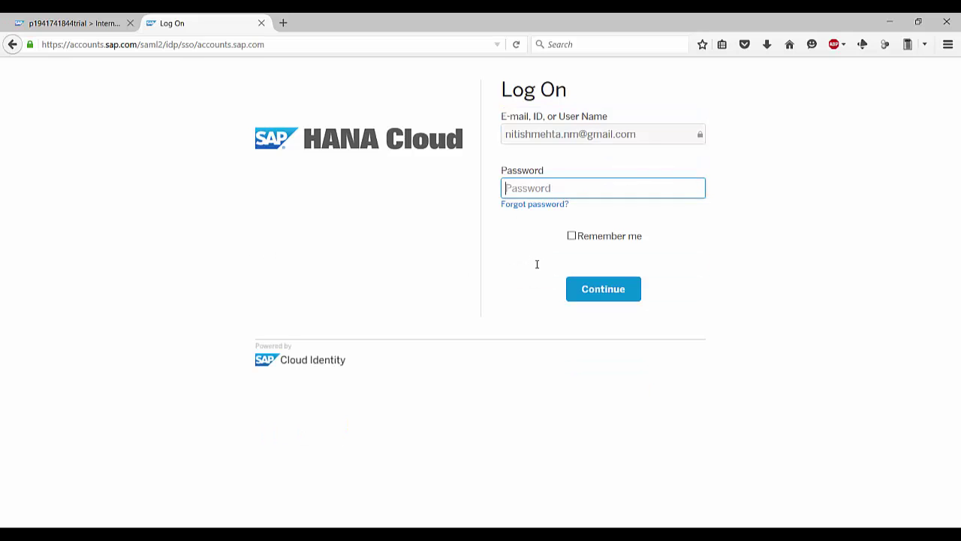
type("••••")
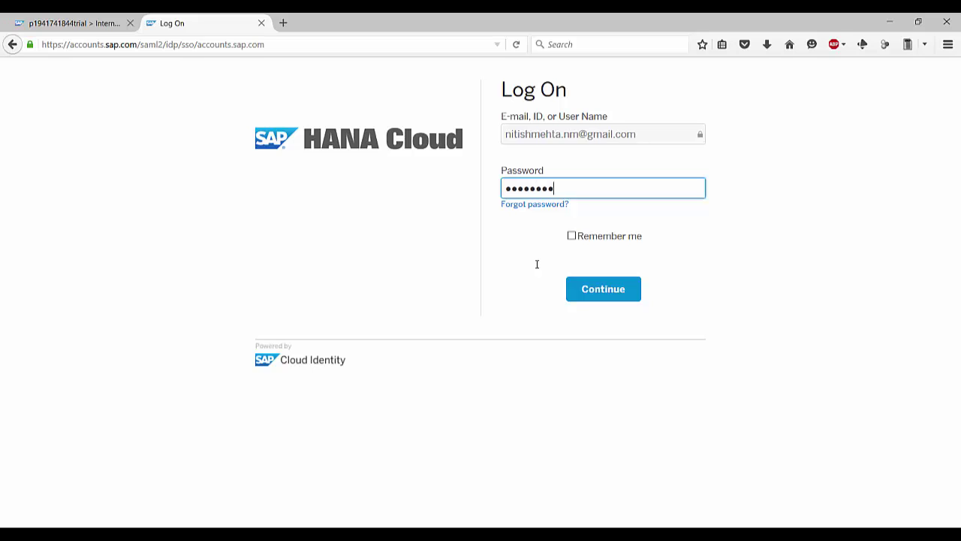
type("•••••••")
key("Return")
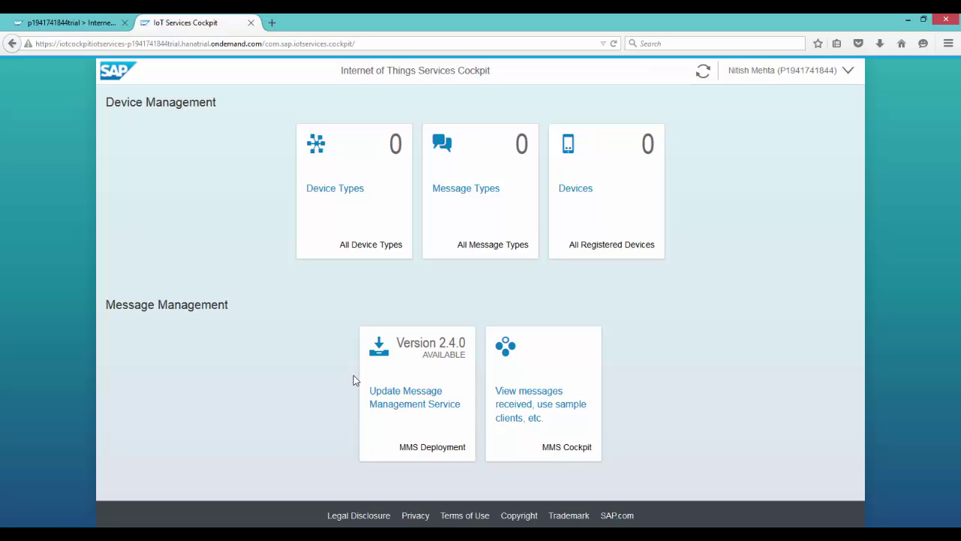
Step: Deploy the Message Management Service using the HCP password and confirm with OK
left_click(416, 376)
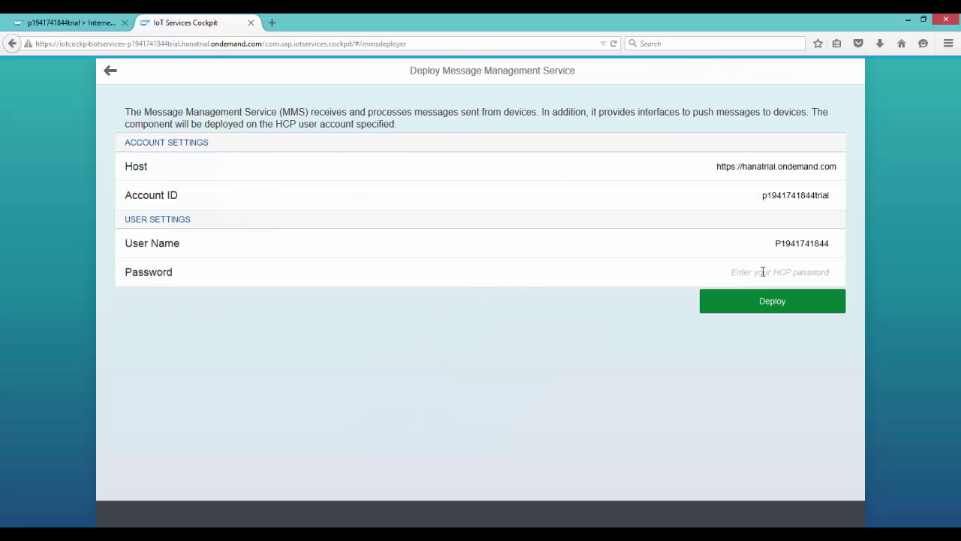
type("••")
left_click(777, 302)
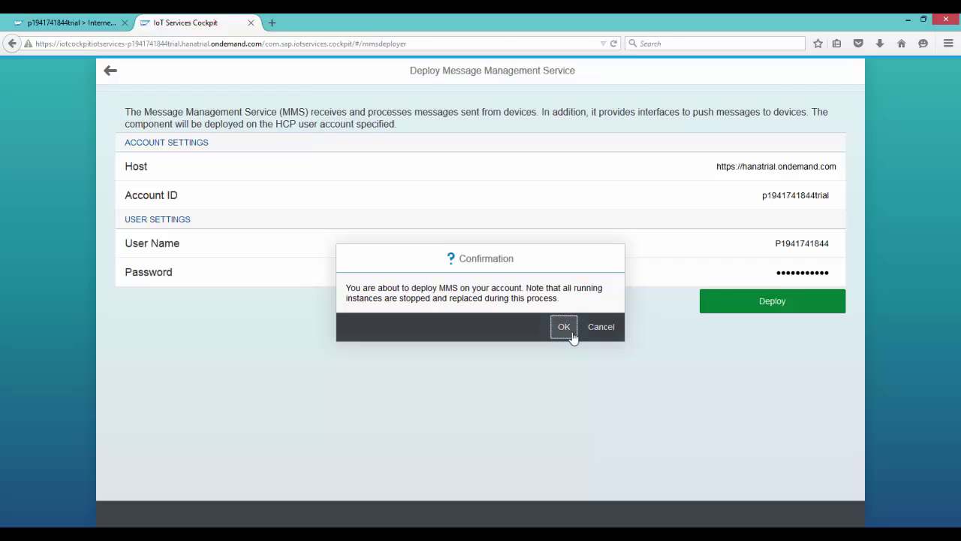
left_click(572, 336)
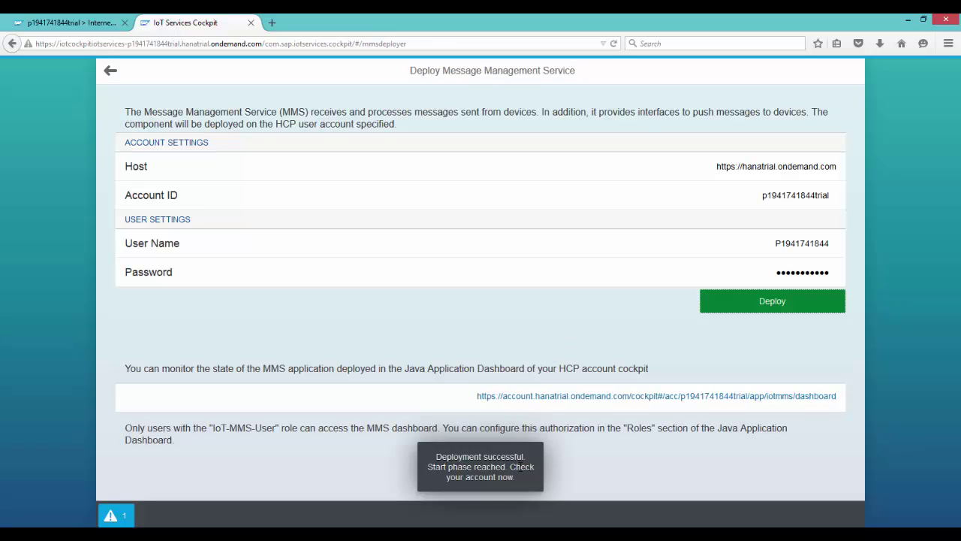
left_click(553, 398)
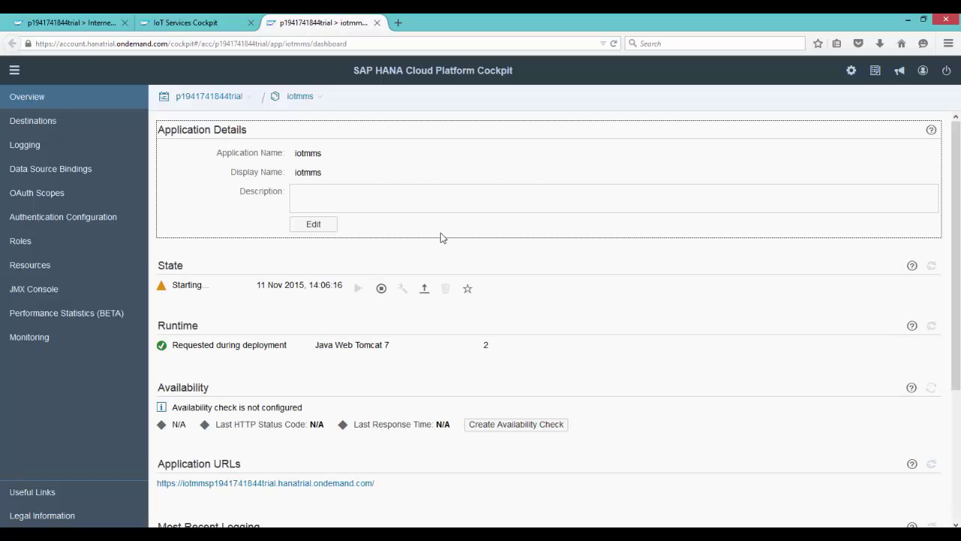
Step: Show the iotmms application's Roles page listing the IoT-MMS-User role
scroll(442, 238, "down", 3)
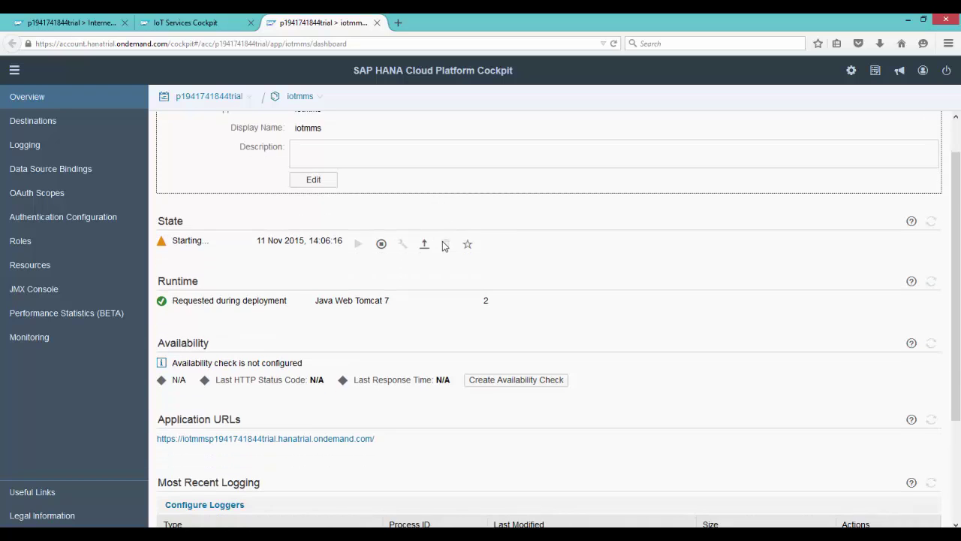
scroll(449, 340, "up", 1)
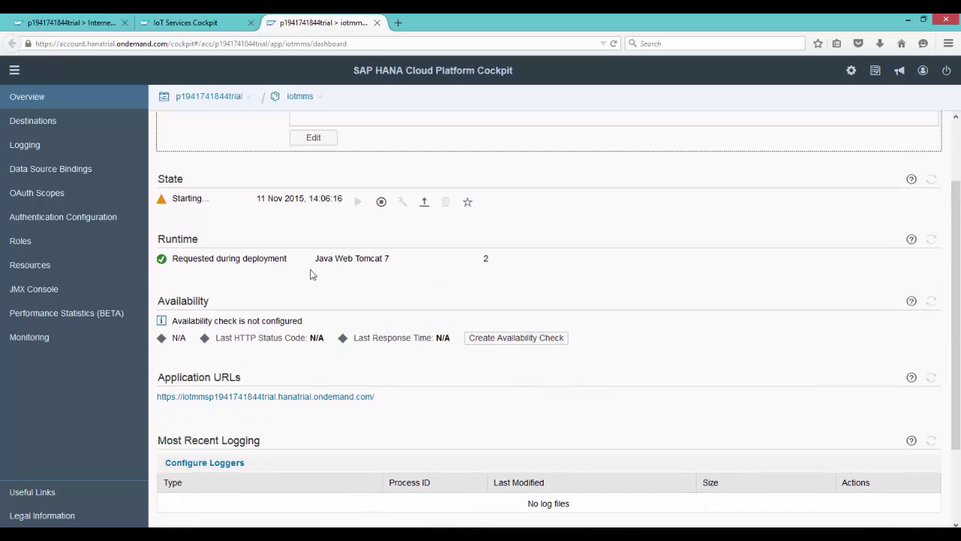
left_click(209, 213)
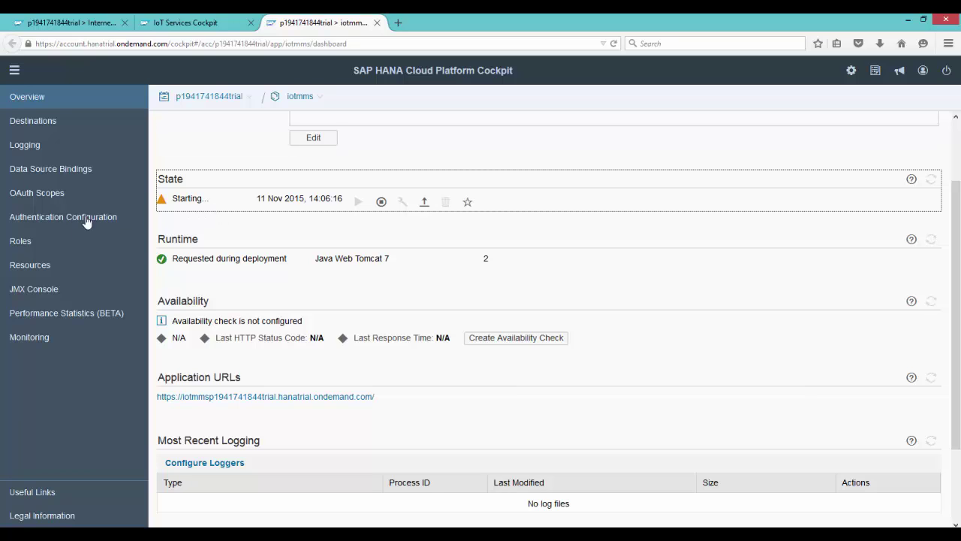
left_click(26, 248)
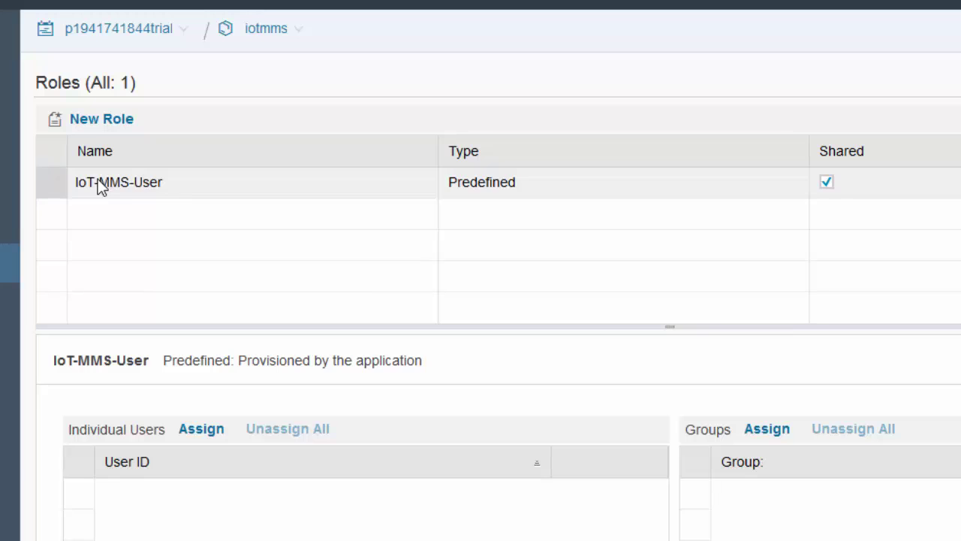
Step: Assign the IoT-MMS-User role to the account's own user ID as an individual user
left_click(109, 184)
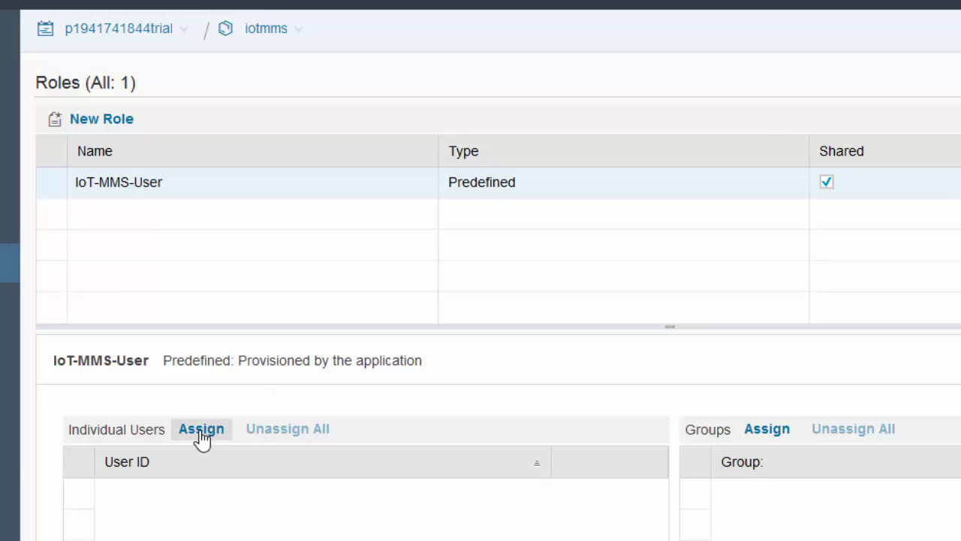
left_click(202, 429)
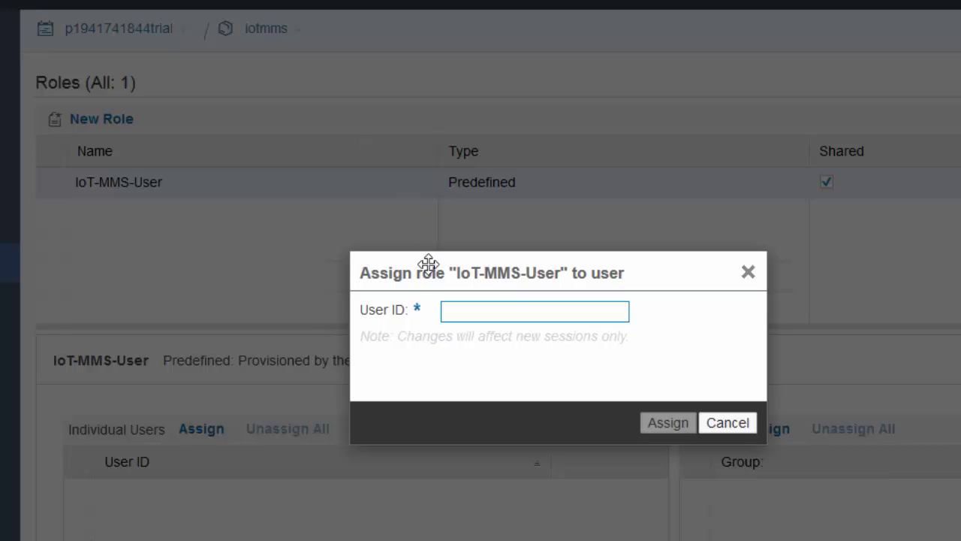
type("p")
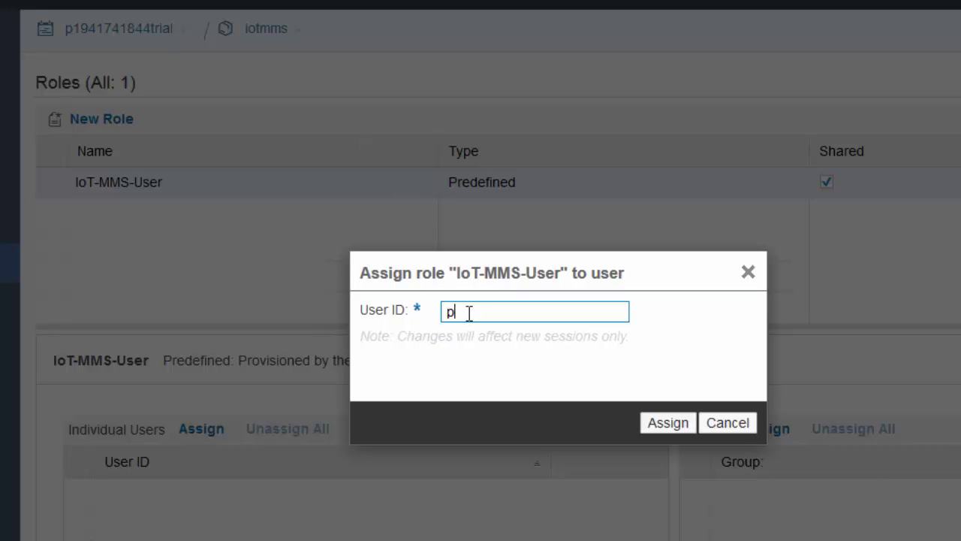
type("1941741844")
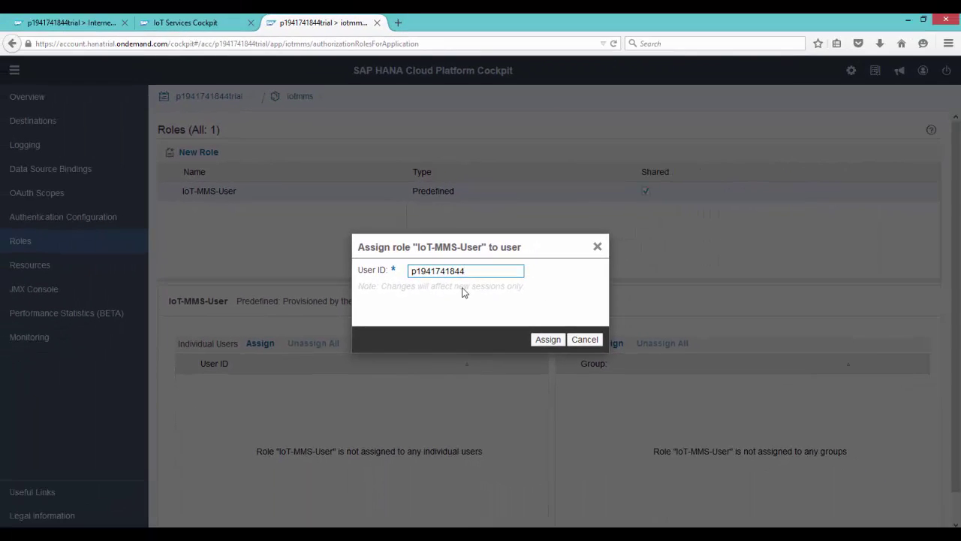
left_click(545, 341)
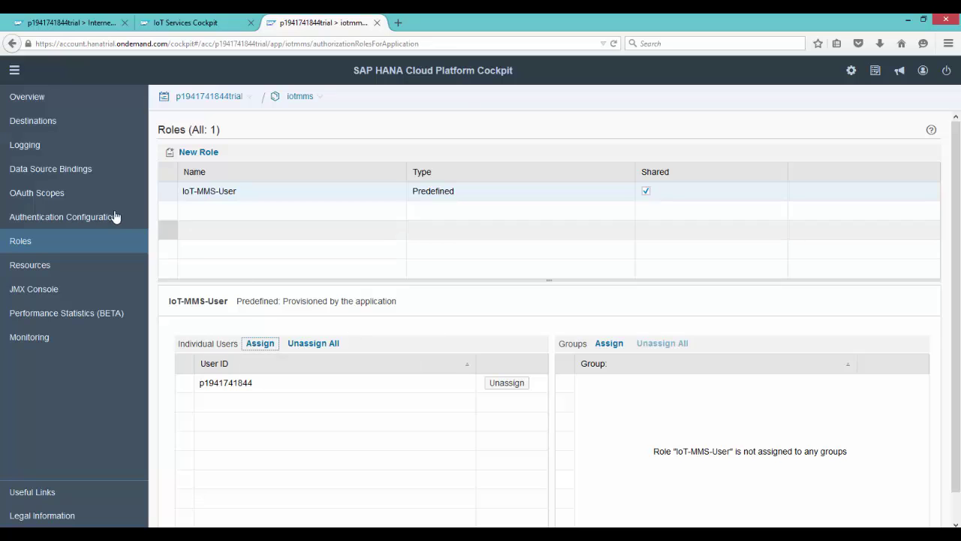
left_click(84, 216)
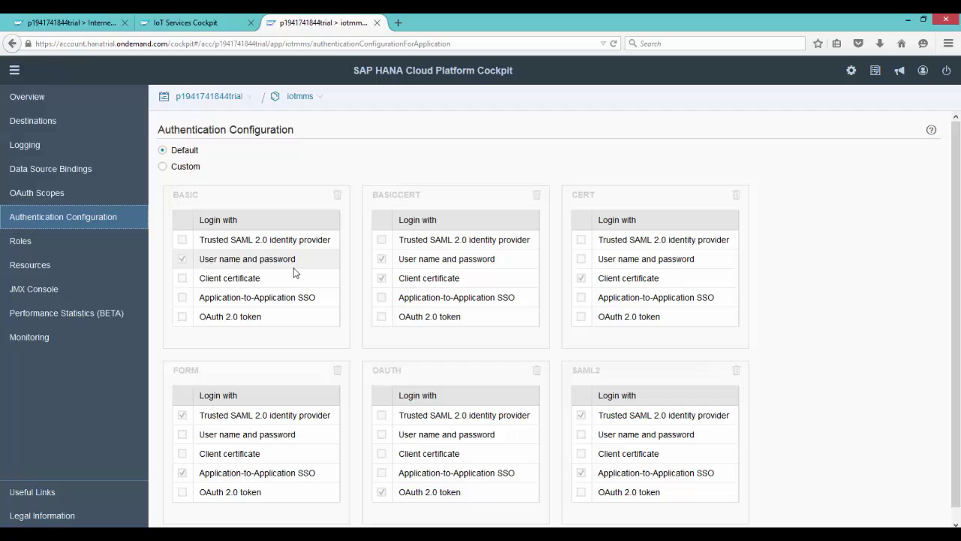
Step: Switch iotmms authentication to Custom, enable 'User name and password' for FORM, and save
left_click(163, 166)
left_click(172, 182)
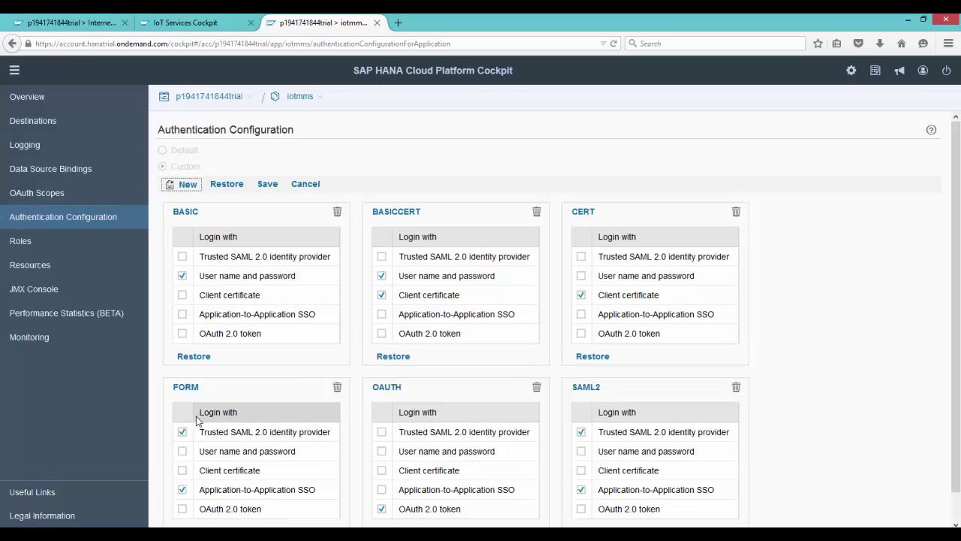
left_click(183, 452)
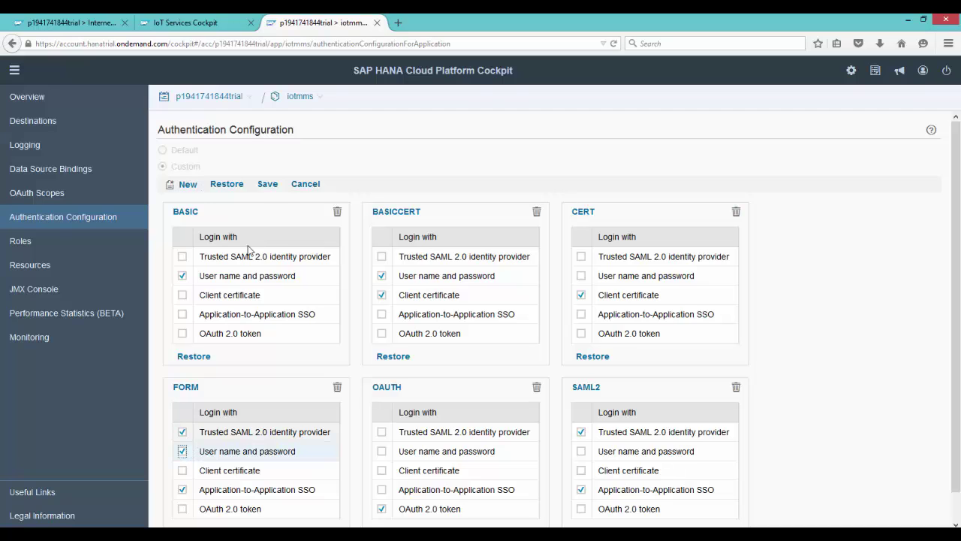
left_click(268, 184)
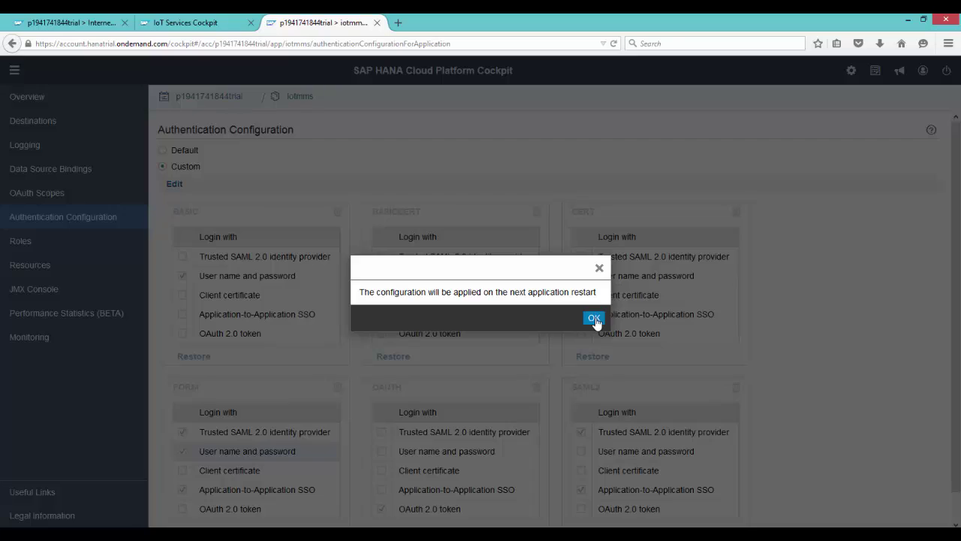
left_click(594, 318)
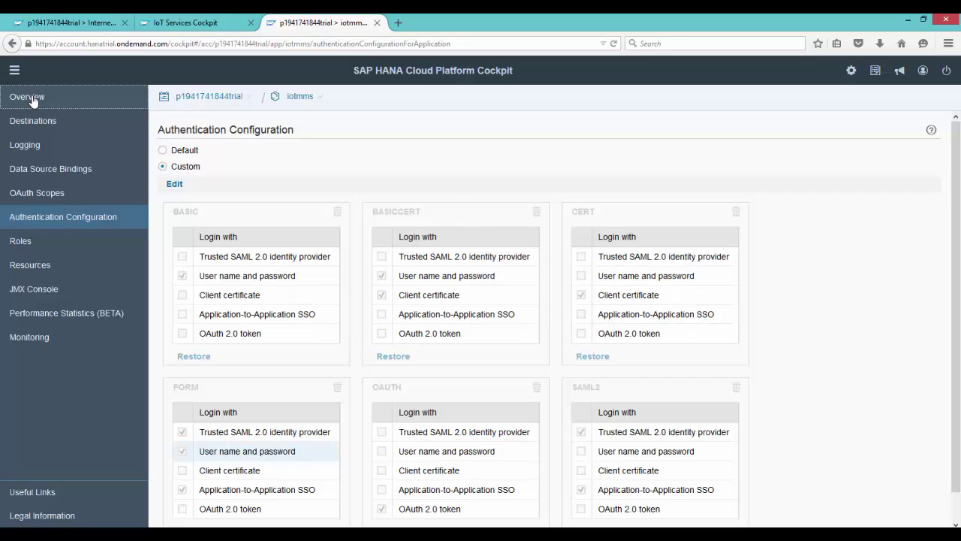
left_click(33, 99)
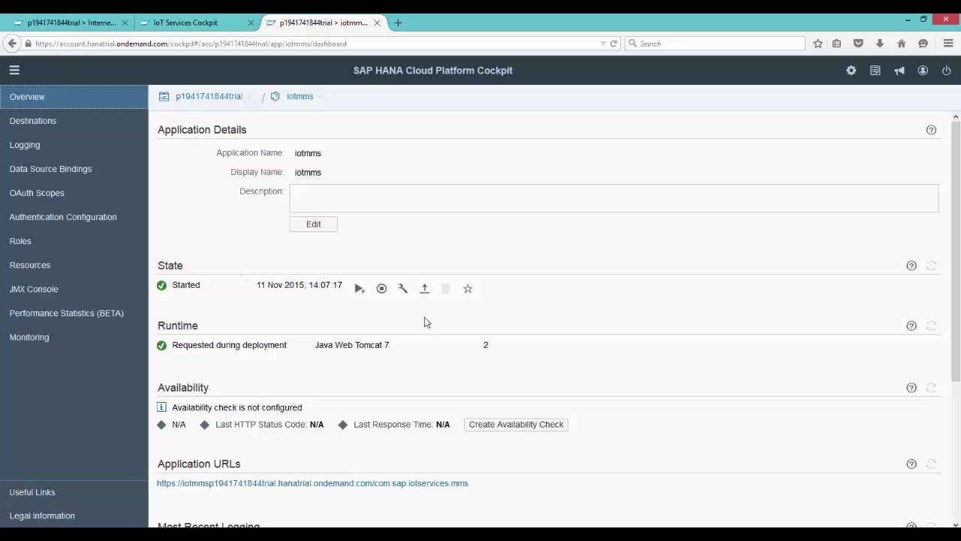
Step: Stop the iotmms application, then start it again until its state shows Started
left_click(383, 289)
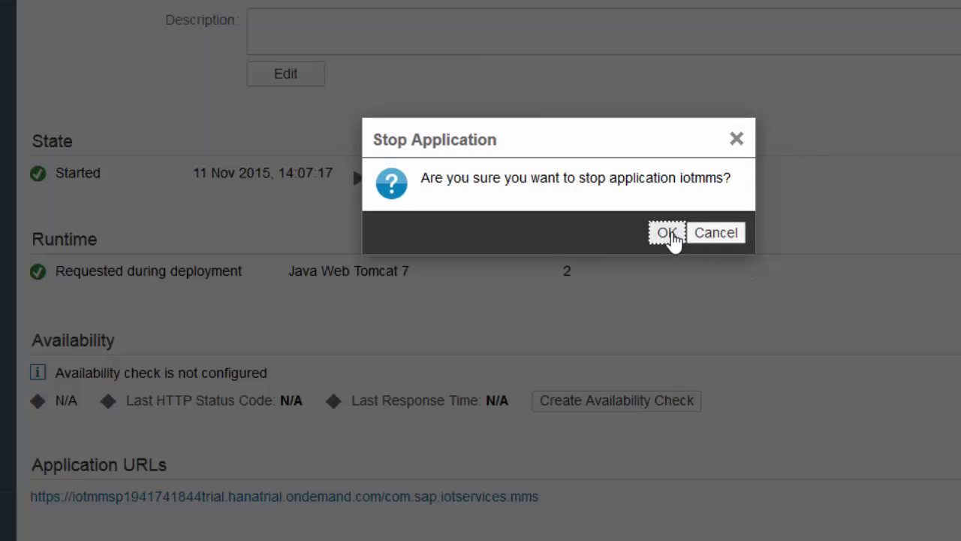
left_click(668, 233)
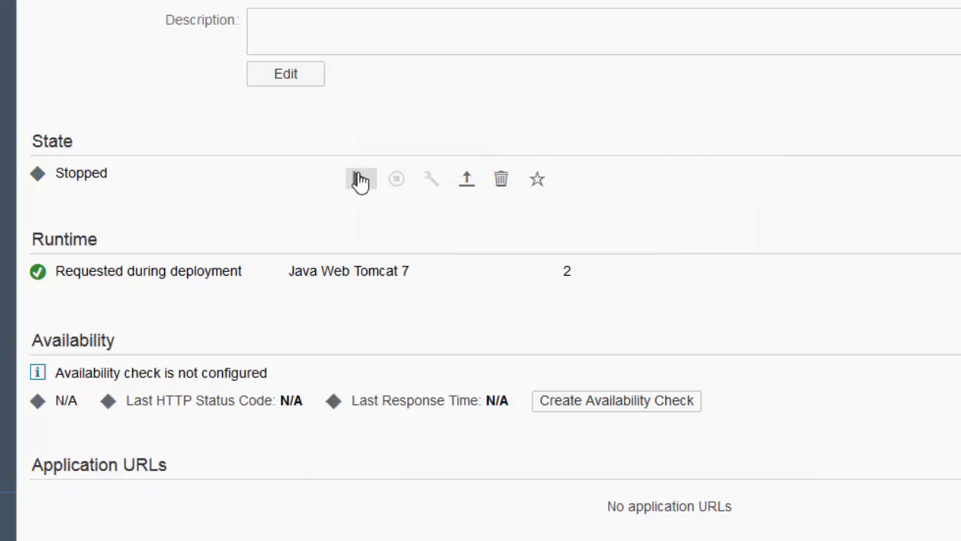
left_click(360, 180)
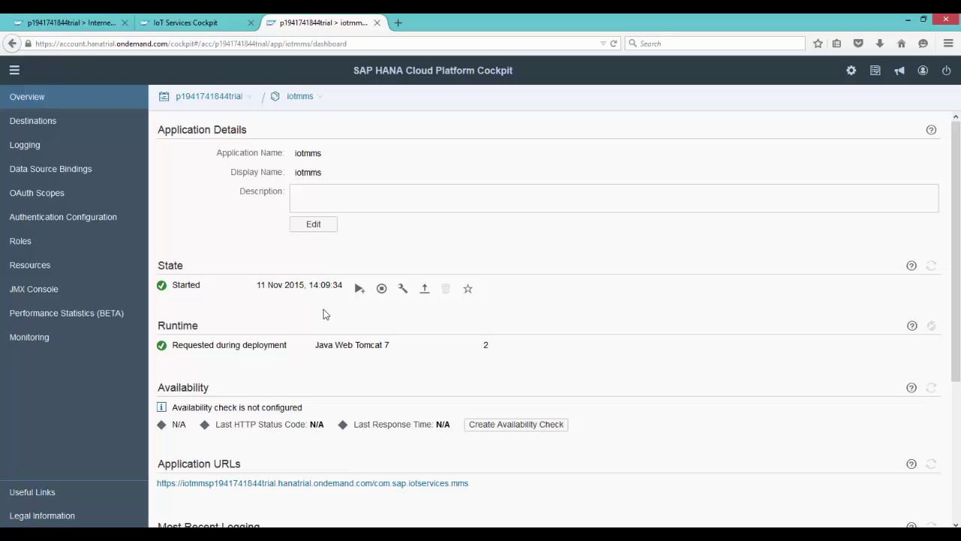
left_click(199, 100)
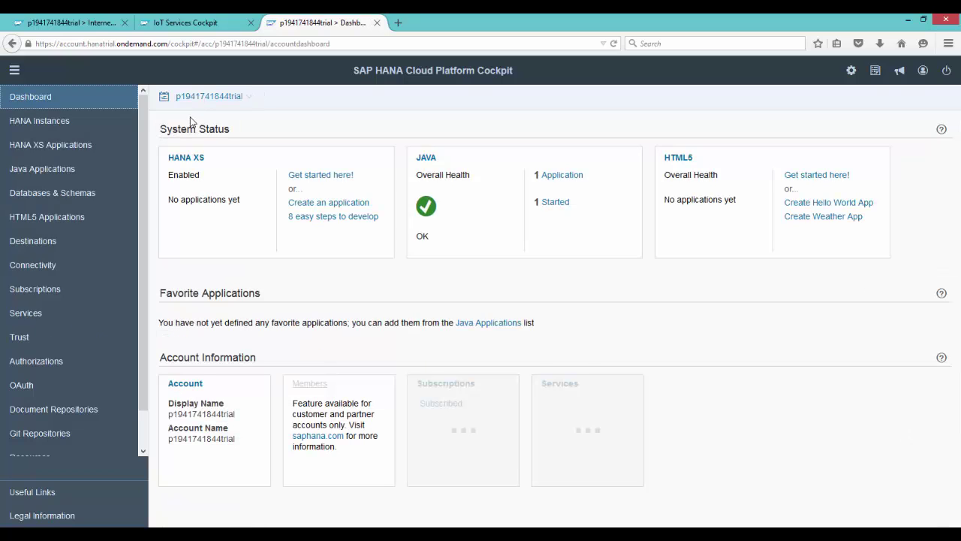
Step: Delete the <DEFAULT> iotmms binding from the iotmms.web schema under Databases & Schemas
left_click(76, 198)
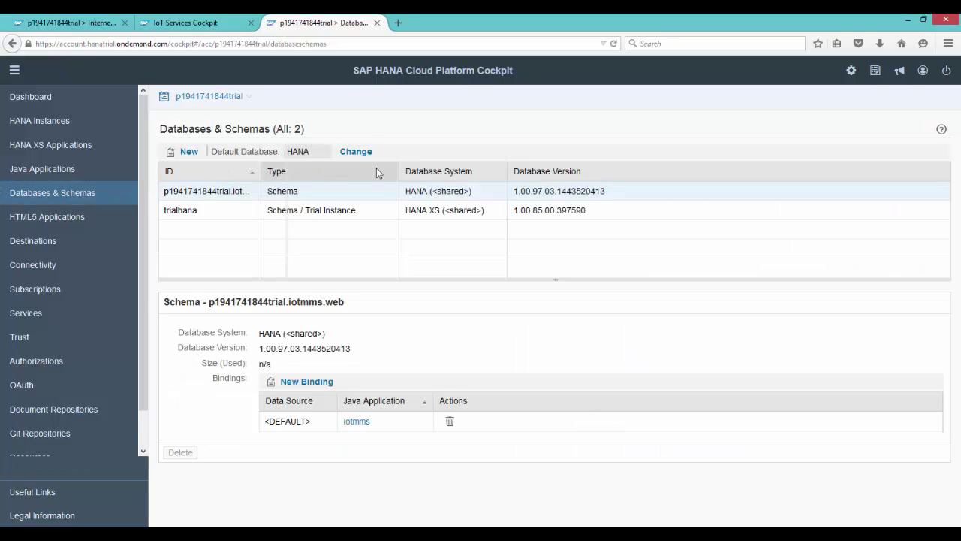
left_click_drag(417, 172, 415, 171)
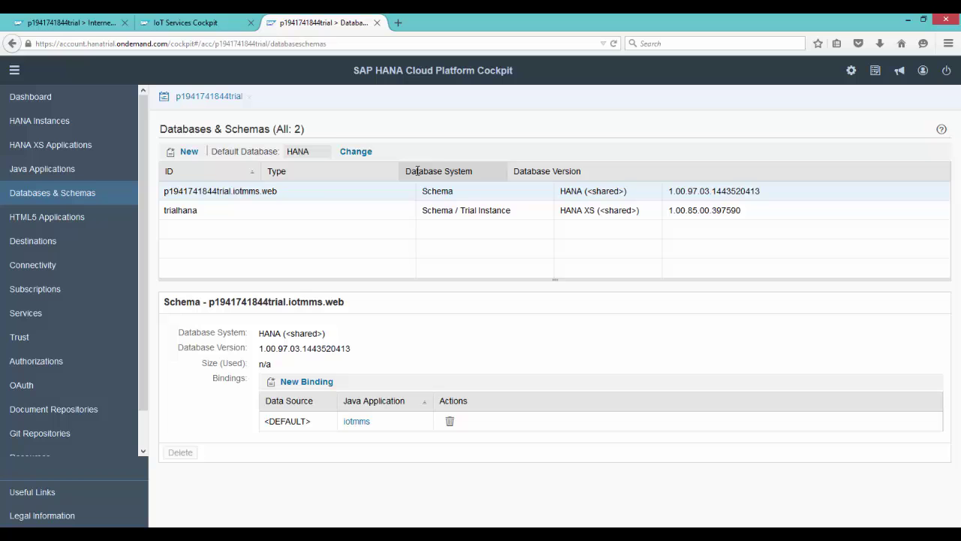
left_click(296, 193)
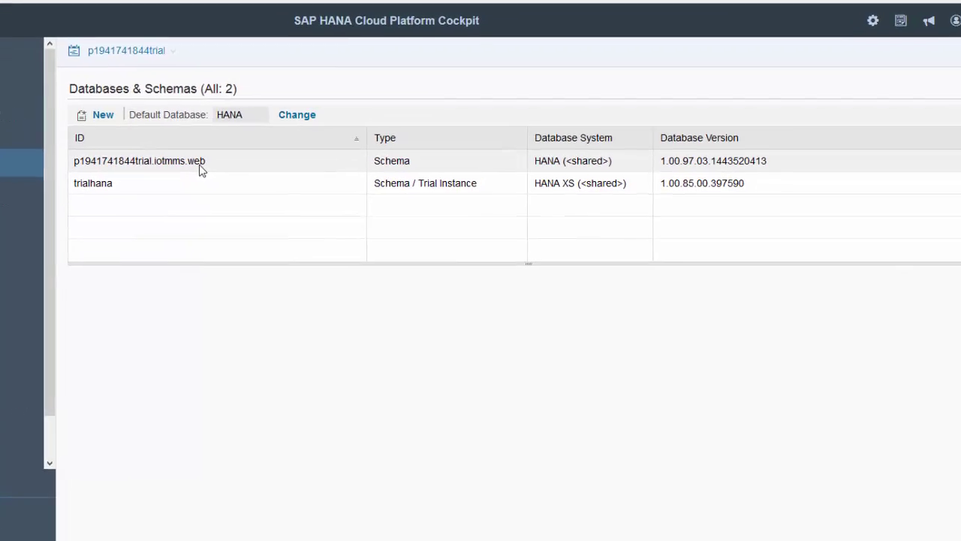
left_click(205, 171)
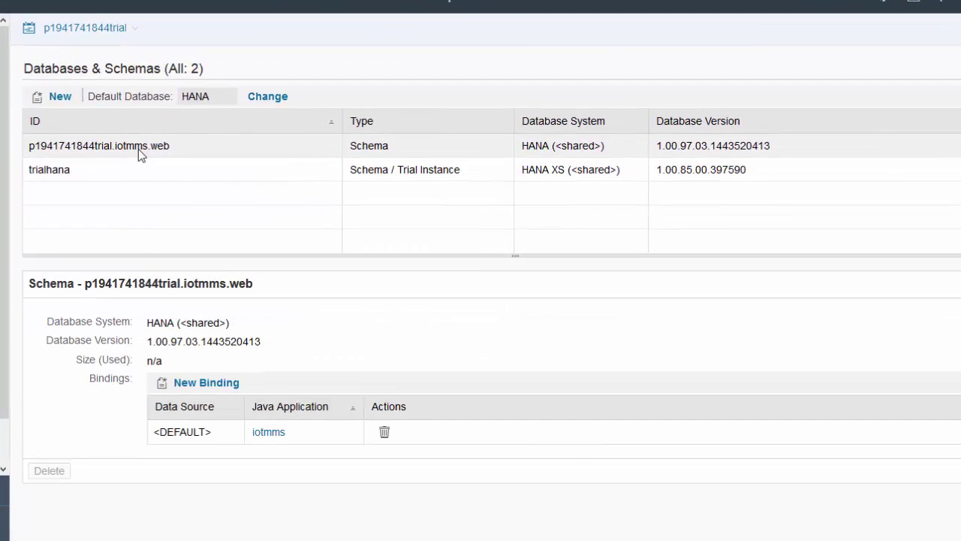
left_click(383, 434)
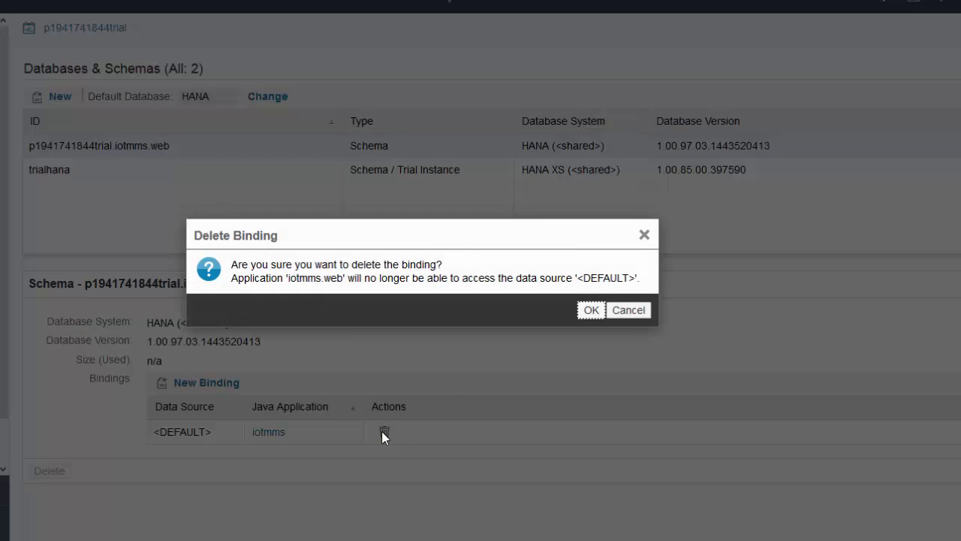
left_click(591, 316)
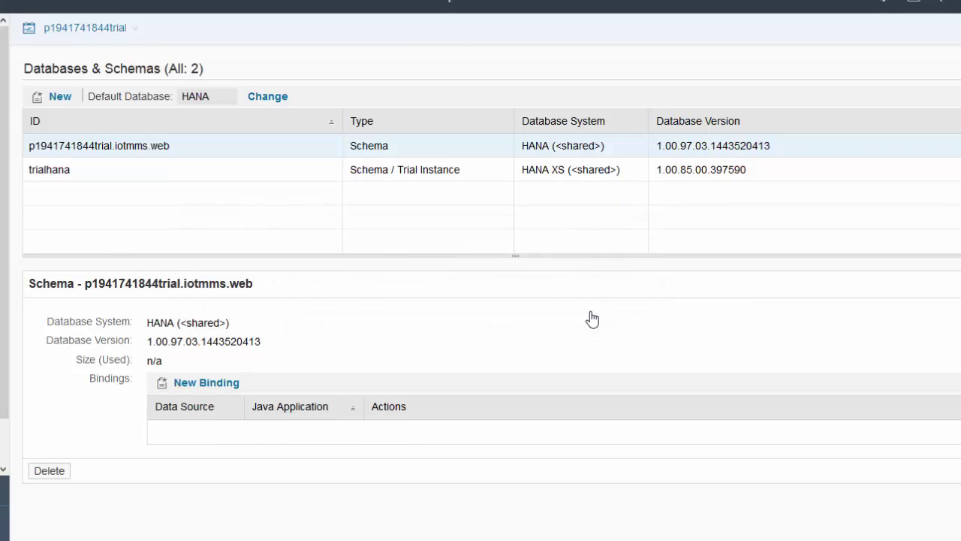
left_click(100, 170)
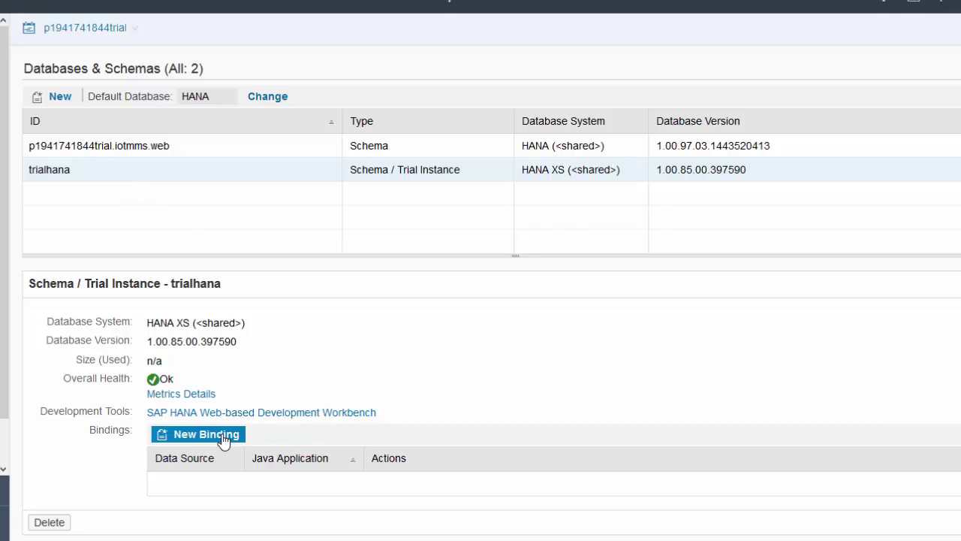
Step: Add a new trialhana binding with iotmms as the Java application and save it
left_click(222, 437)
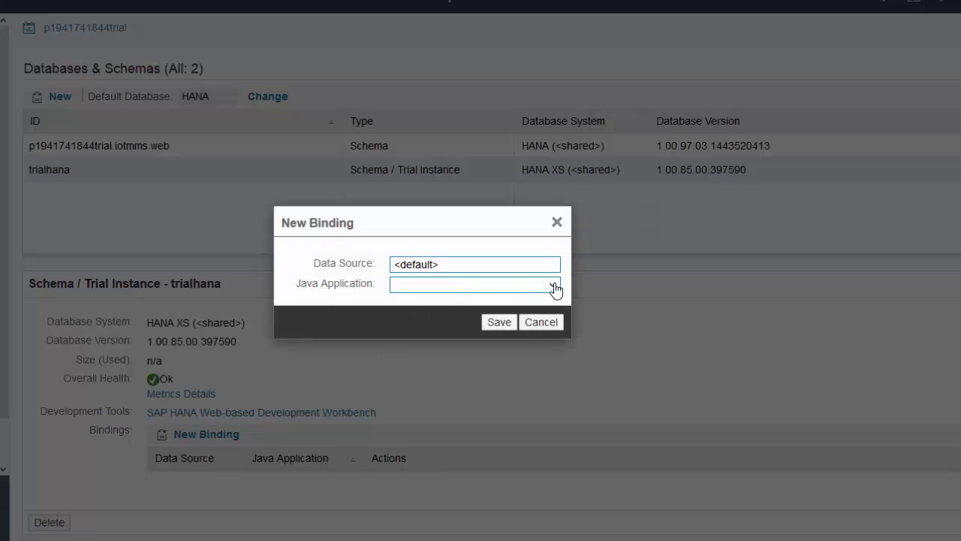
left_click(552, 286)
left_click(533, 300)
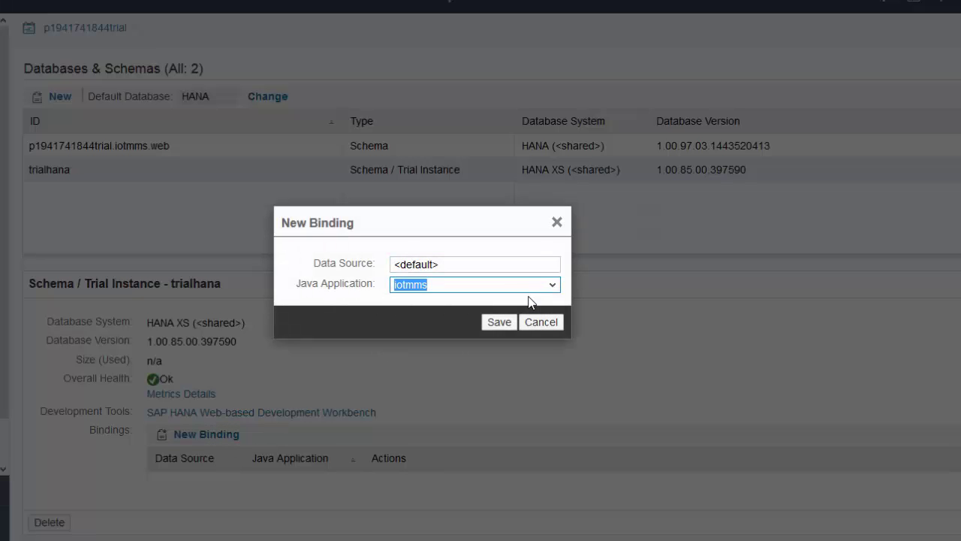
left_click(499, 323)
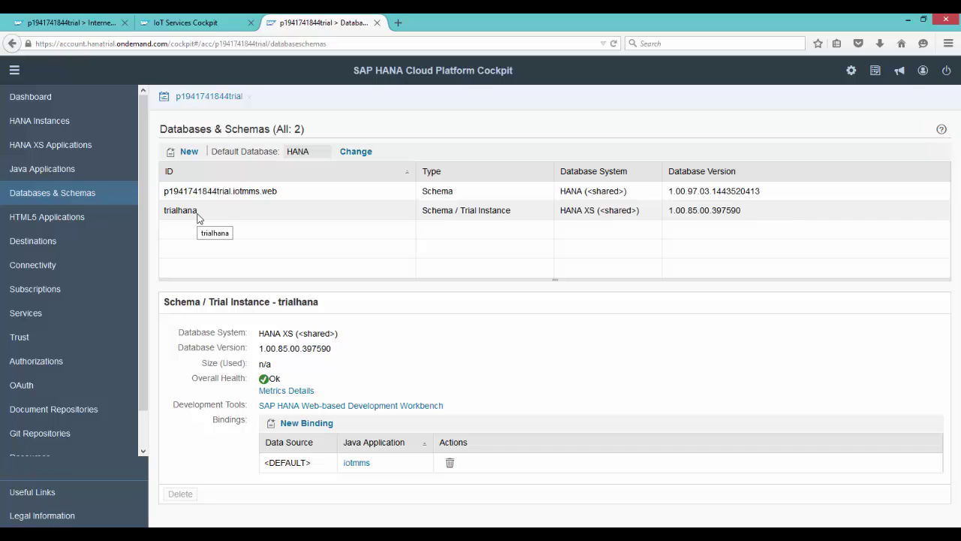
left_click(201, 18)
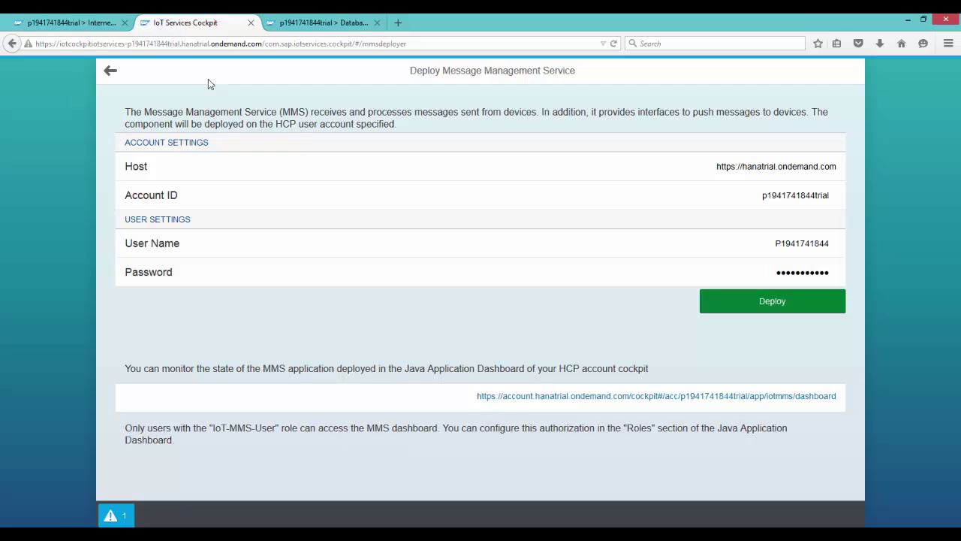
Step: Return to the IoT Services Cockpit home and open the still-empty Device Types list
left_click(113, 72)
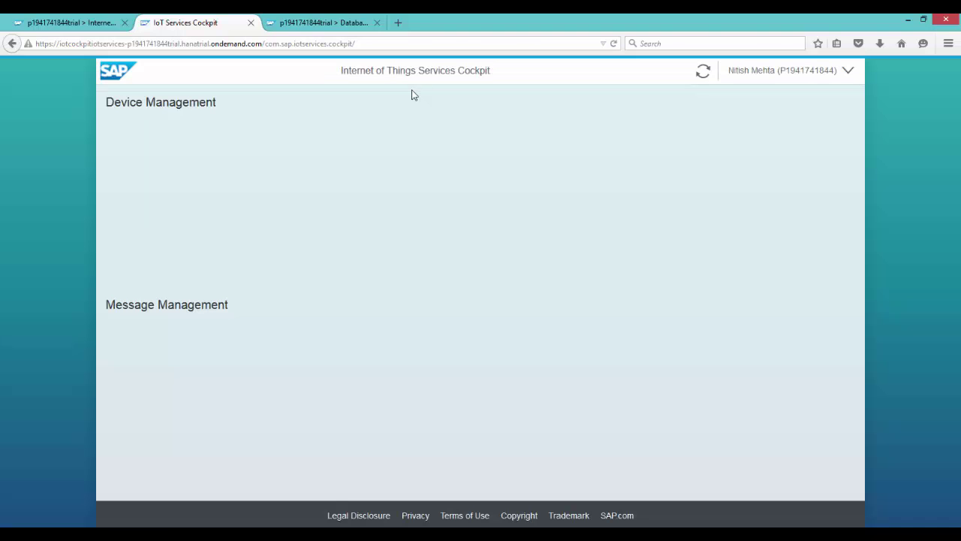
left_click(366, 159)
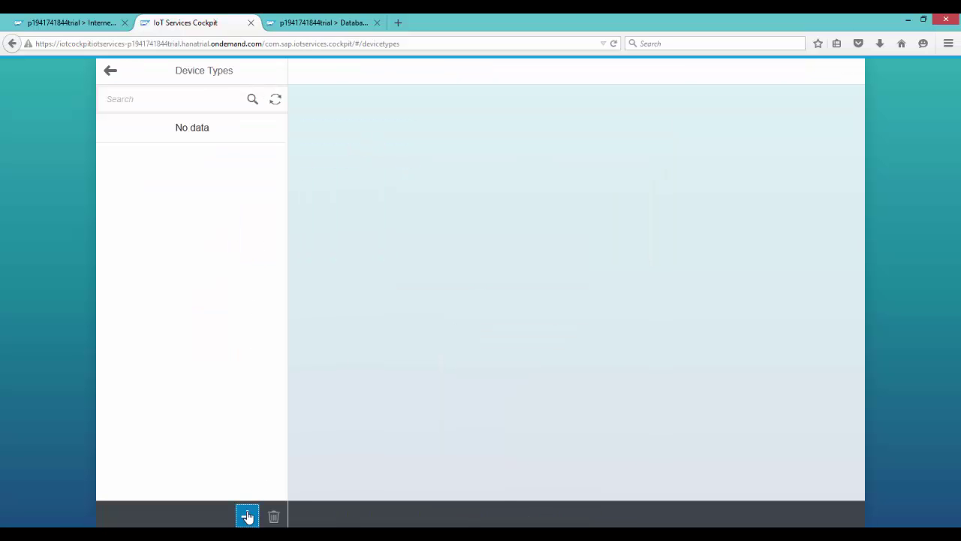
Step: Create the RaspberryPi device type and review its Message Types and Information tabs
left_click(247, 517)
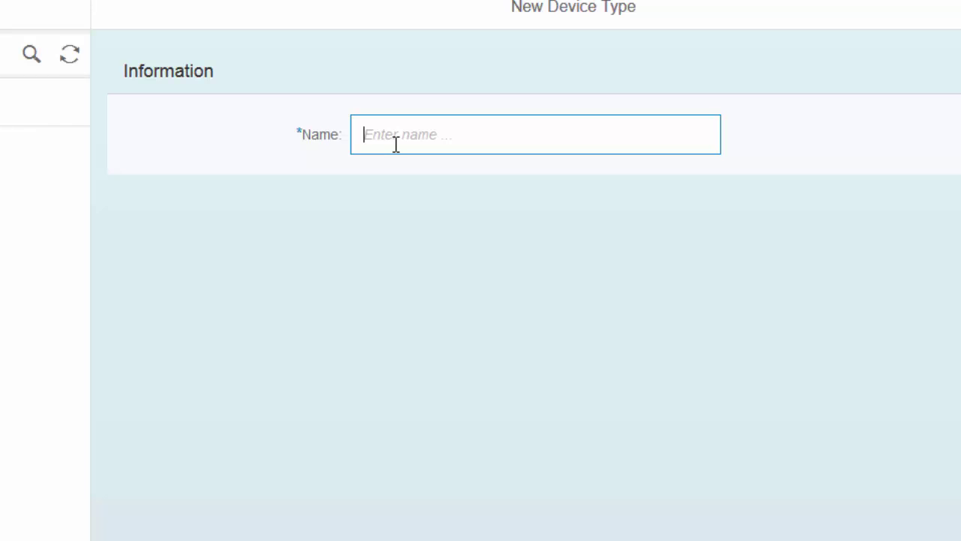
type("RaspberryP")
type("i")
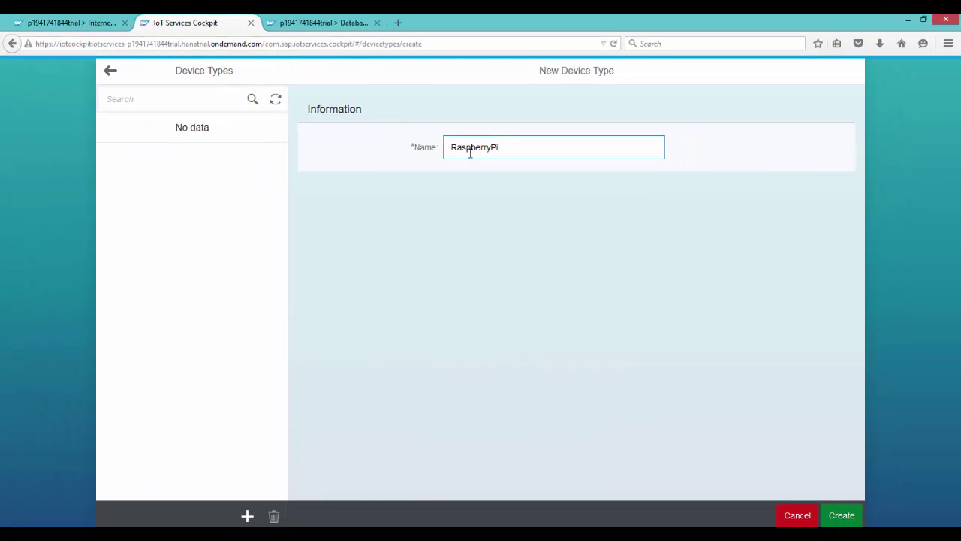
left_click(853, 519)
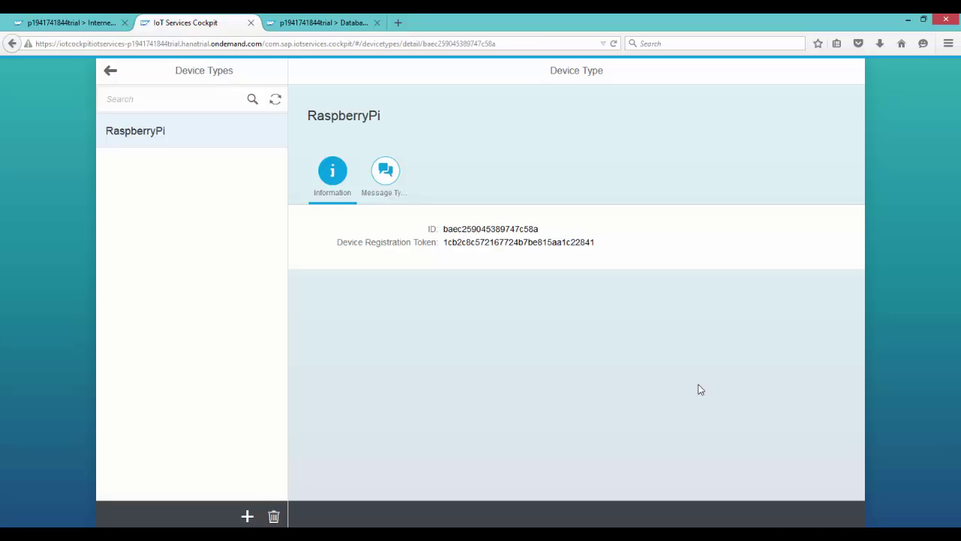
left_click(384, 171)
left_click(332, 172)
left_click(500, 229)
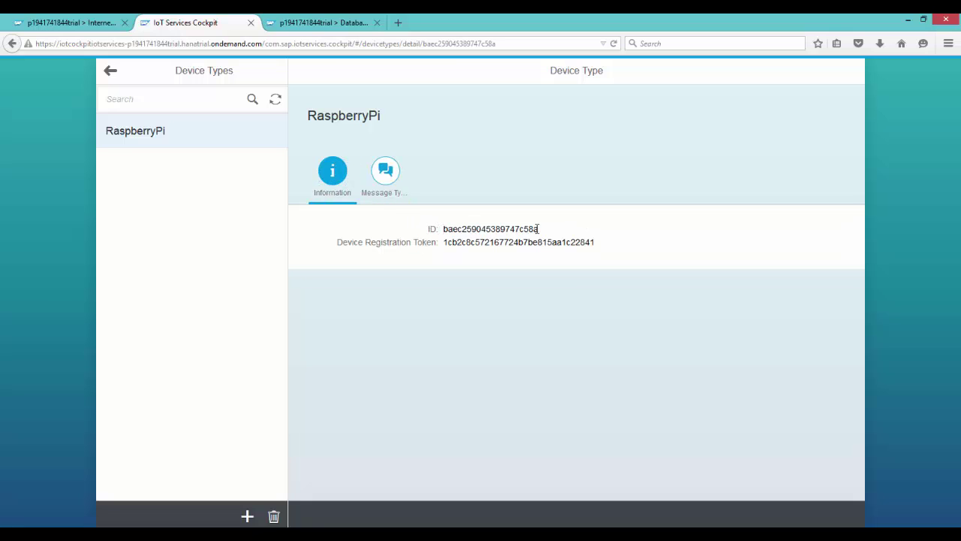
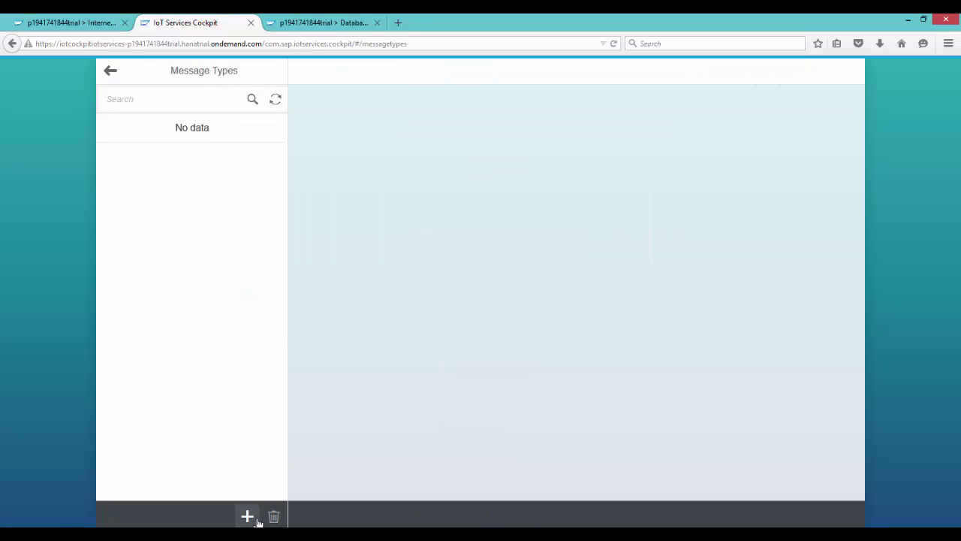
Step: Add a message type named MessageFromDevice, keeping its direction as From Device
left_click(247, 516)
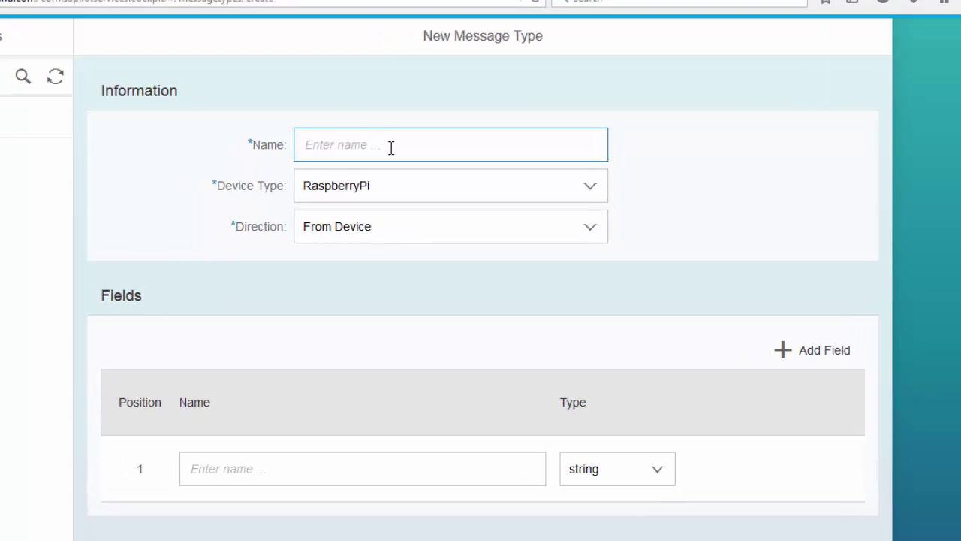
left_click(590, 238)
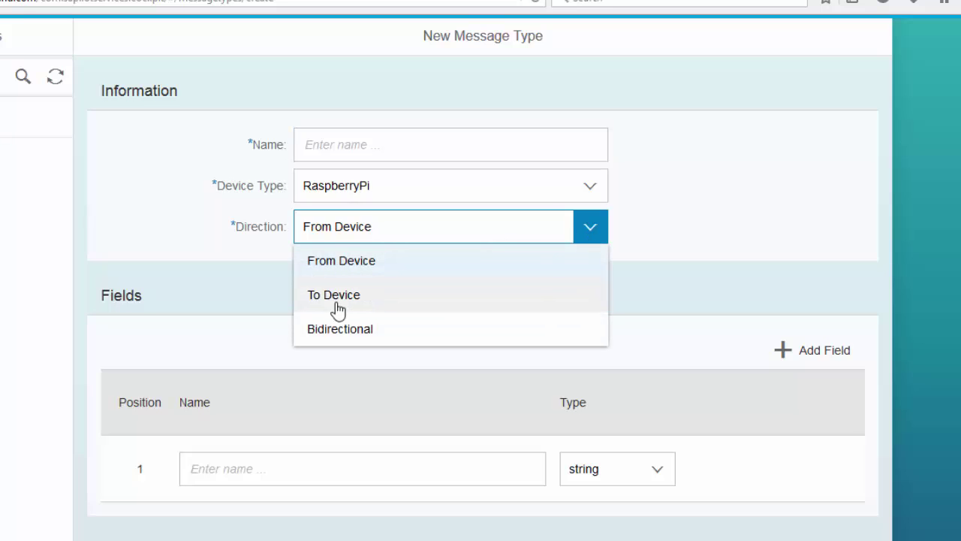
left_click(373, 271)
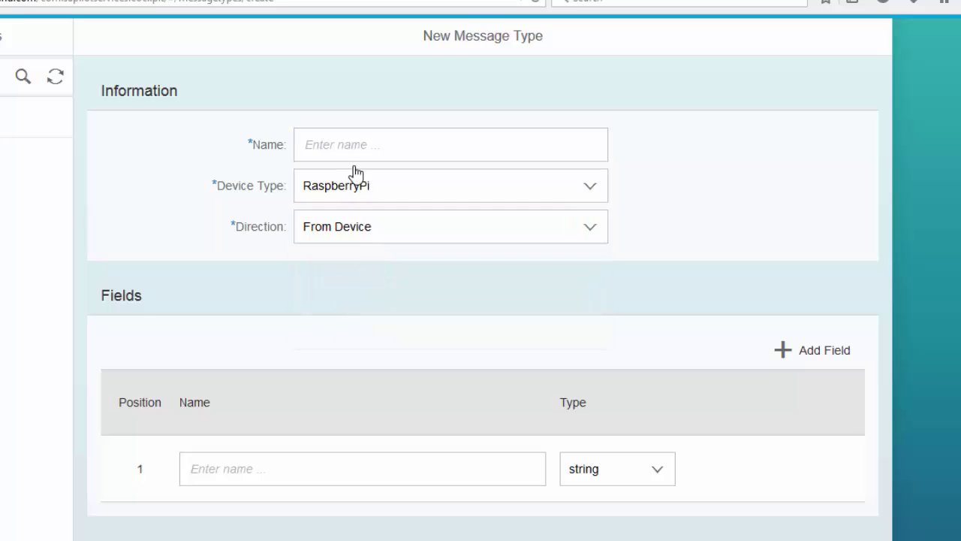
left_click(359, 143)
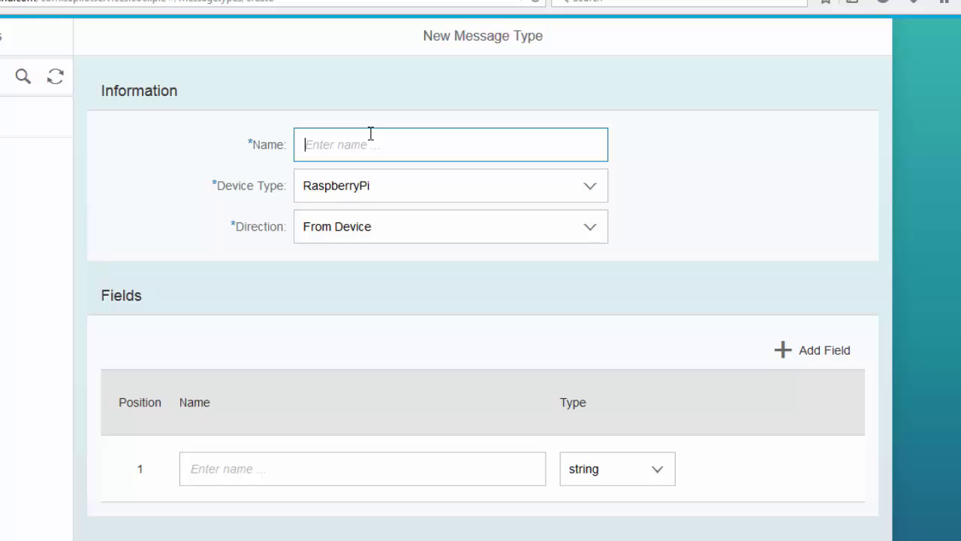
type("MessageFromDev")
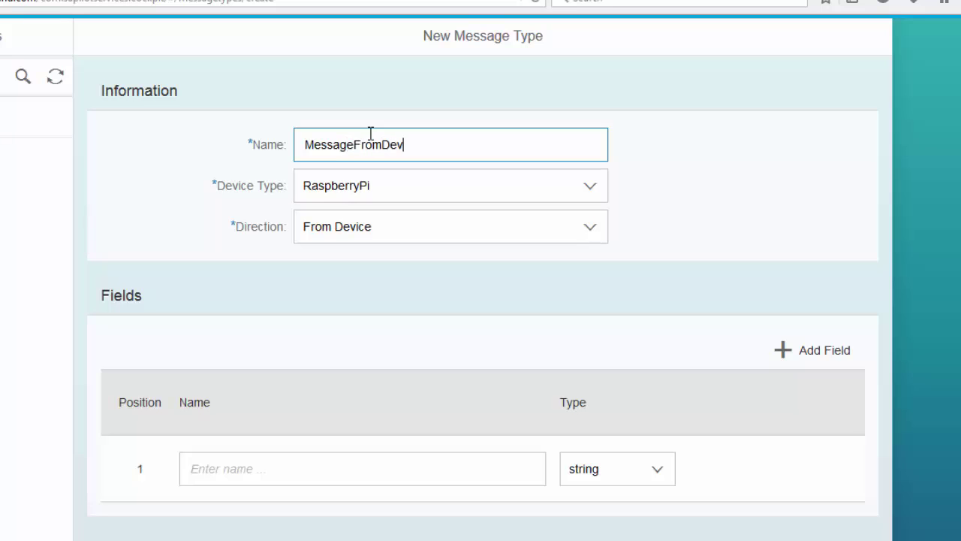
type("ice")
left_click(575, 335)
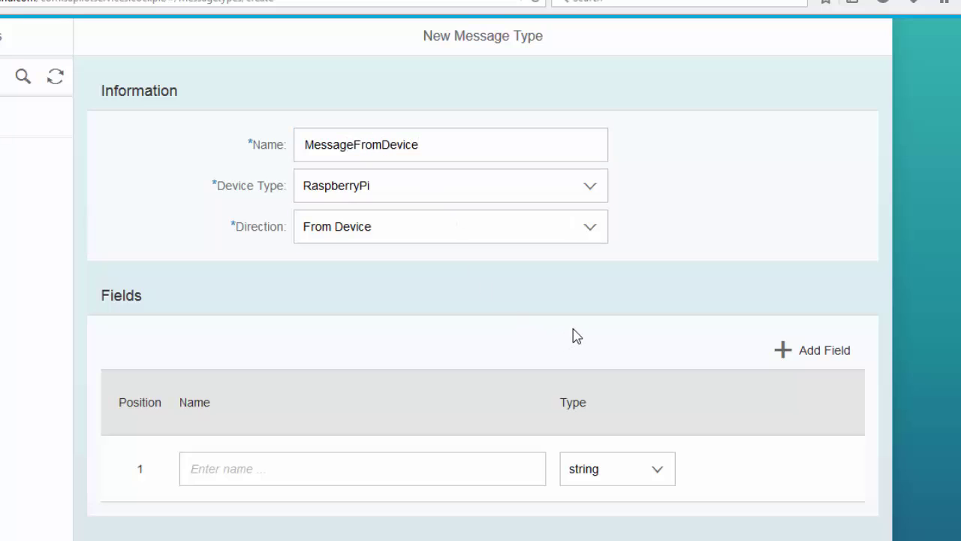
Step: Define two string fields, sensor1 and sensor2
left_click(817, 350)
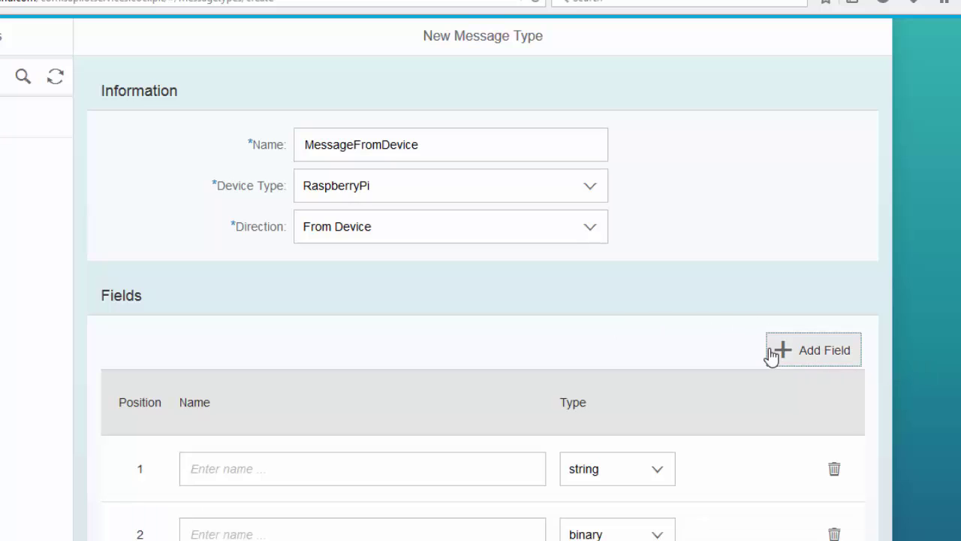
left_click(449, 469)
type("sens")
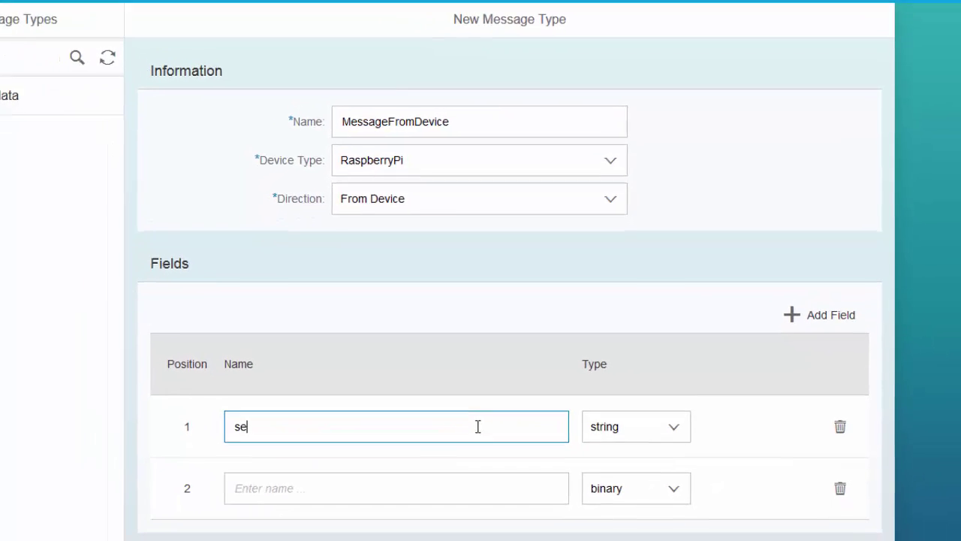
type("or1")
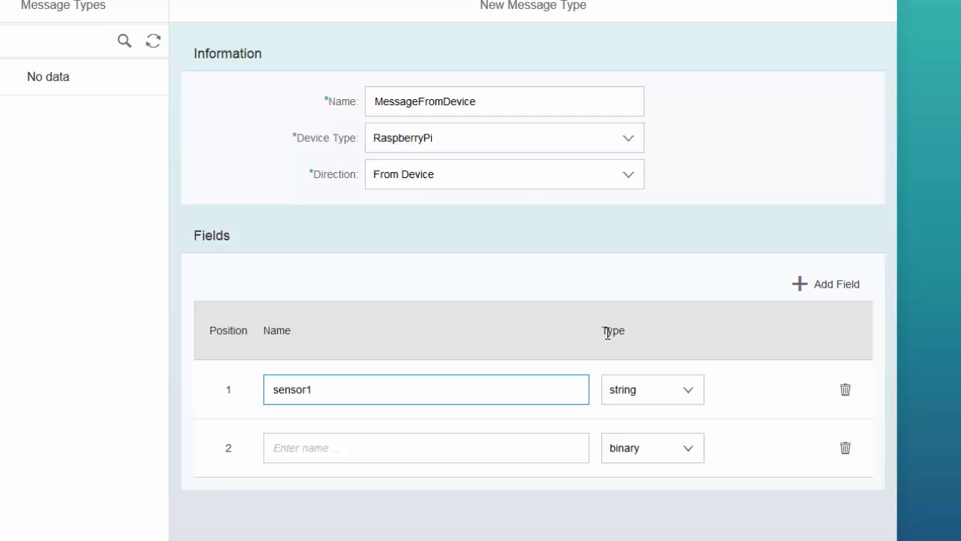
left_click(696, 401)
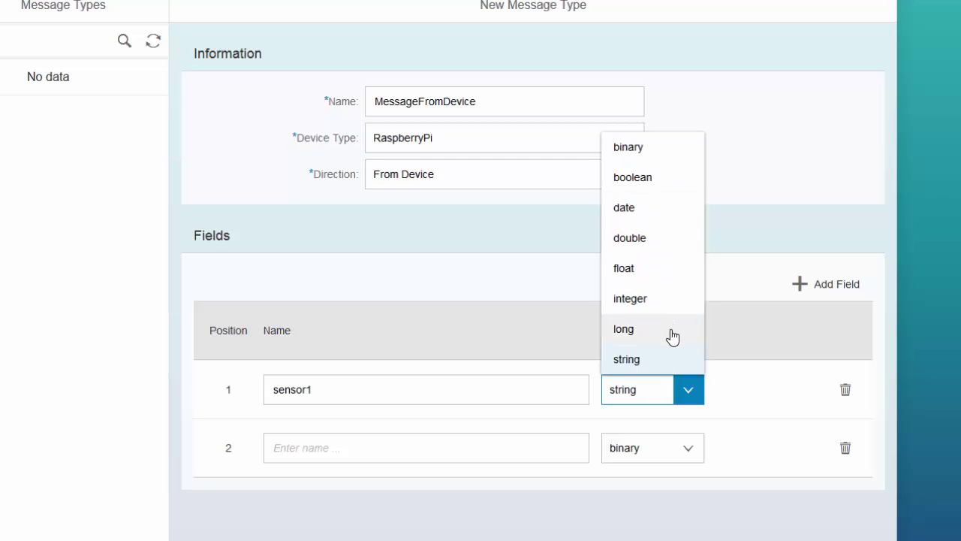
left_click(733, 385)
left_click(454, 451)
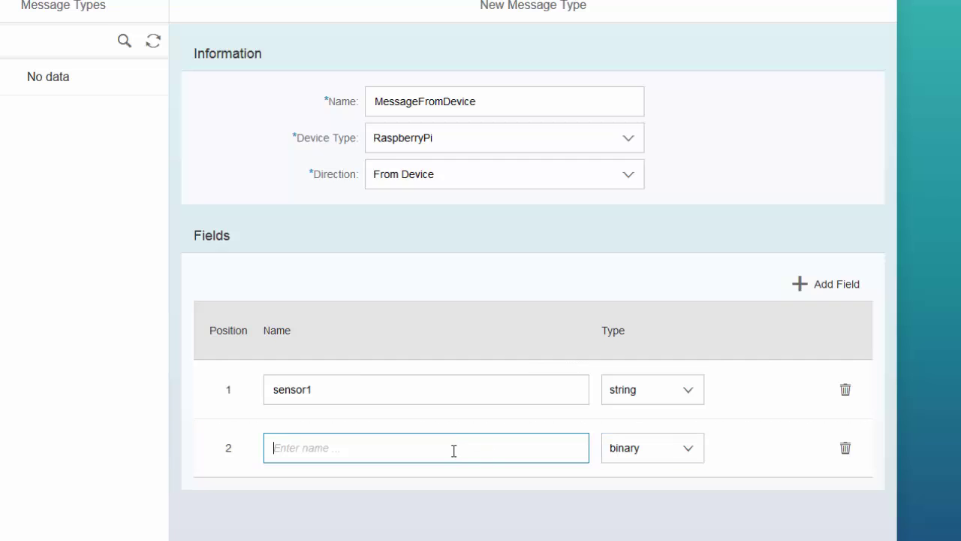
type("sensor2")
left_click(688, 450)
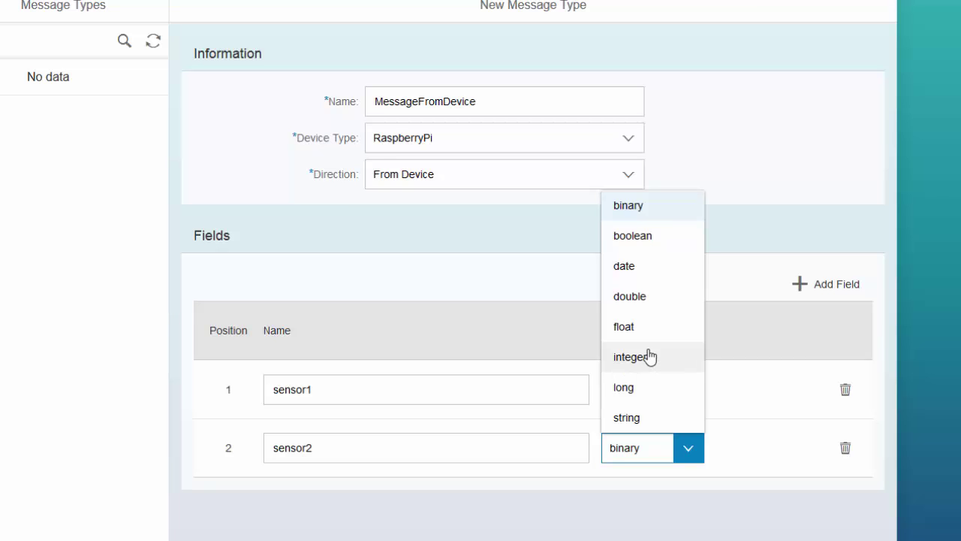
left_click(659, 425)
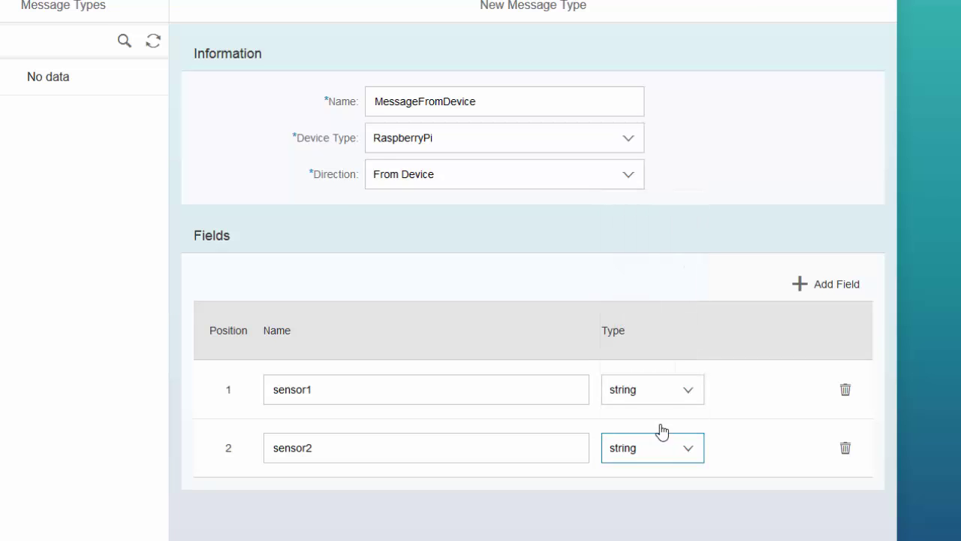
Step: Add a third field named timestamp with type date
left_click(828, 291)
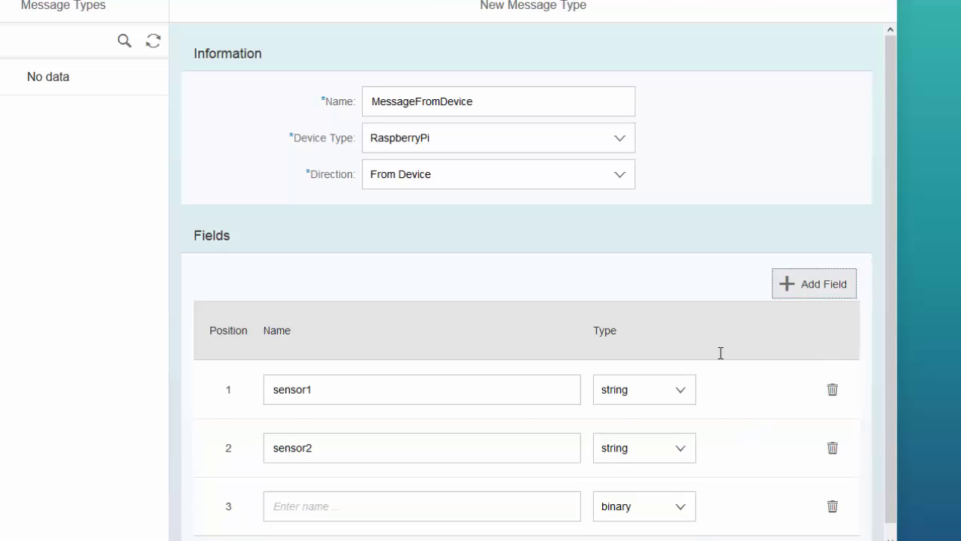
type("time")
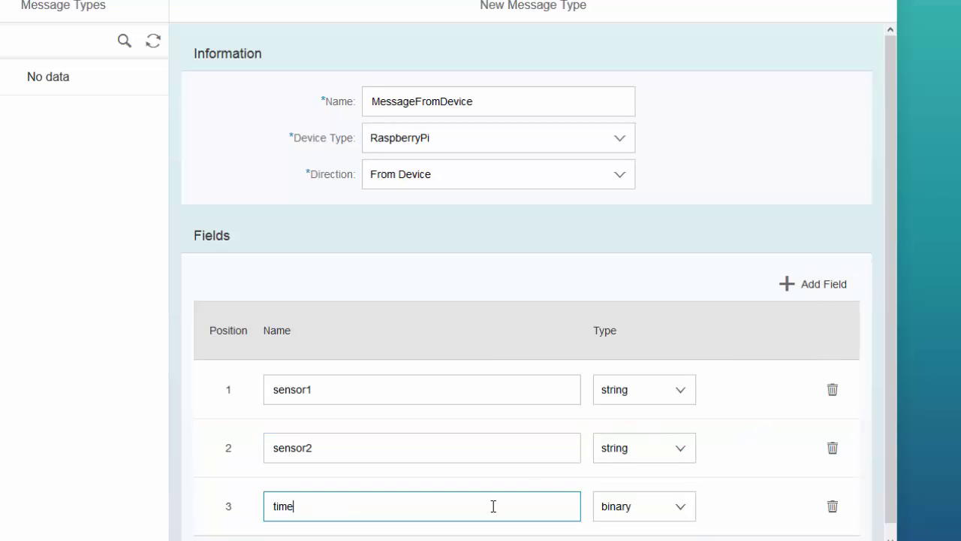
type("stamp")
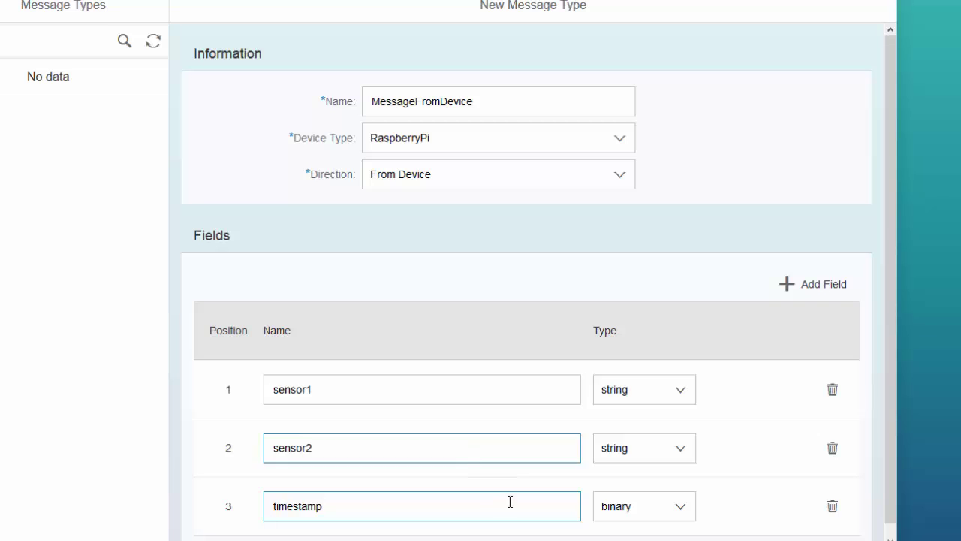
left_click(681, 506)
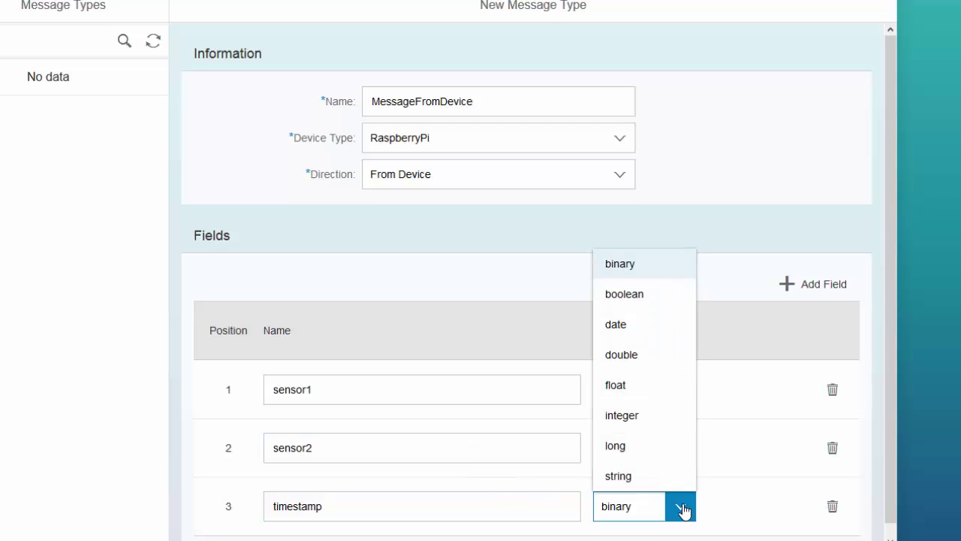
left_click(627, 325)
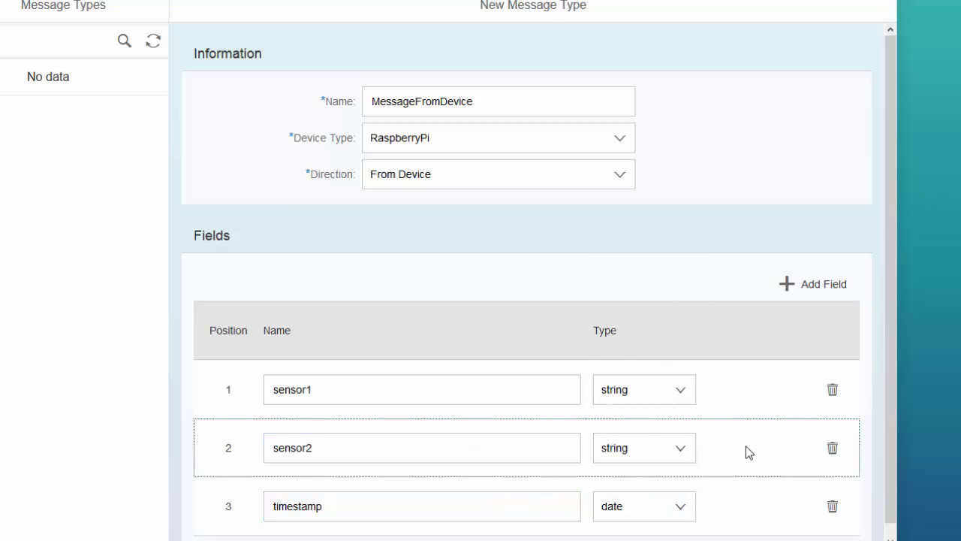
scroll(748, 473, "down", 1)
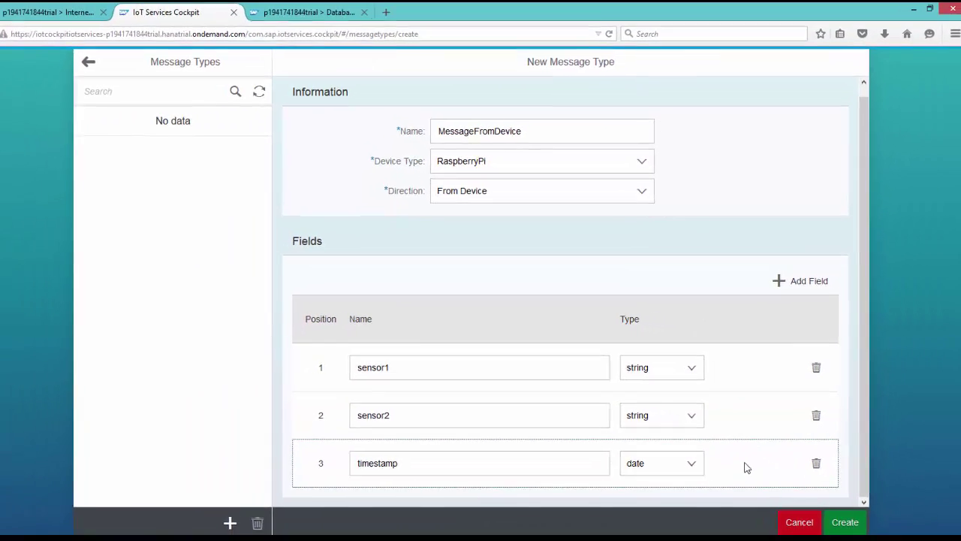
Step: Create MessageFromDevice, verify its three fields, and begin a second new message type
left_click(846, 521)
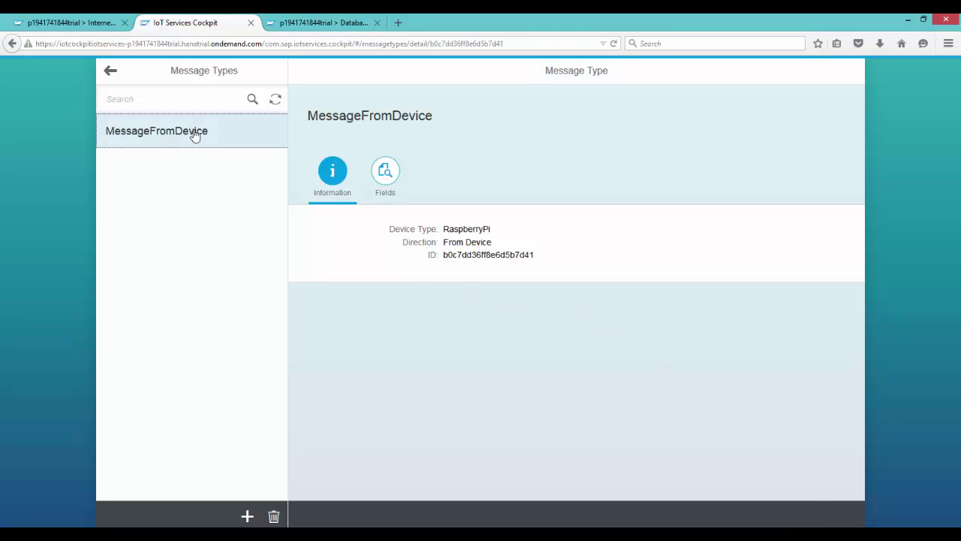
left_click(393, 174)
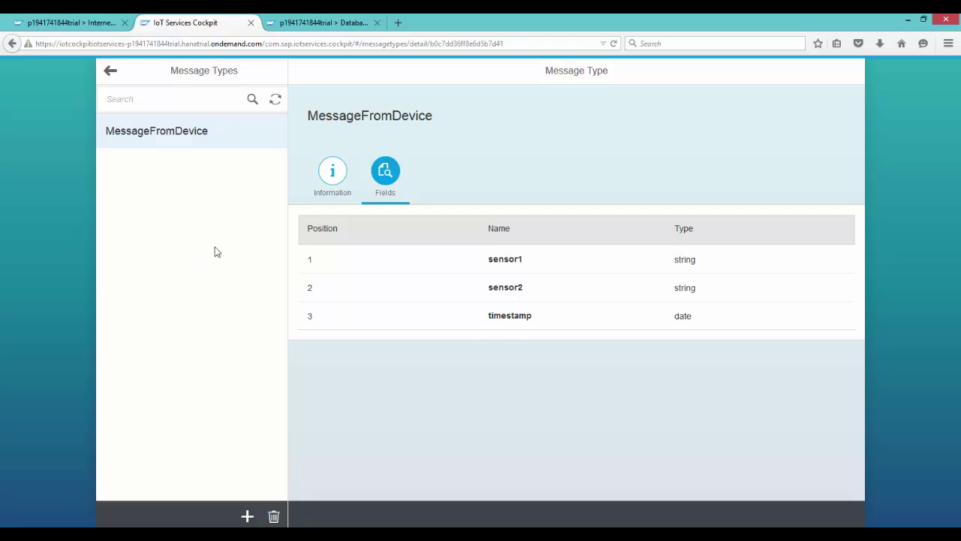
left_click(250, 515)
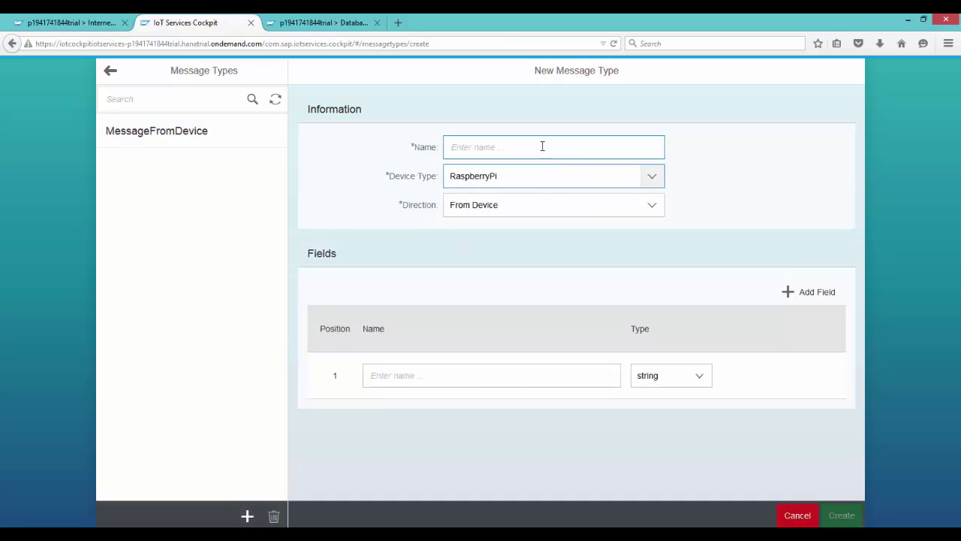
Step: Name the new message type MessageToDevice with direction To Device
type("Mess")
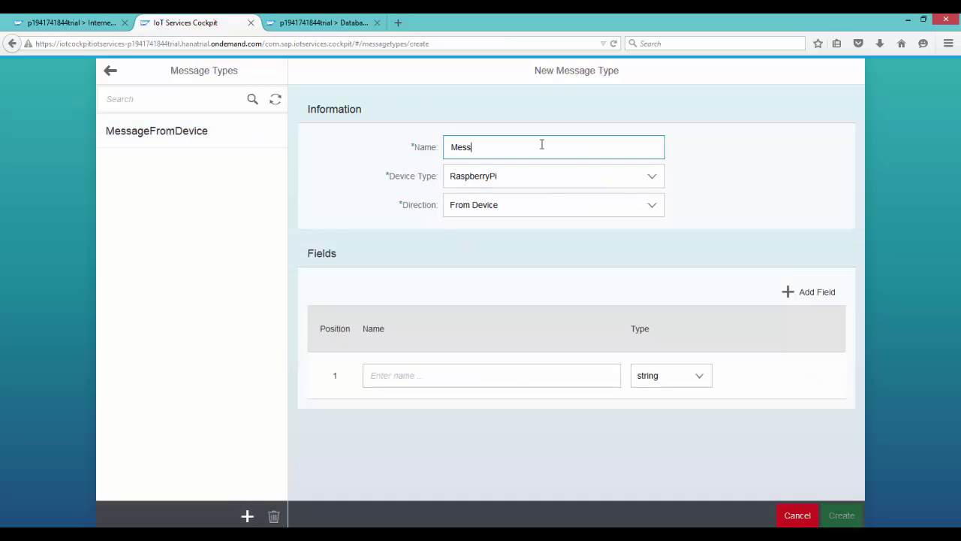
type("ageToDevice")
left_click(612, 208)
left_click(529, 259)
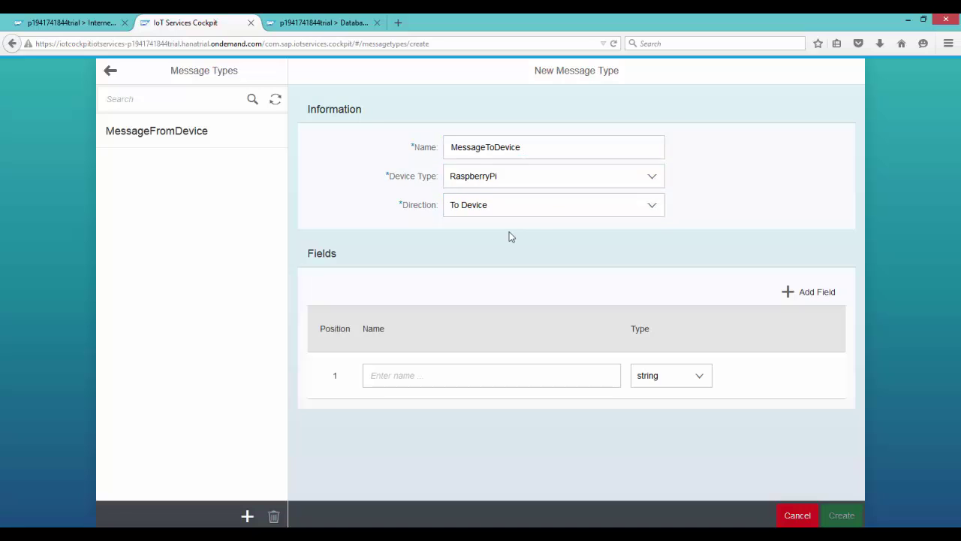
Step: Add fields configuration1 as string and timestamp as date
left_click(546, 378)
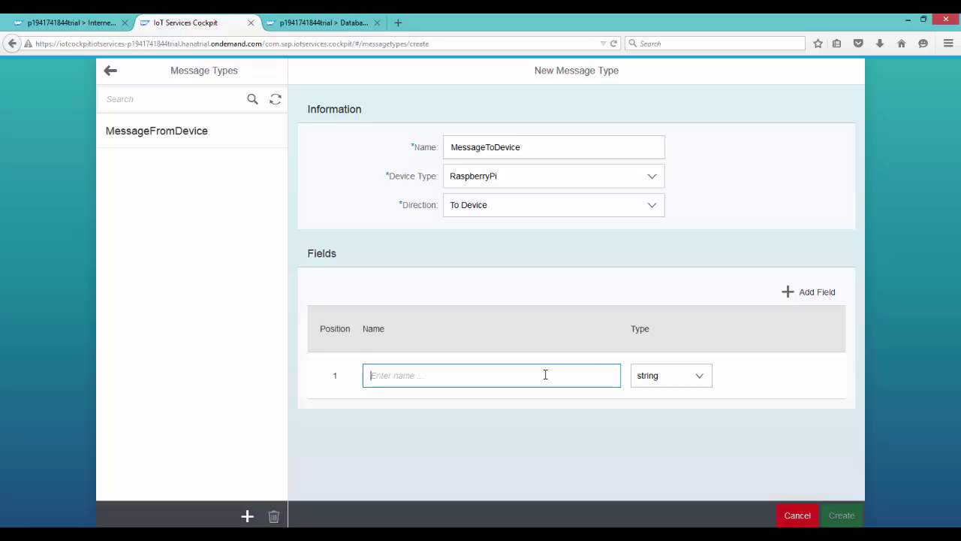
type("c")
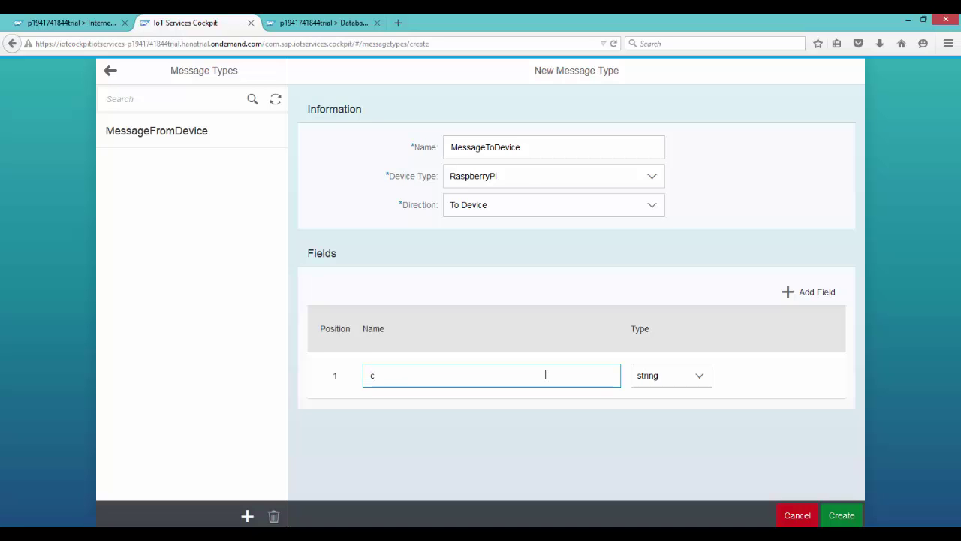
type("onfiguration1")
left_click(804, 293)
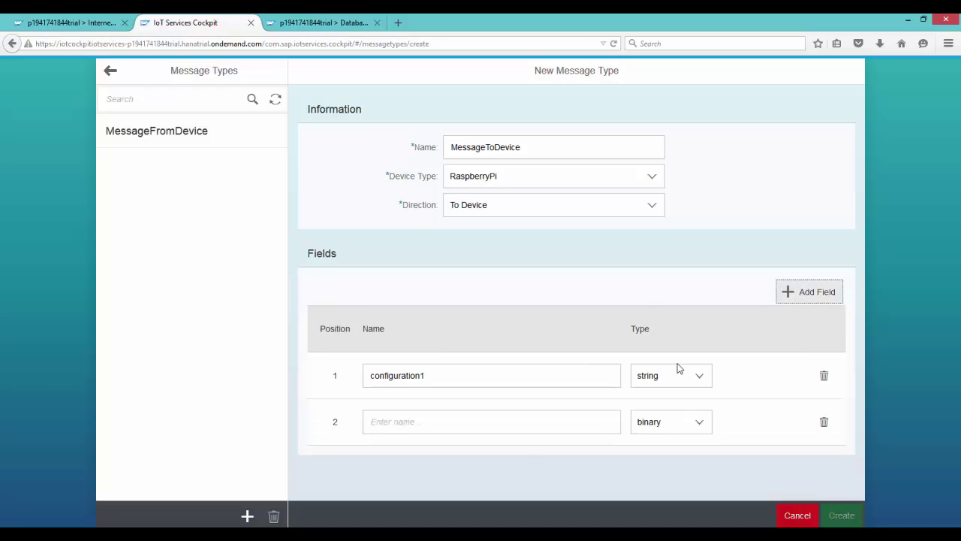
left_click(515, 429)
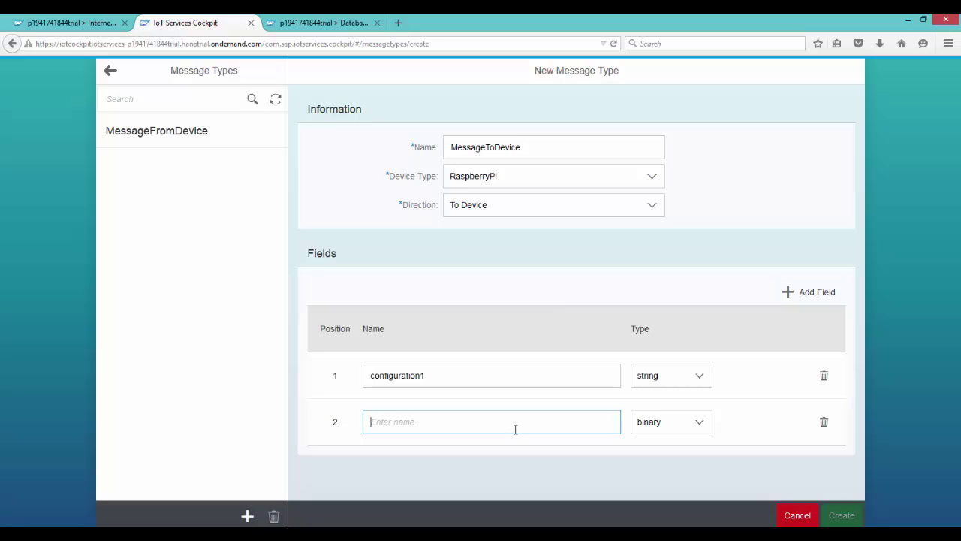
type("timestamp")
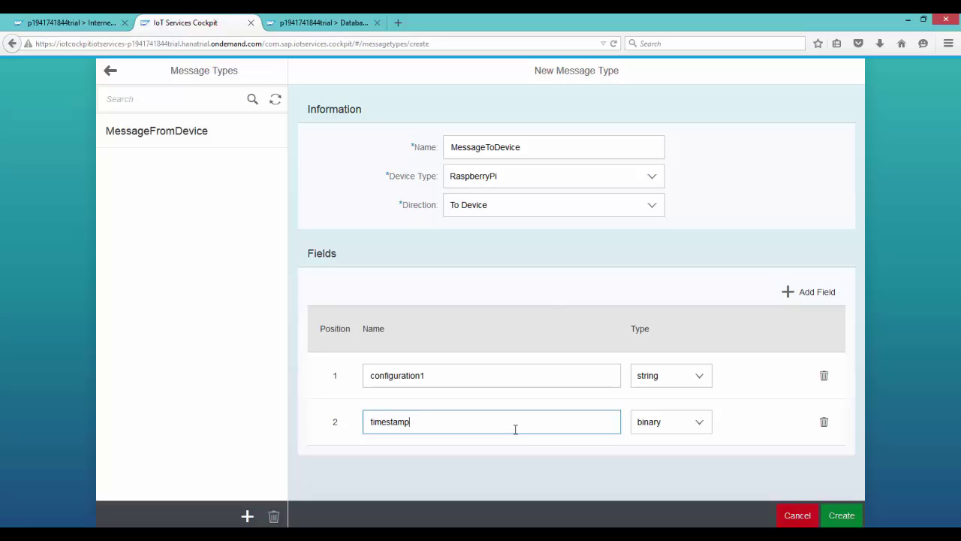
left_click(663, 430)
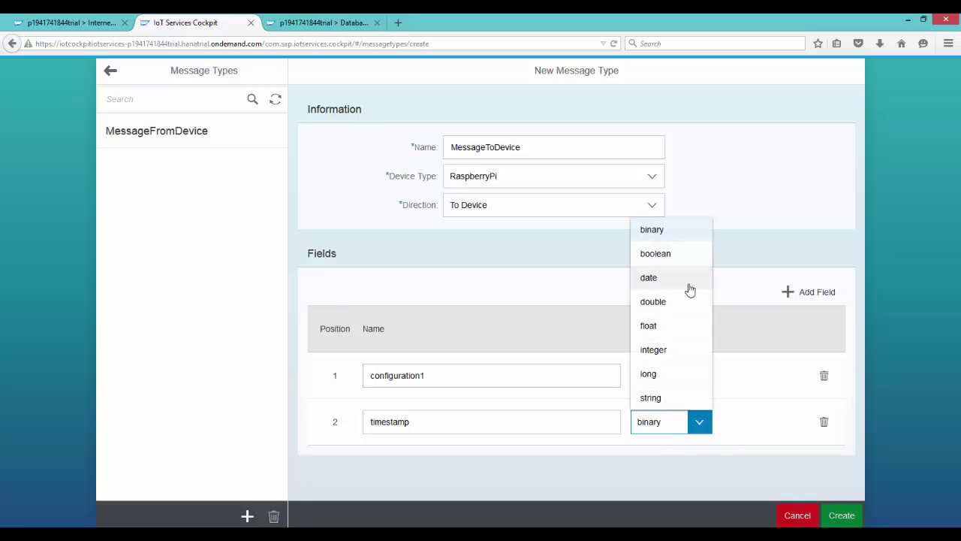
left_click(650, 278)
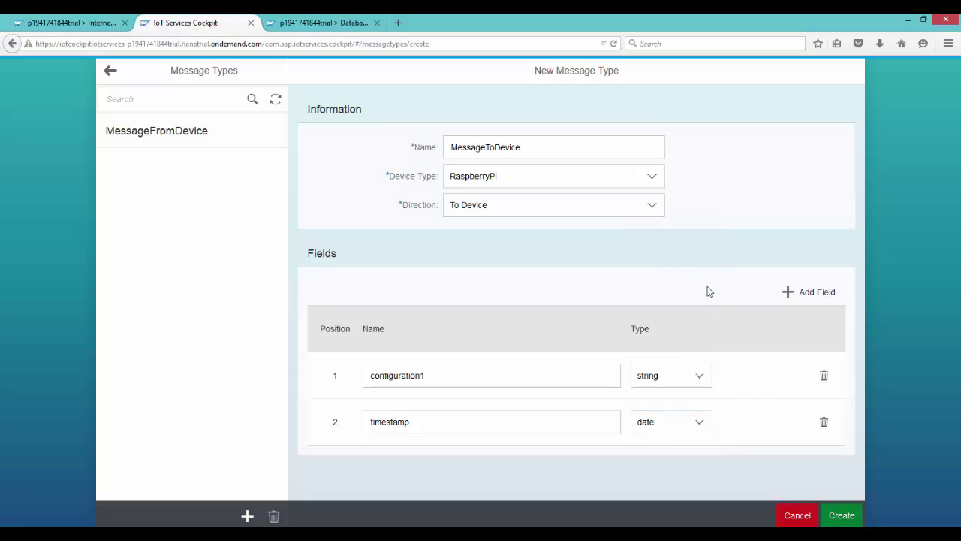
Step: Create MessageToDevice, view its information, then open MessageFromDevice and select its ID
left_click(844, 516)
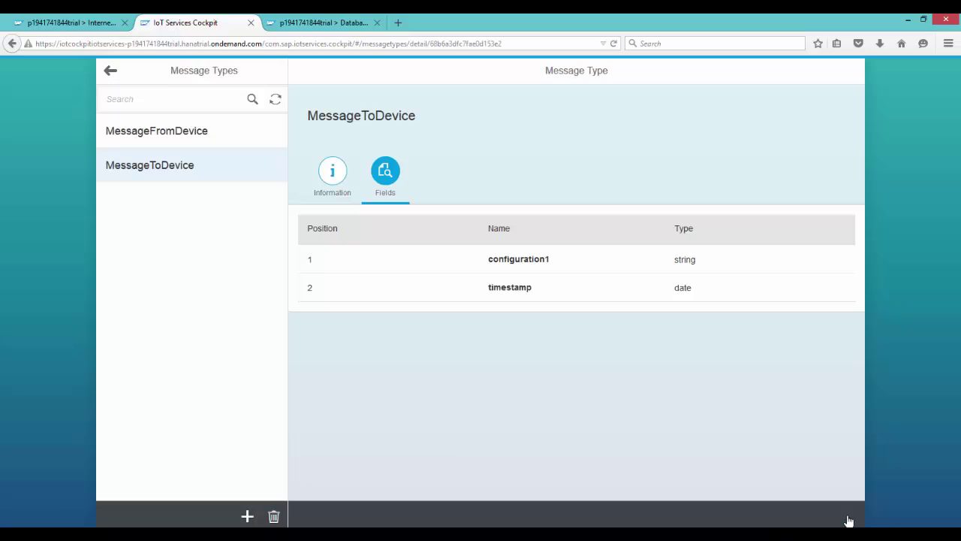
left_click(337, 182)
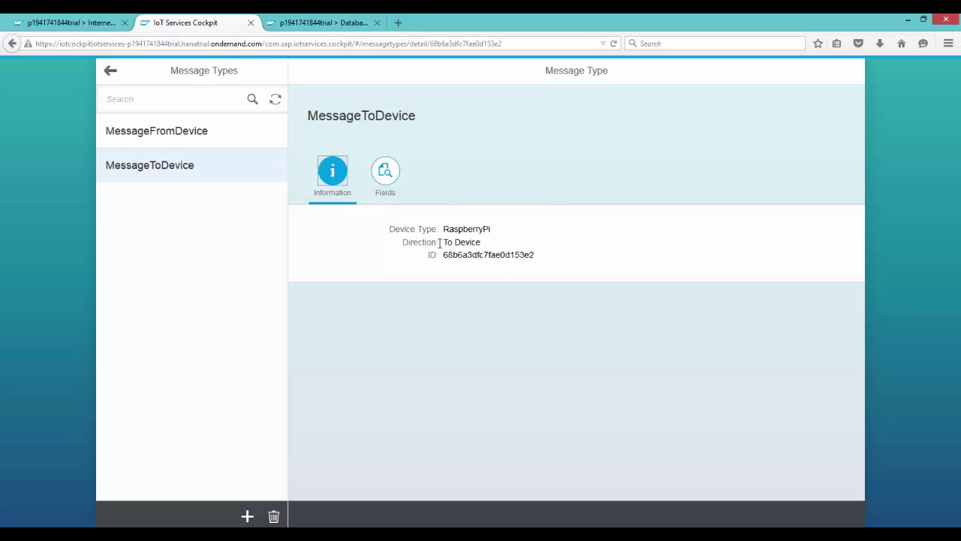
left_click(186, 143)
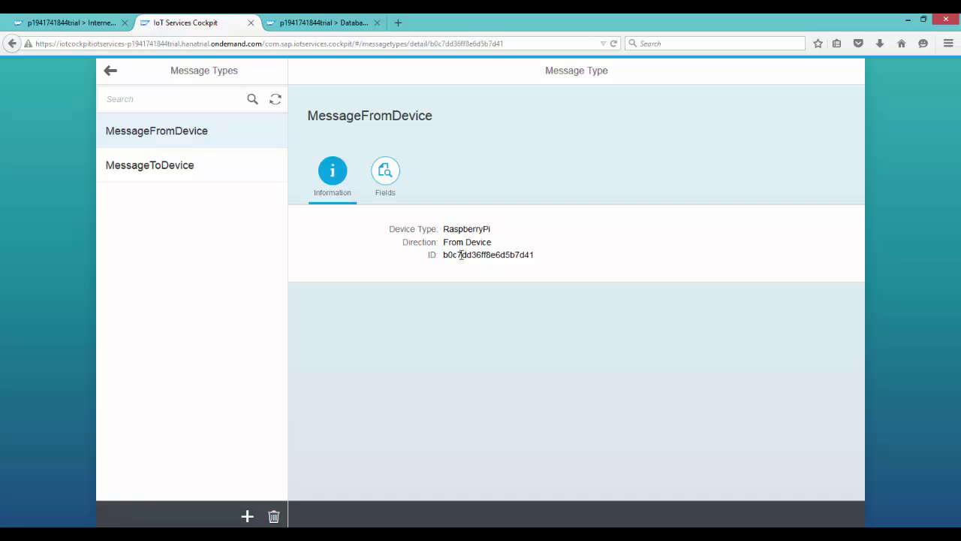
double_click(459, 256)
left_click(464, 284)
Step: Create a device named RaspberryPi1 of device type RaspberryPi
left_click(114, 72)
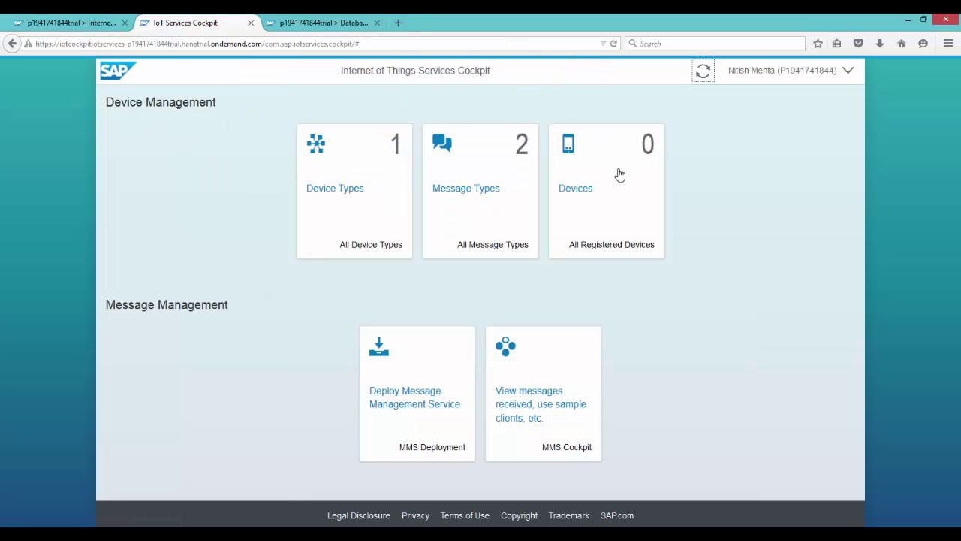
left_click(616, 193)
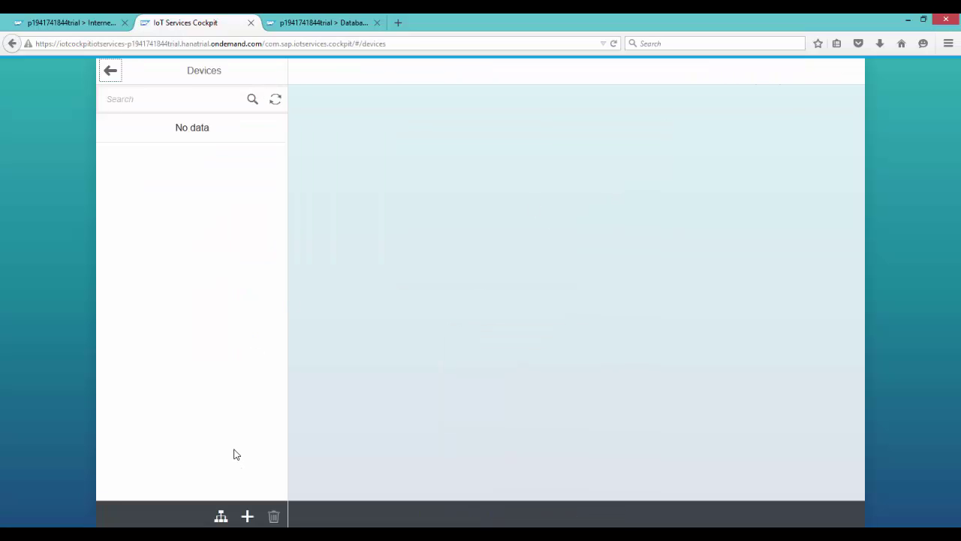
left_click(252, 514)
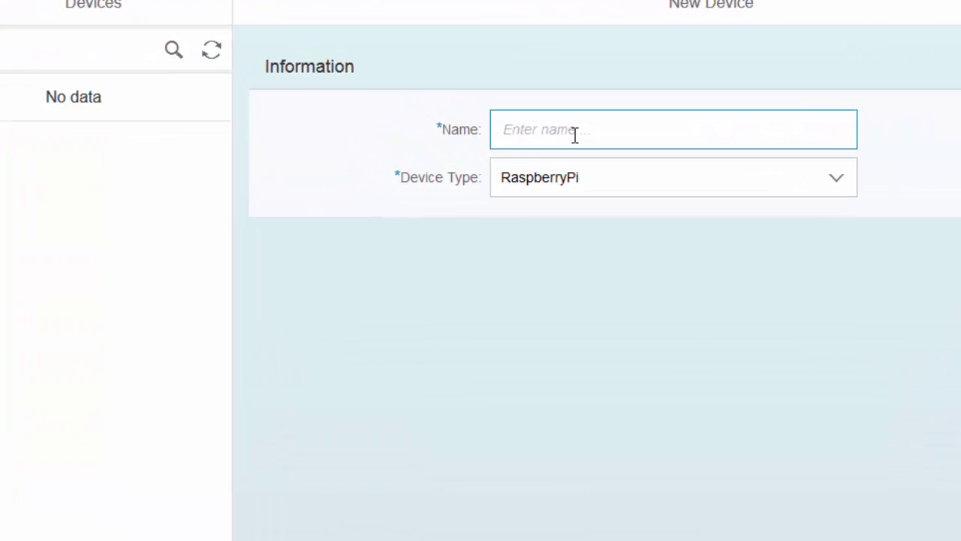
type("Raspberr")
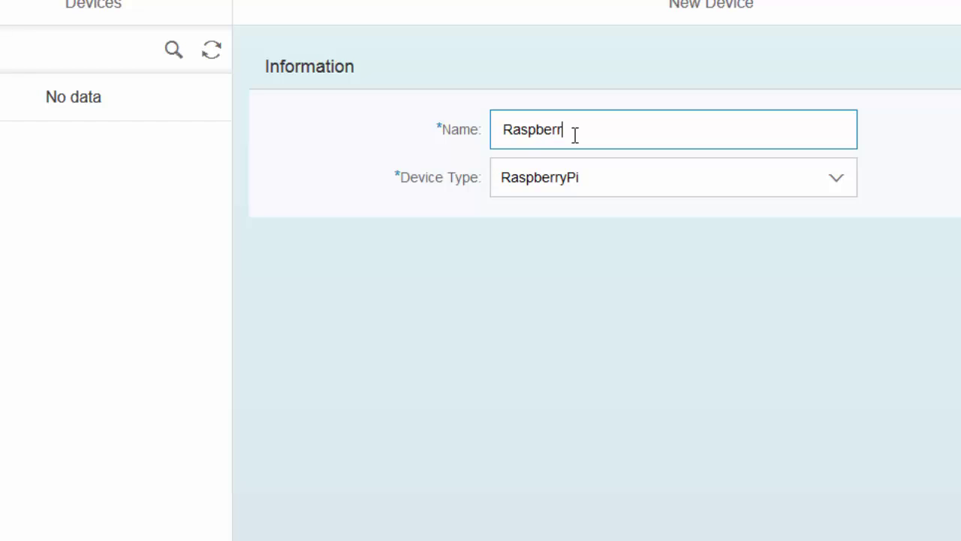
type("yPi1")
left_click(697, 189)
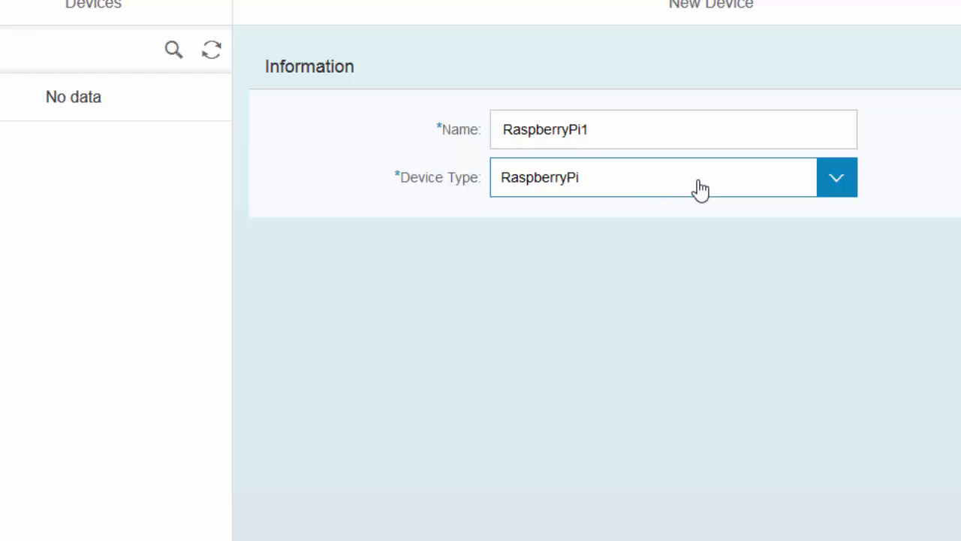
left_click(951, 279)
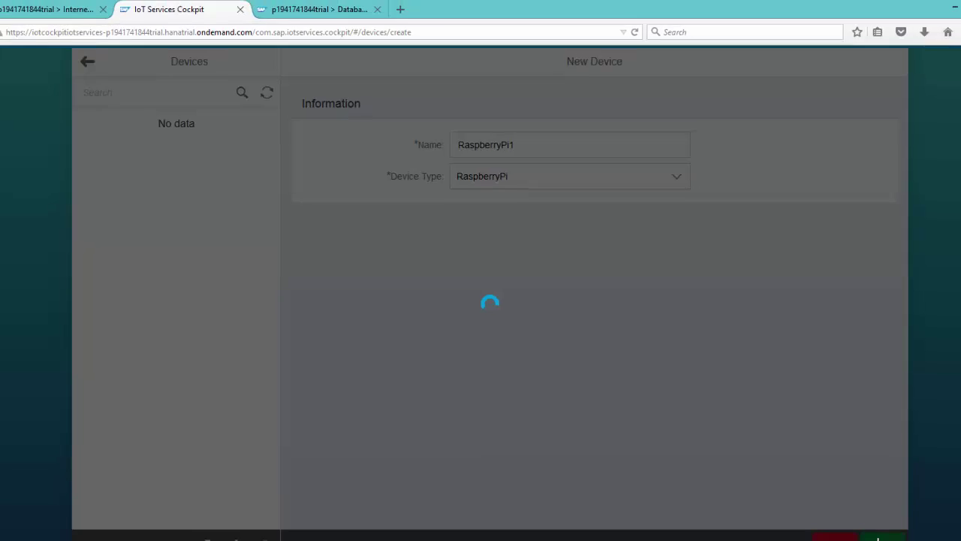
left_click(960, 540)
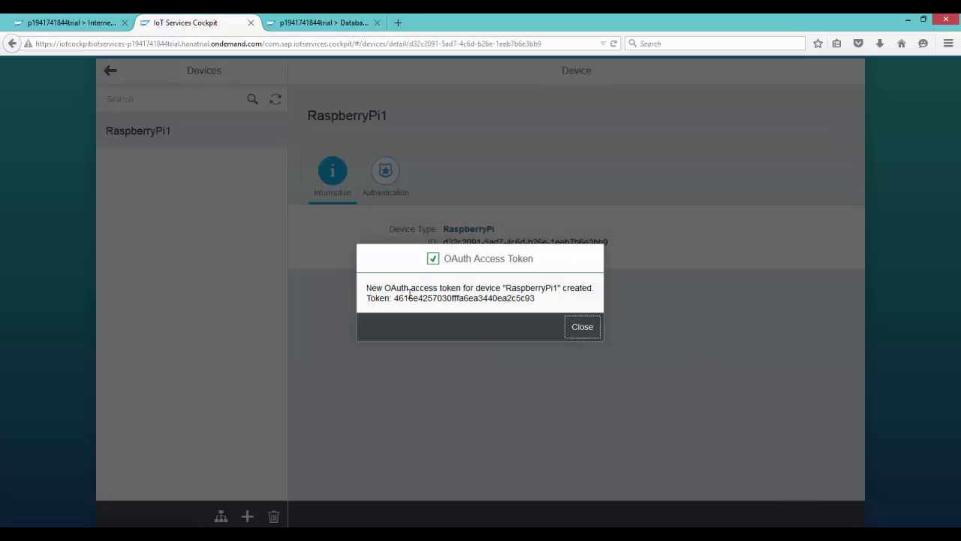
Step: Select the issued OAuth access token, close the notice, and view the device's authentication and information
left_click_drag(407, 298, 539, 295)
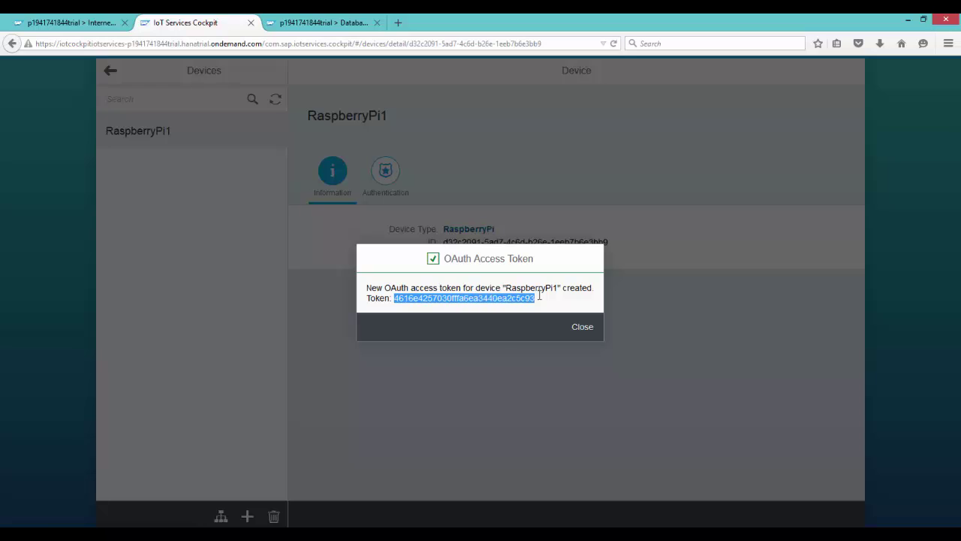
left_click(540, 295)
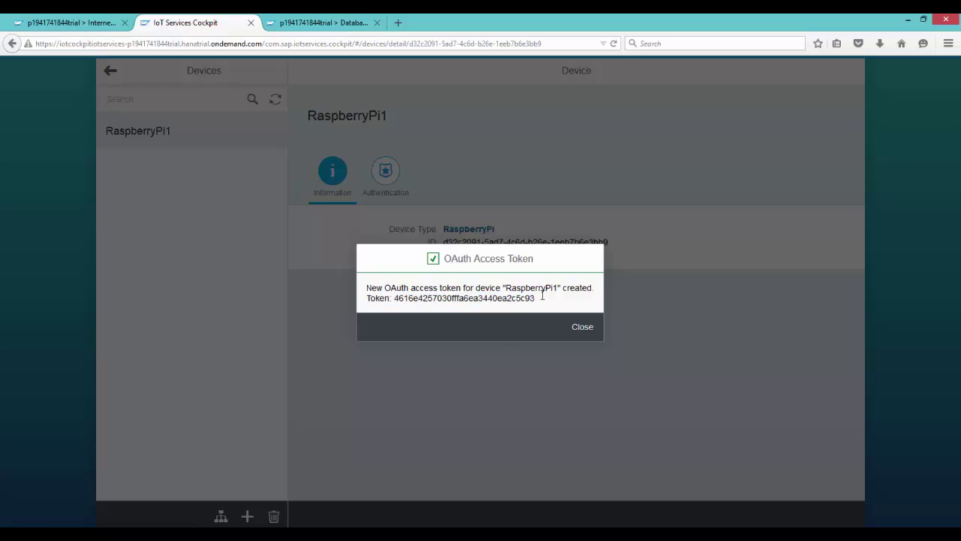
left_click(589, 328)
left_click(384, 174)
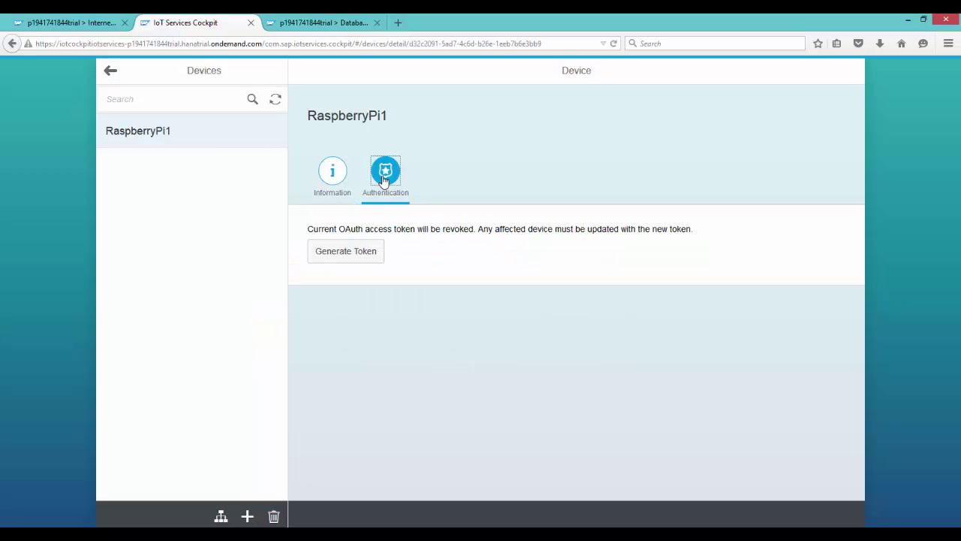
left_click(332, 185)
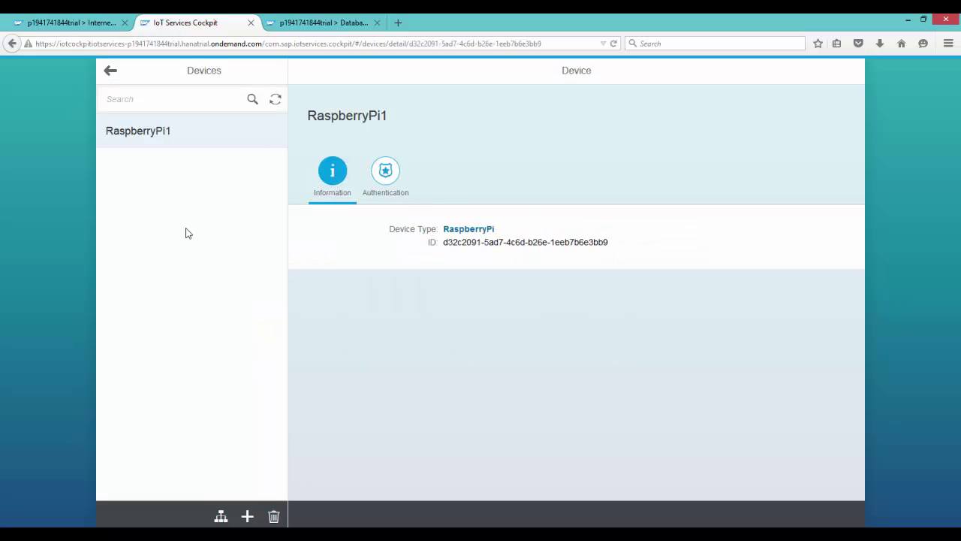
Step: Create device RaspberryPi2, close its token notice, then return home via RaspberryPi1
left_click(247, 516)
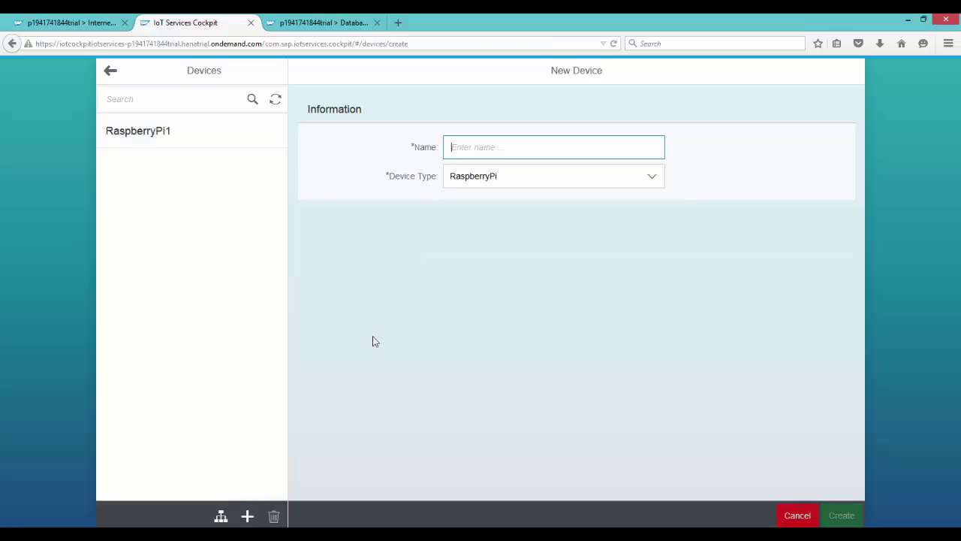
type("Raspberry")
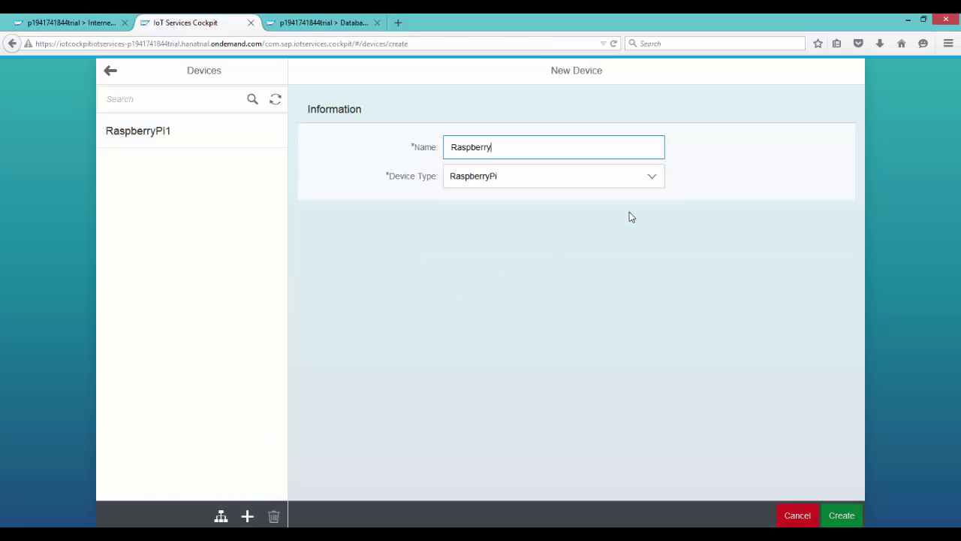
type("Pi2")
left_click(841, 516)
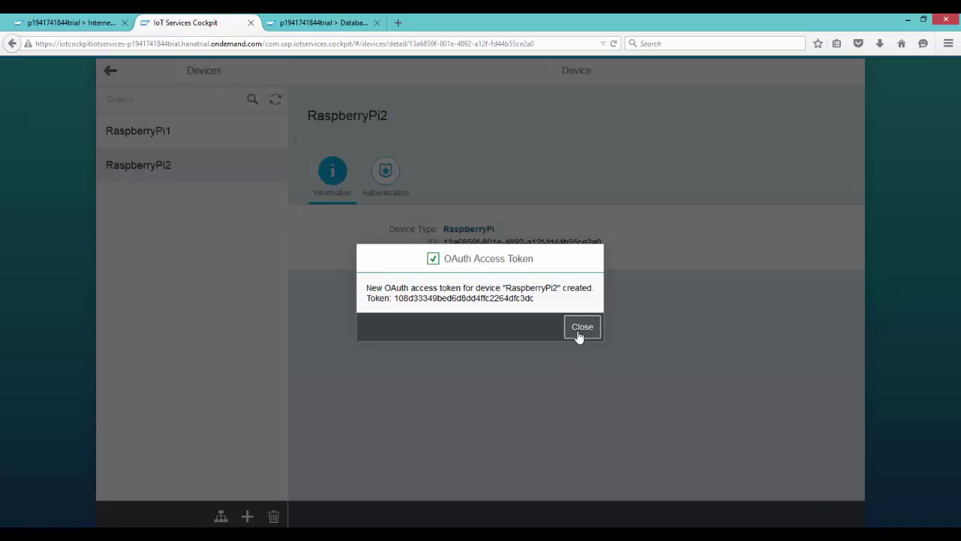
left_click(578, 333)
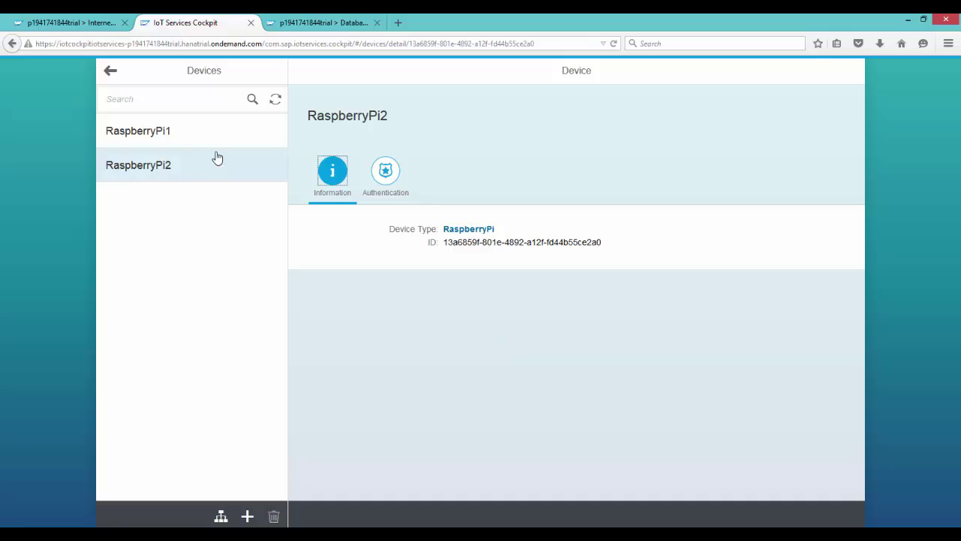
left_click(220, 143)
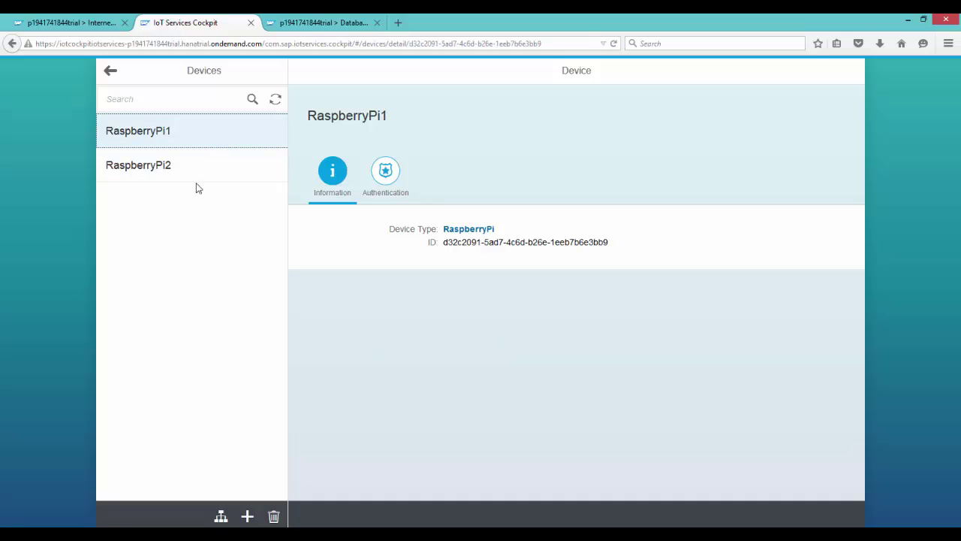
left_click(110, 71)
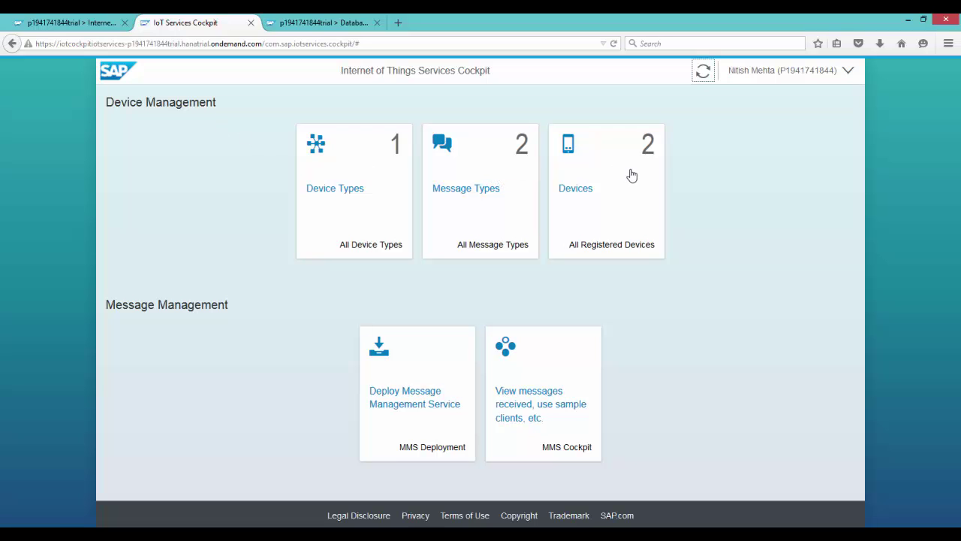
Step: Review the RaspberryPi device type and the MessageFromDevice and MessageToDevice fields
left_click(387, 189)
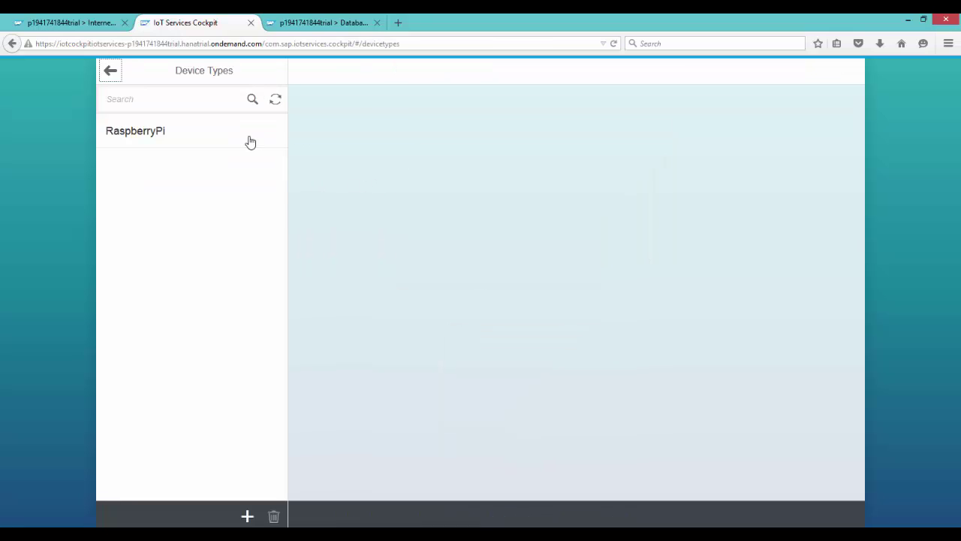
left_click(247, 141)
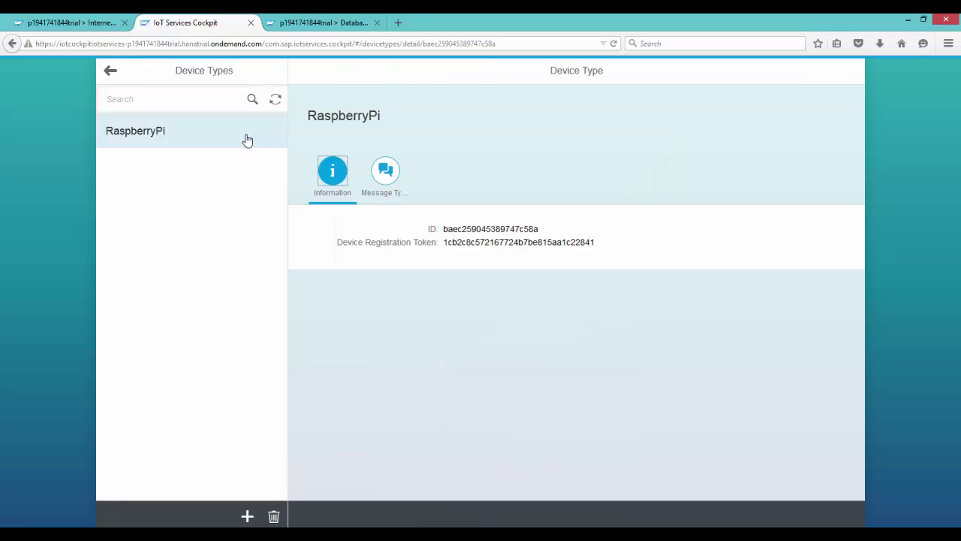
left_click(111, 70)
left_click(472, 186)
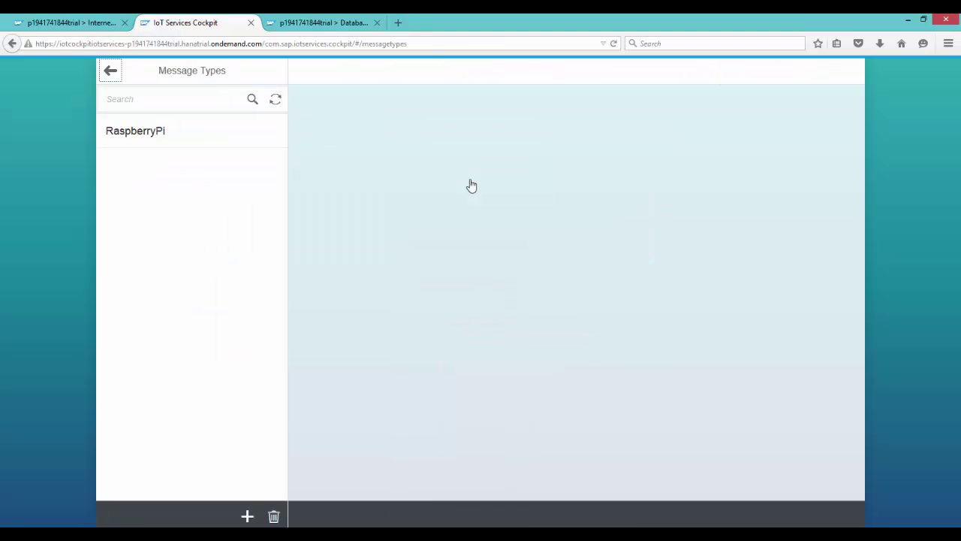
left_click(230, 137)
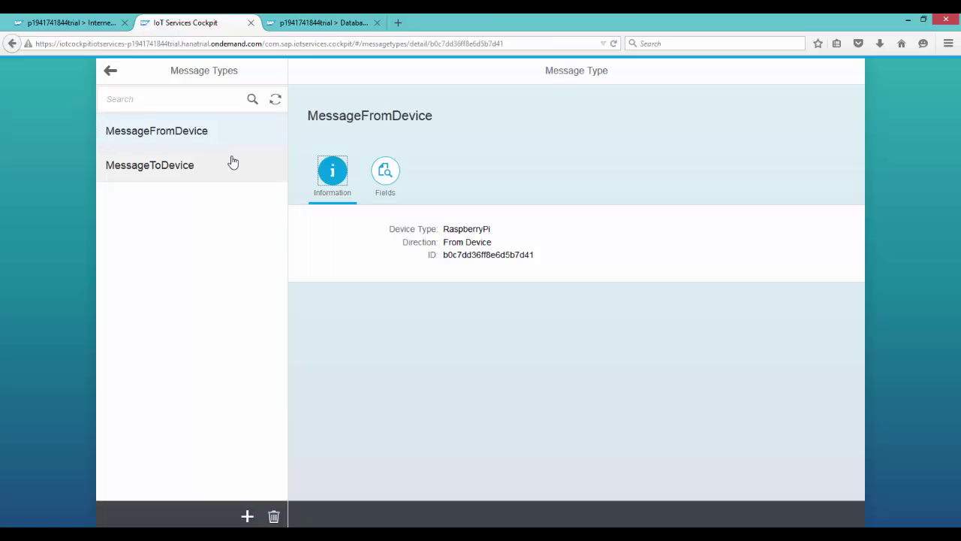
left_click(382, 172)
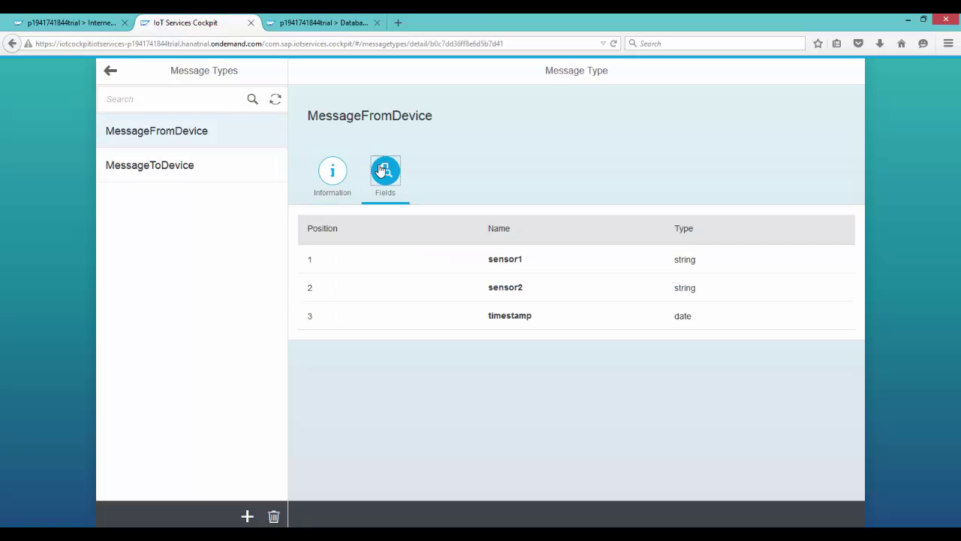
left_click(245, 179)
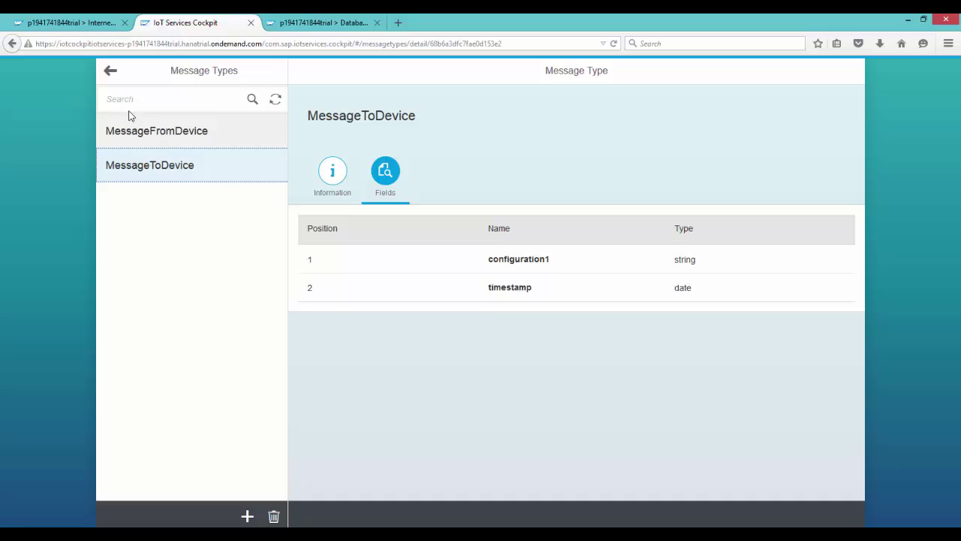
left_click(110, 71)
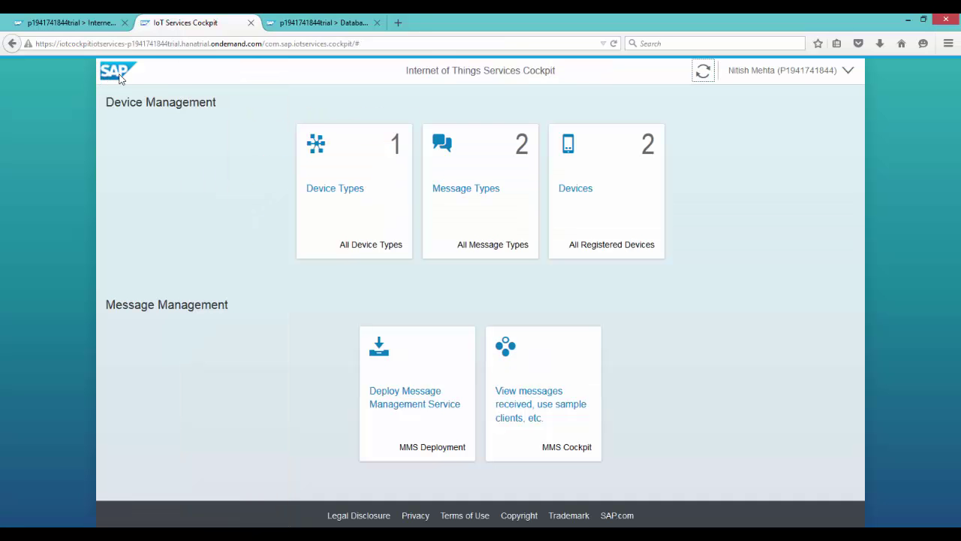
Step: Check the RaspberryPi1 and RaspberryPi2 device details, then go back home
left_click(608, 145)
left_click(234, 141)
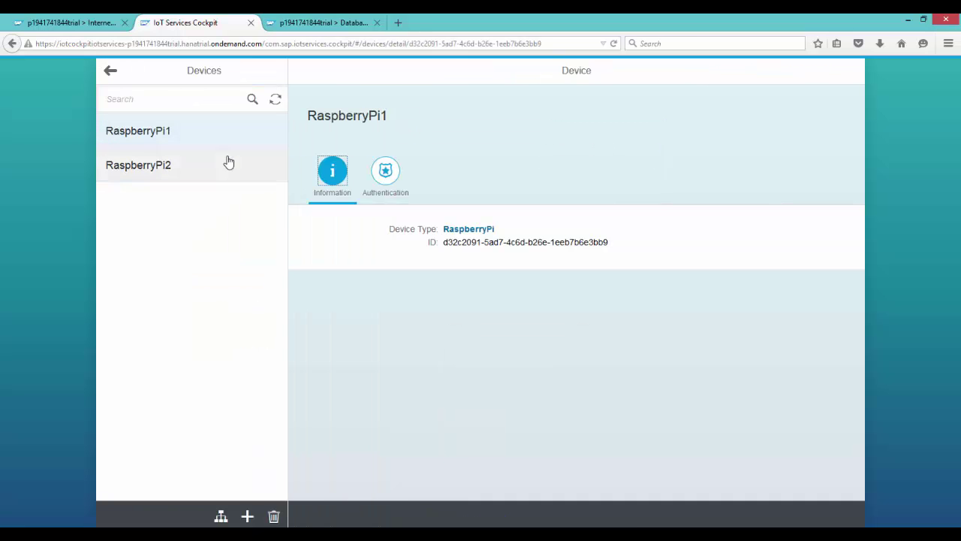
left_click(207, 157)
key("shift+Tab")
key("shift+Tab")
key("Return")
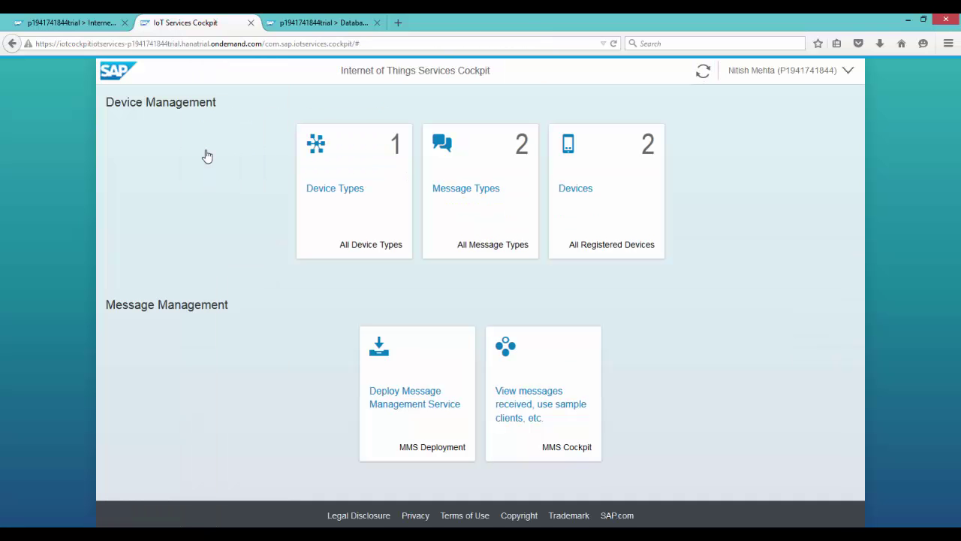
Step: Deploy the Message Management Service using the account password, then launch the MMS Cockpit
key("Tab")
key("Return")
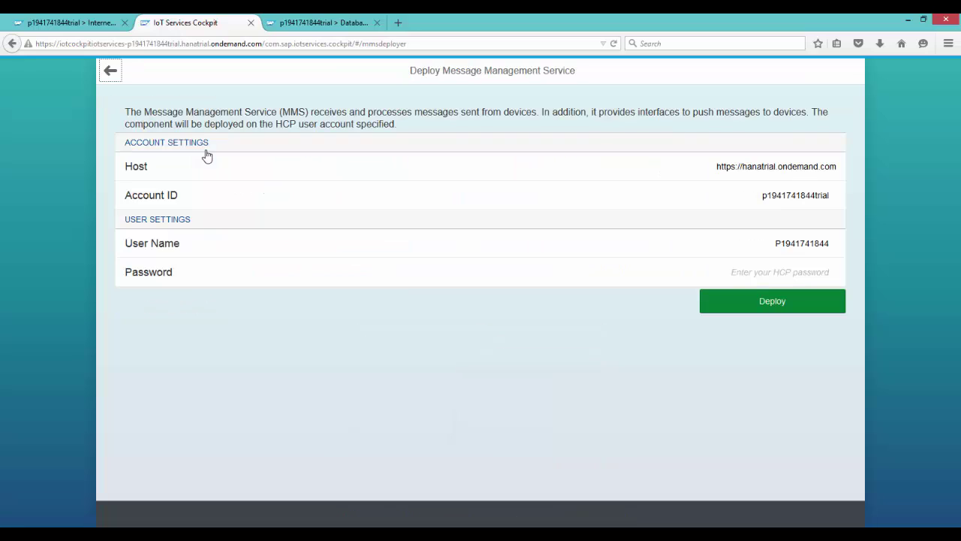
key("Tab")
type("•")
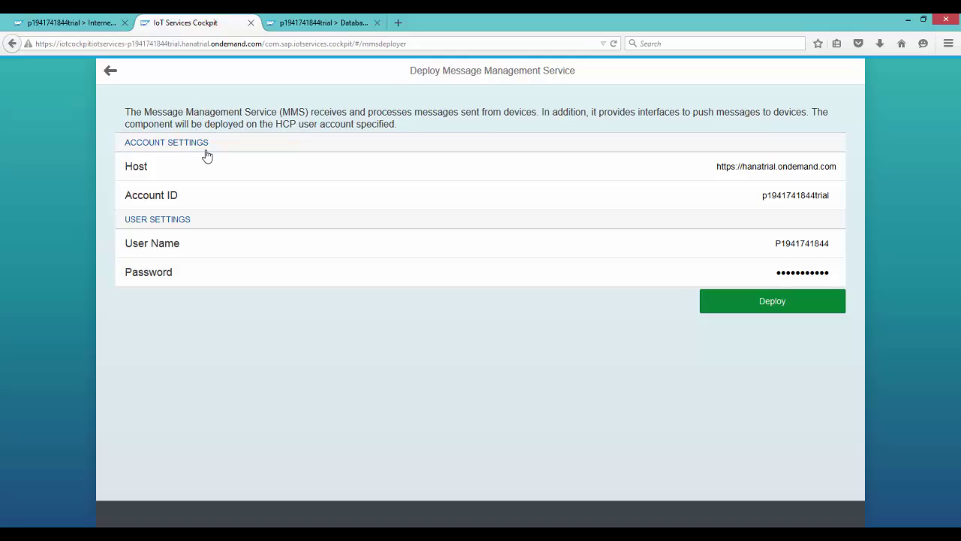
key("Return")
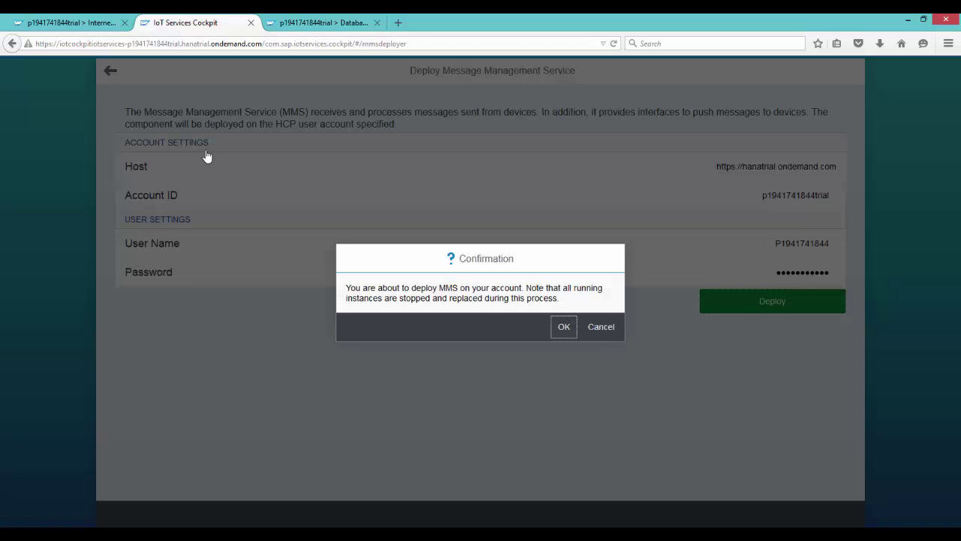
key("Return")
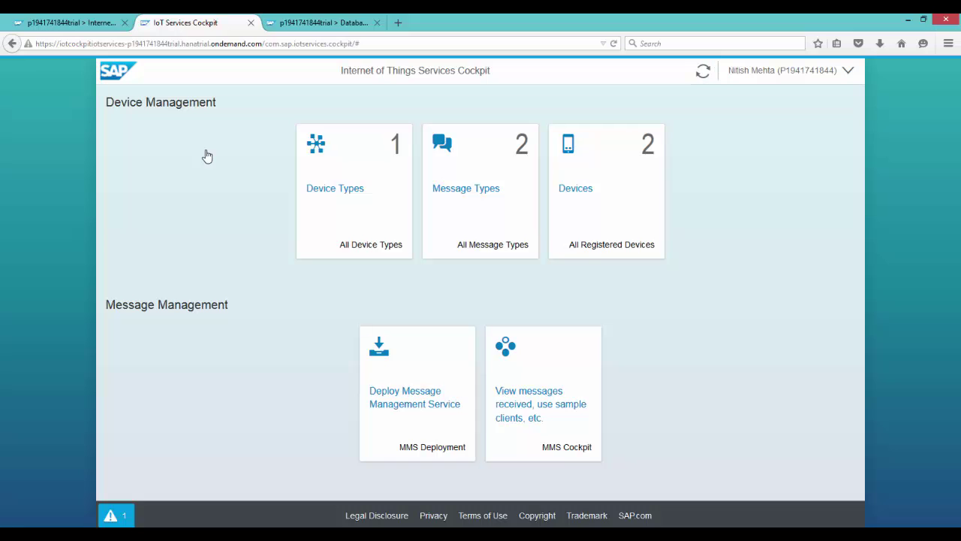
left_click(537, 371)
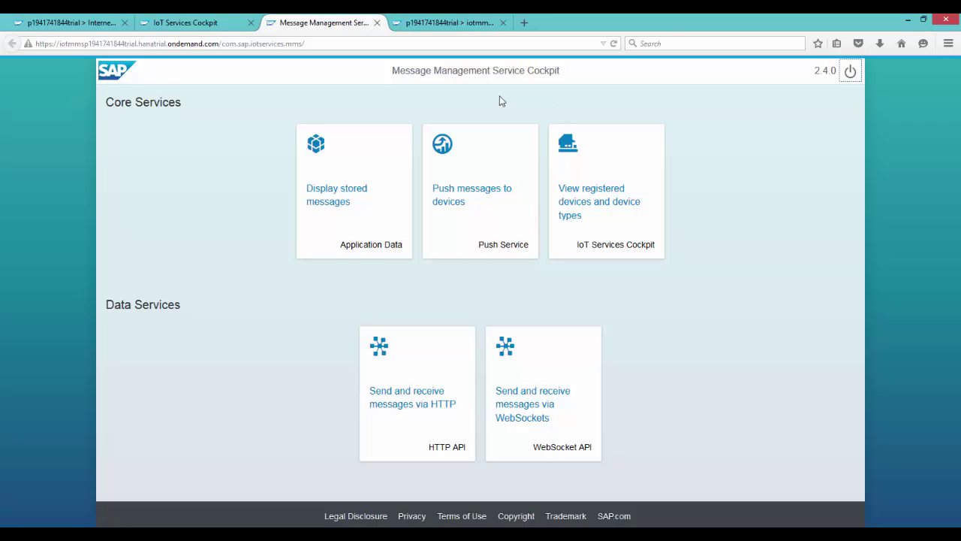
left_click(360, 163)
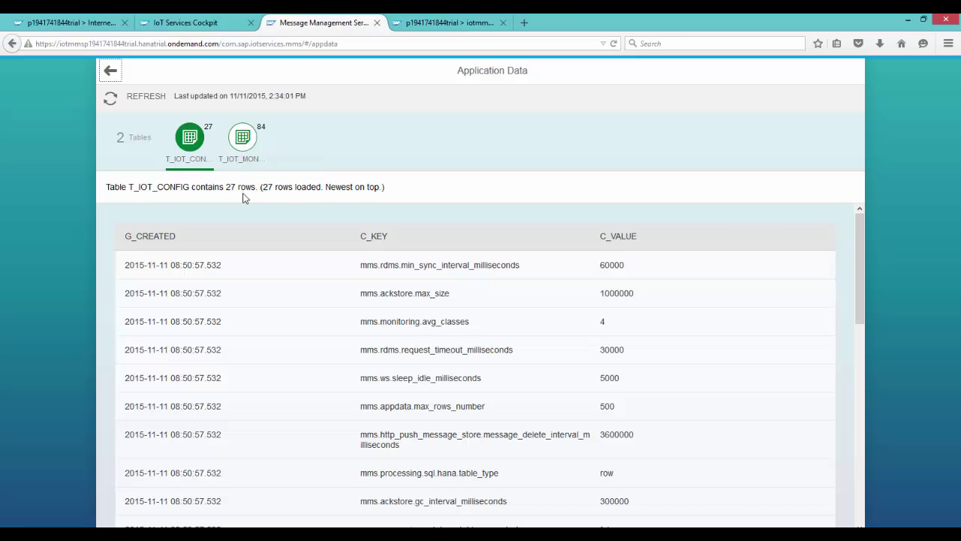
scroll(264, 212, "down", 2)
scroll(265, 216, "down", 1)
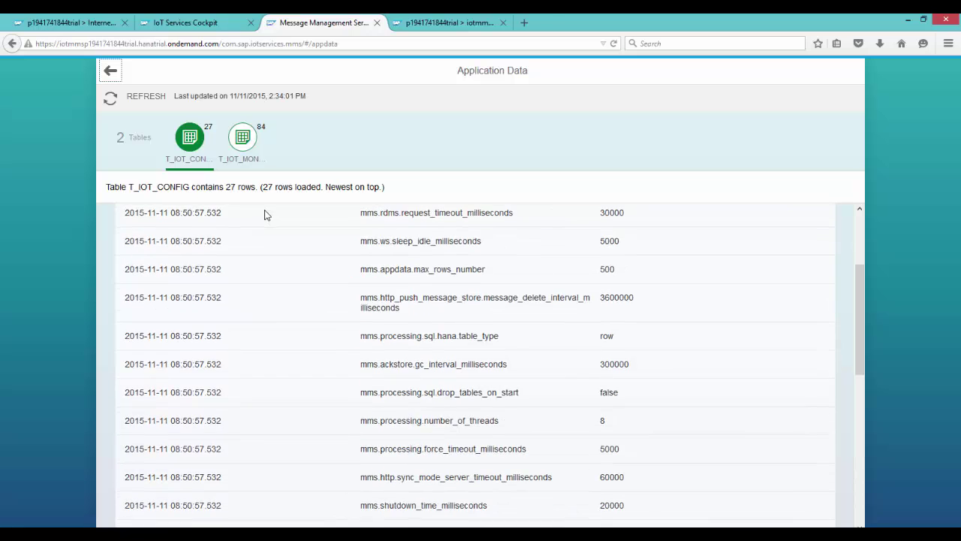
scroll(264, 216, "up", 3)
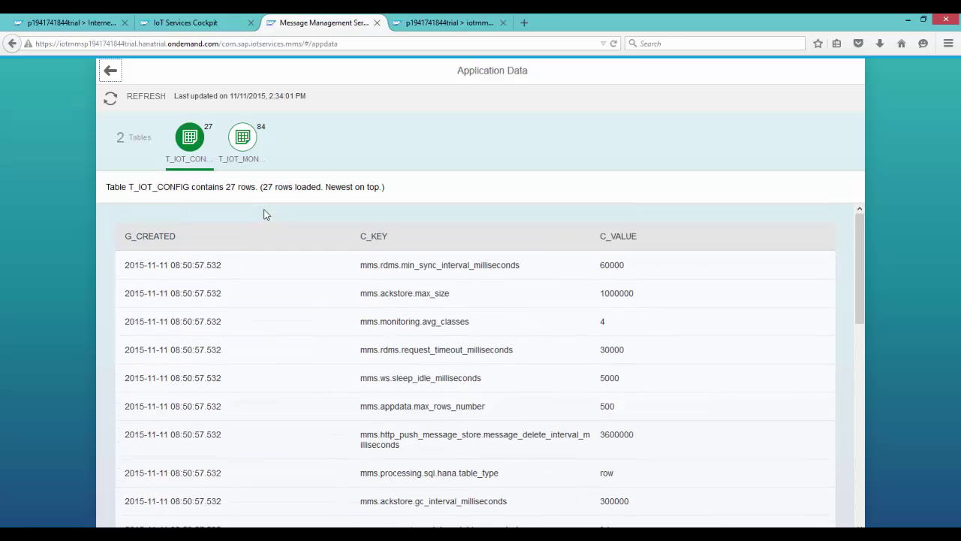
left_click(111, 71)
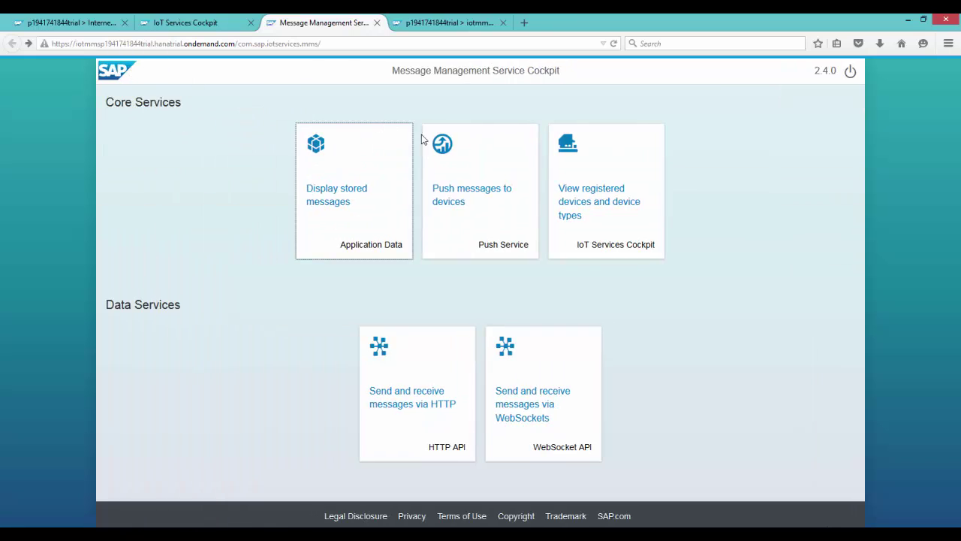
Step: Open the Push messages to devices service and expand its Push Service documentation
left_click(519, 176)
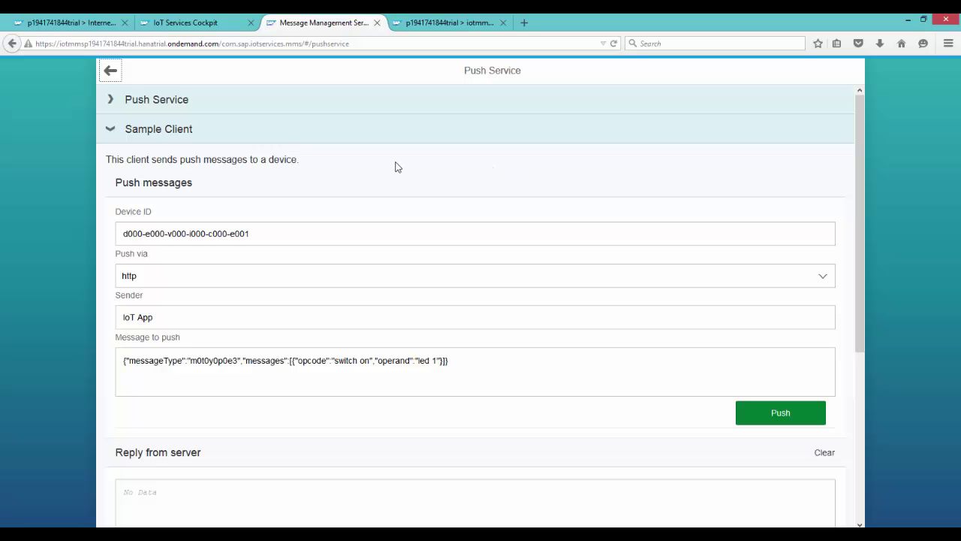
scroll(398, 167, "down", 2)
scroll(398, 167, "down", 1)
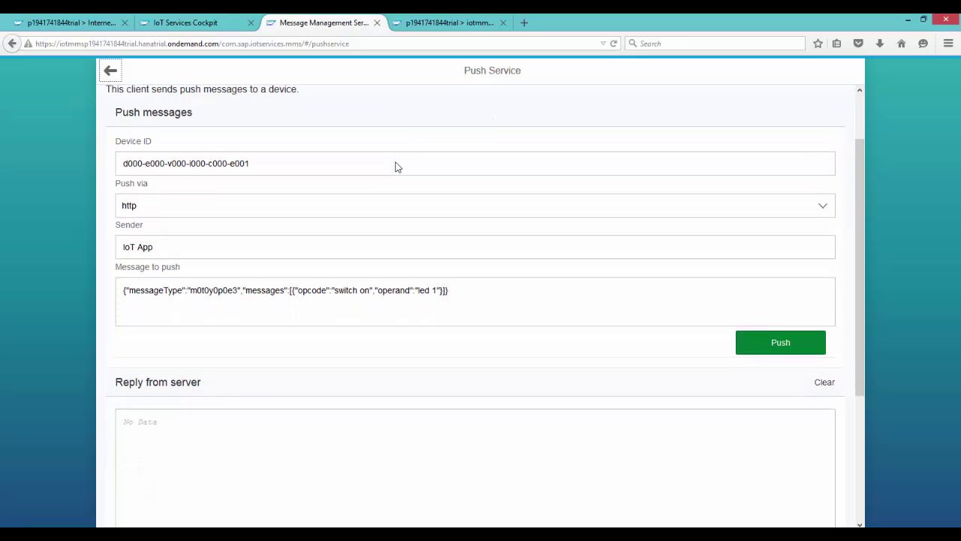
scroll(396, 163, "down", 2)
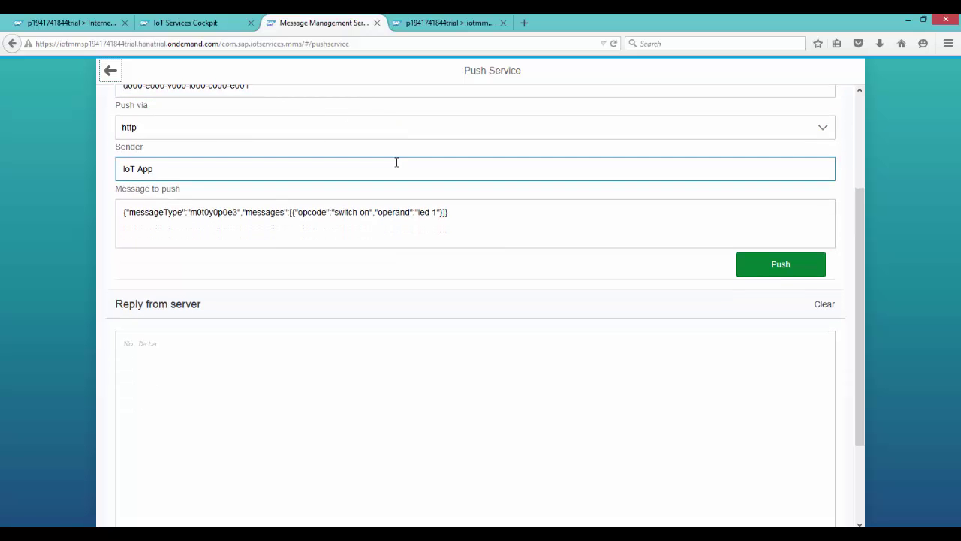
scroll(396, 162, "down", 4)
scroll(397, 165, "up", 8)
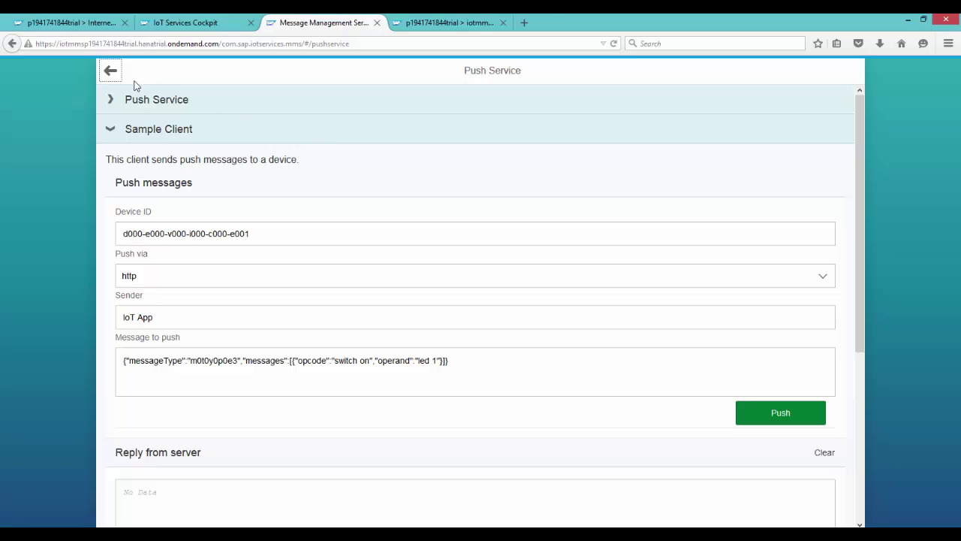
left_click(110, 99)
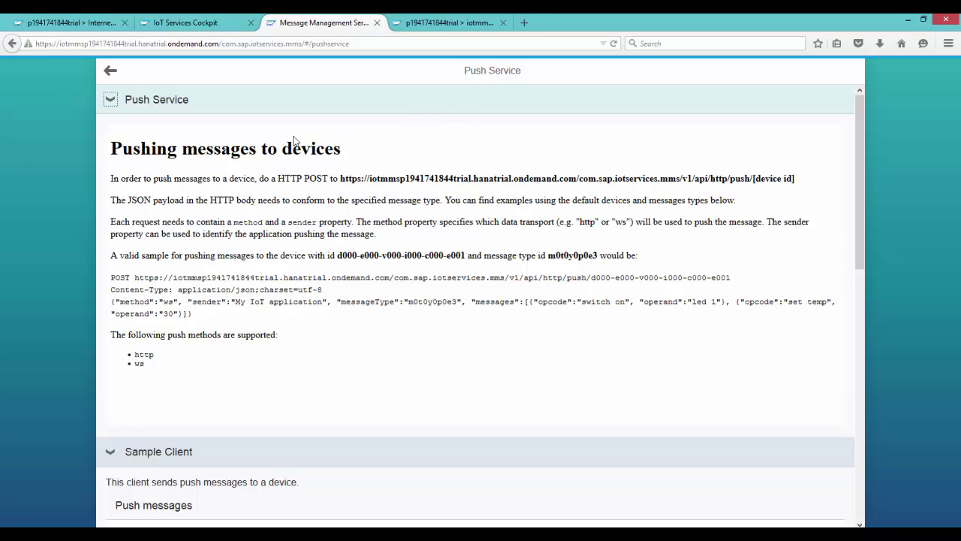
Step: Post the sample sensor1 message from the HTTP API client and check the 200 reply
left_click(110, 73)
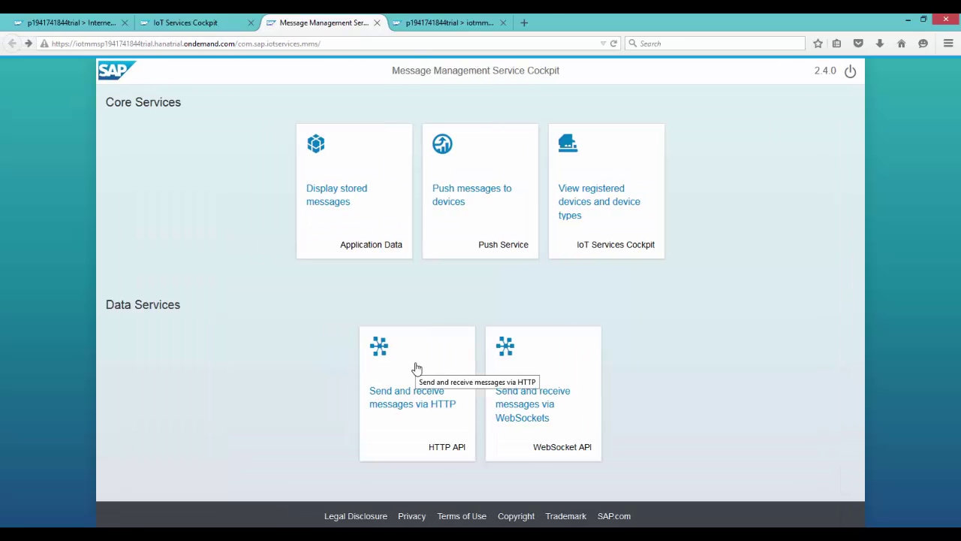
left_click(417, 369)
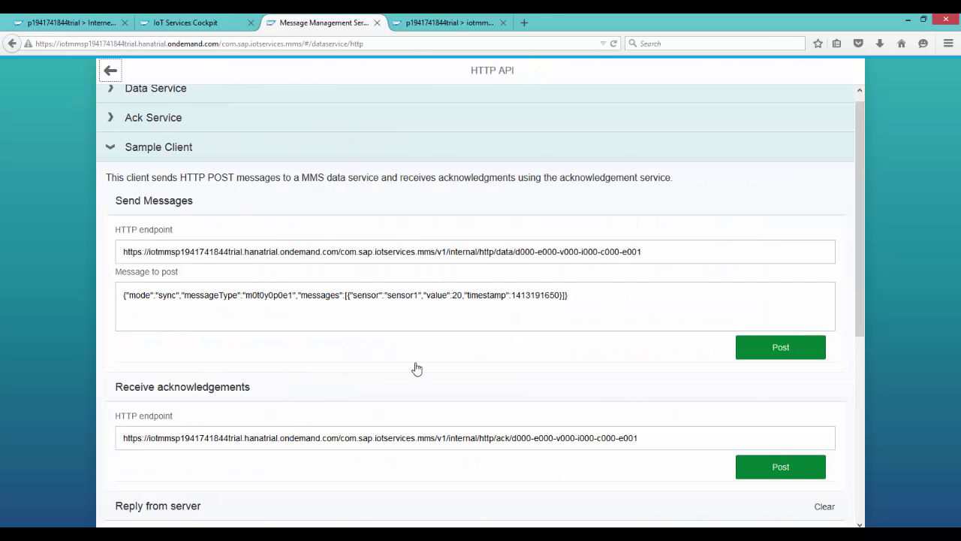
left_click(333, 326)
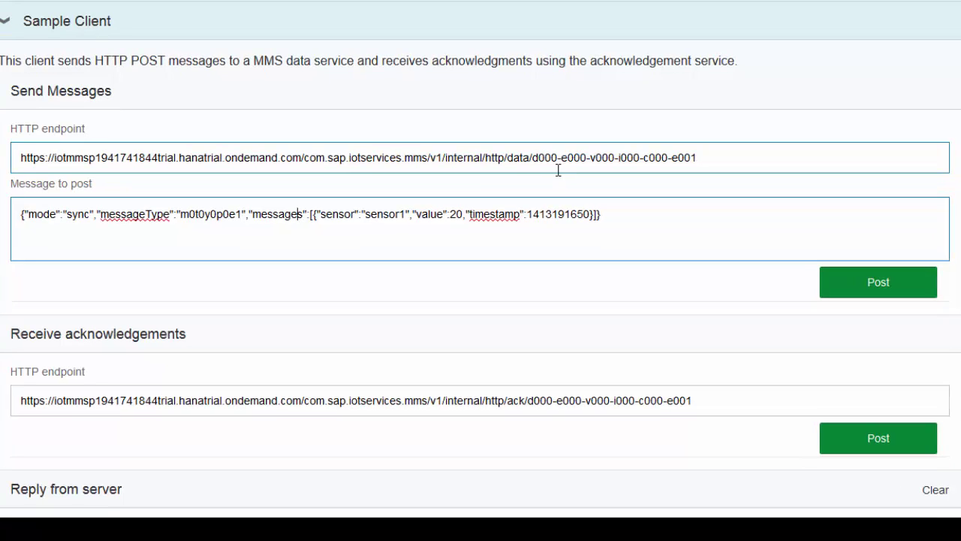
left_click(440, 284)
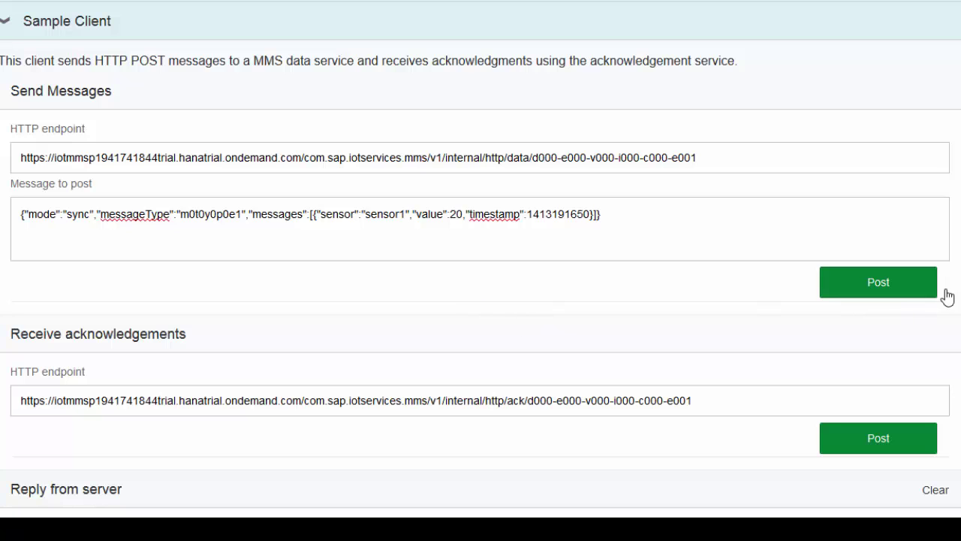
left_click(914, 283)
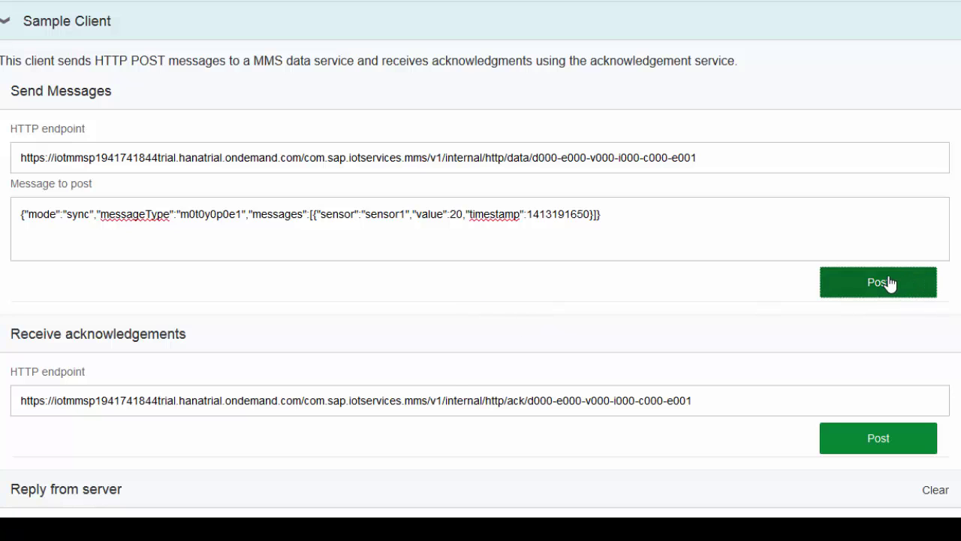
scroll(632, 278, "down", 1)
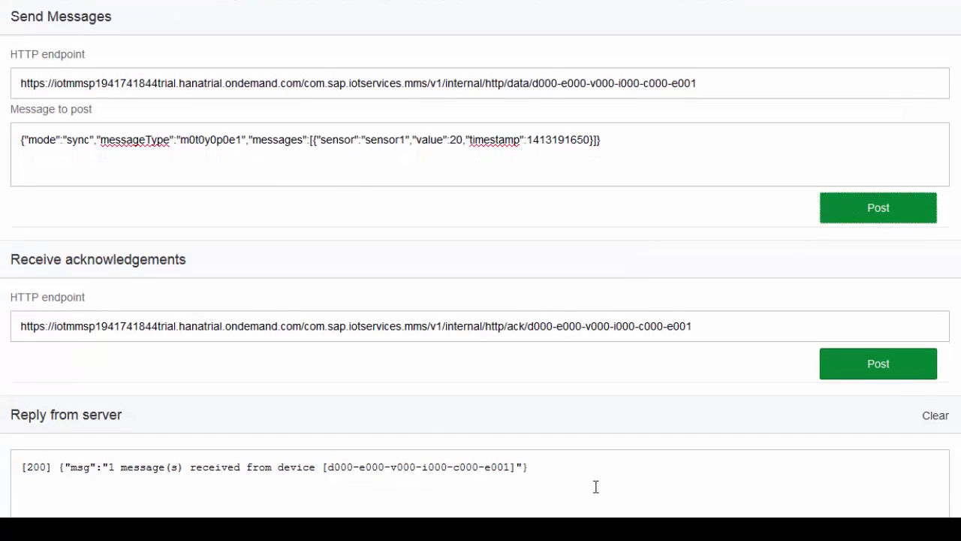
Step: Change sensor1 to sensor55 in the message to post and send it
left_click(260, 173)
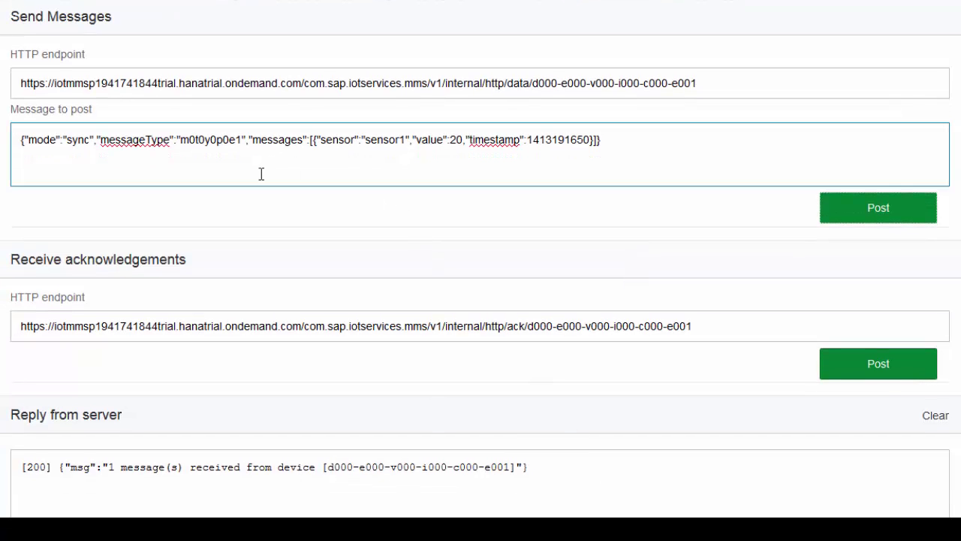
left_click(131, 84)
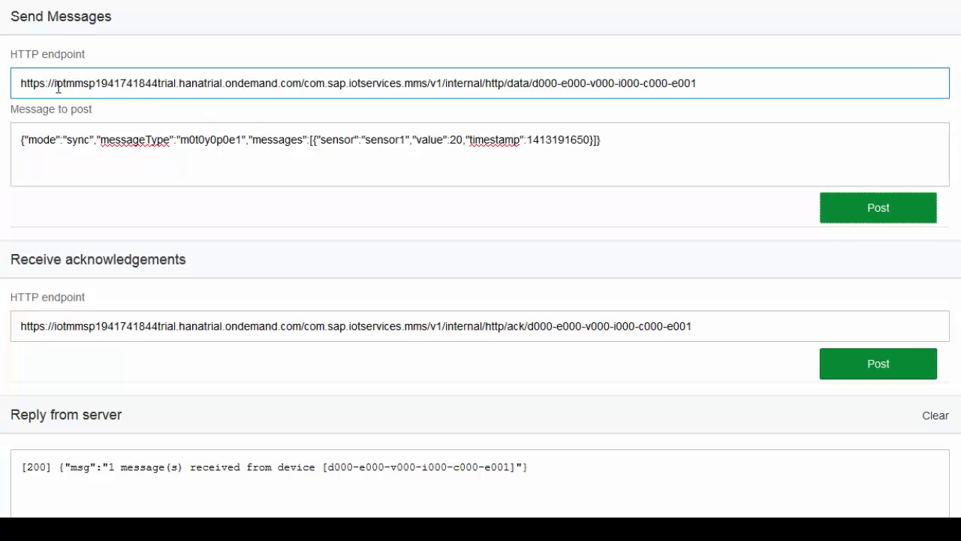
left_click_drag(19, 81, 534, 78)
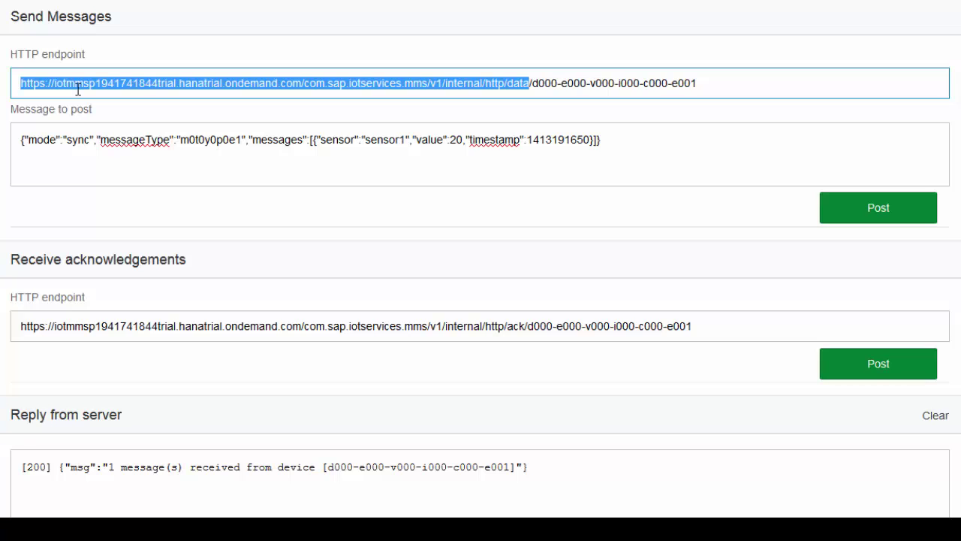
left_click(78, 89)
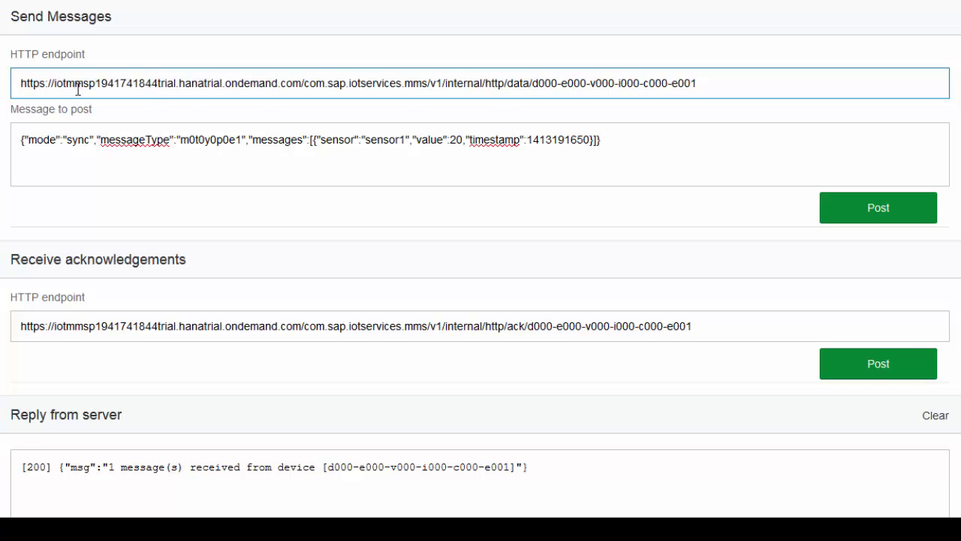
left_click(45, 145)
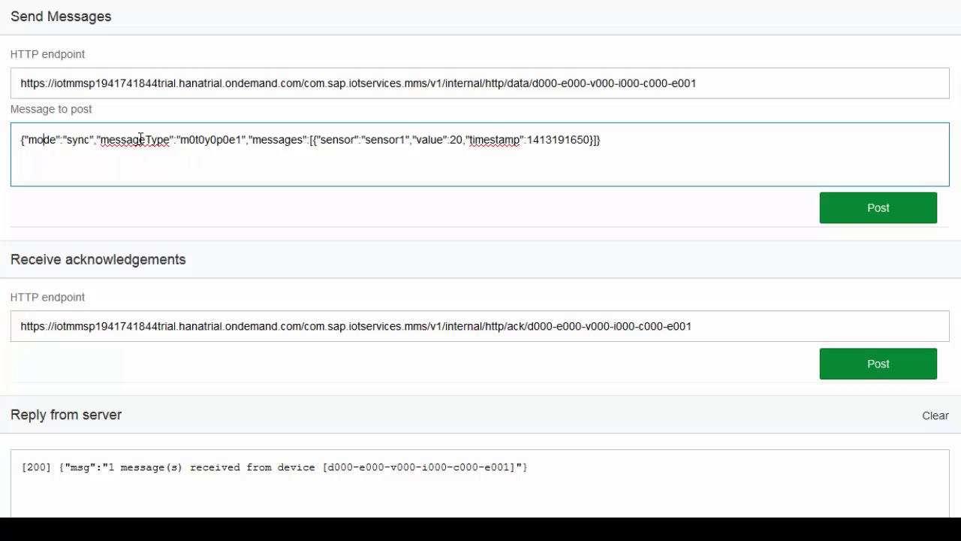
double_click(227, 139)
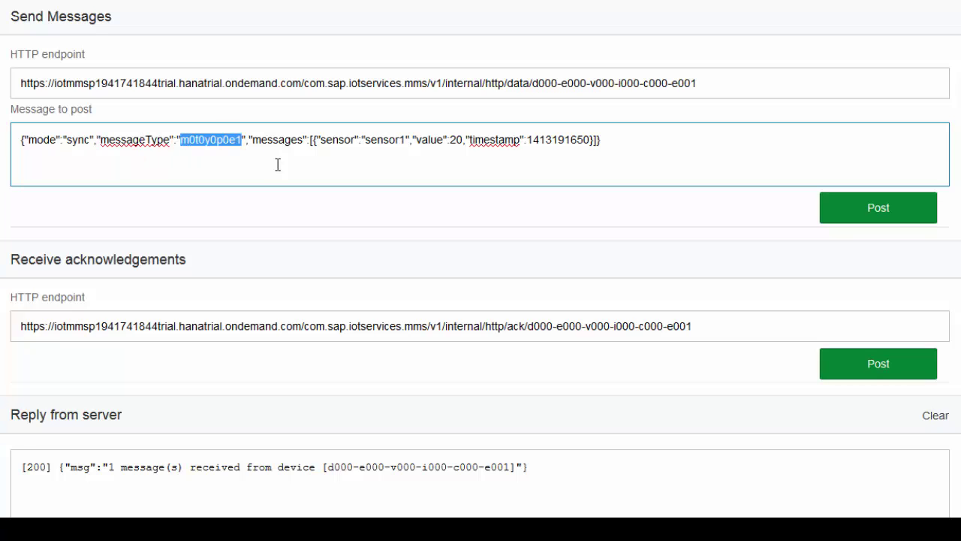
left_click(409, 141)
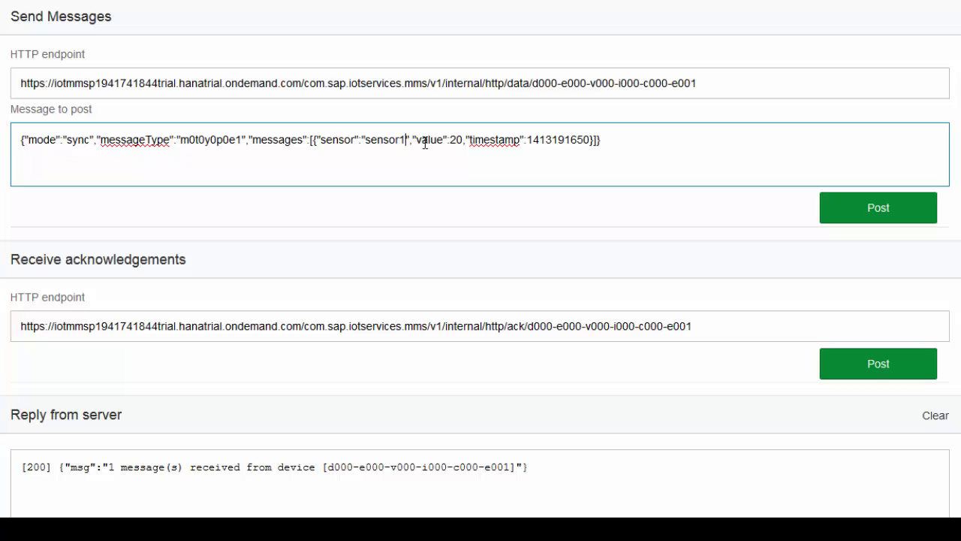
key("BackSpace")
type("55")
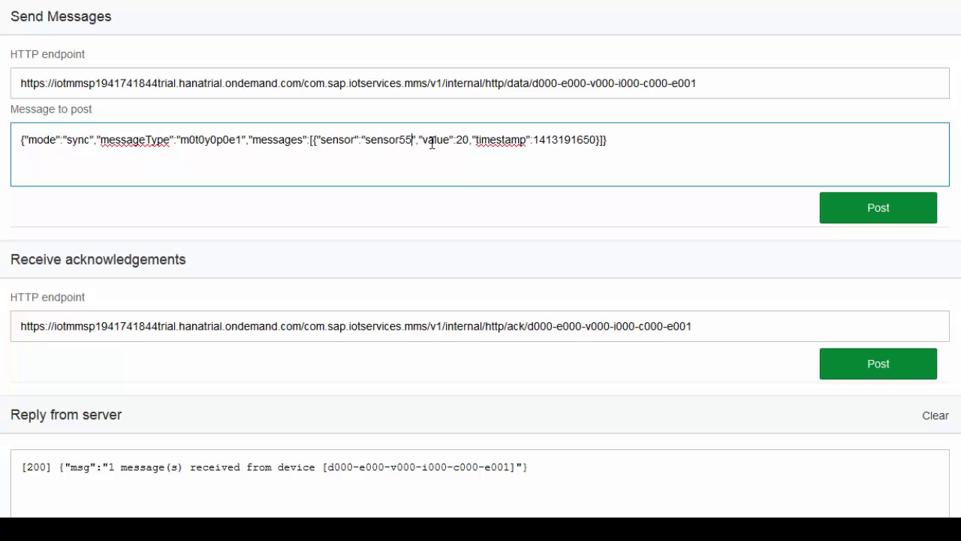
left_click(873, 208)
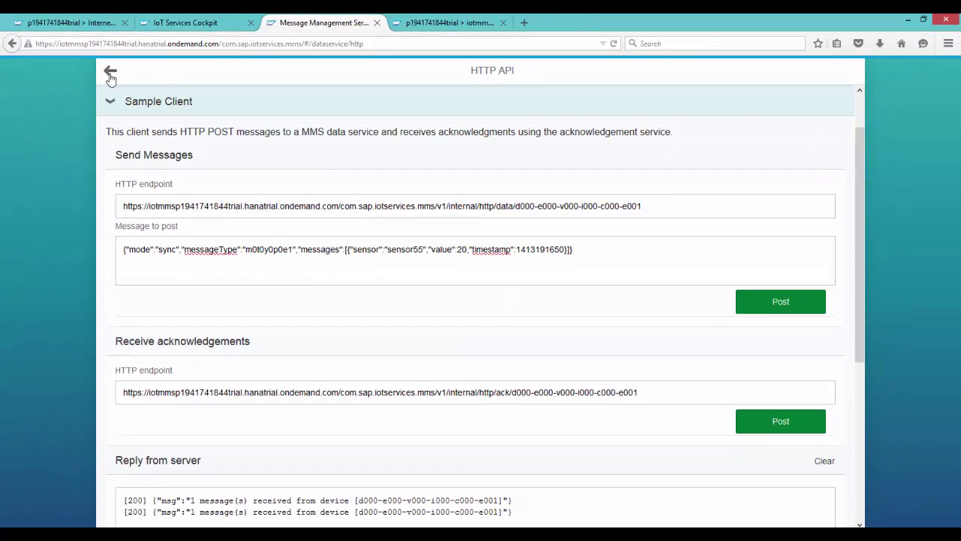
Step: Refresh Application Data, view T_IOT_M0T0Y0P0E1's sensor55 and sensor1 rows, then return home
left_click(78, 26)
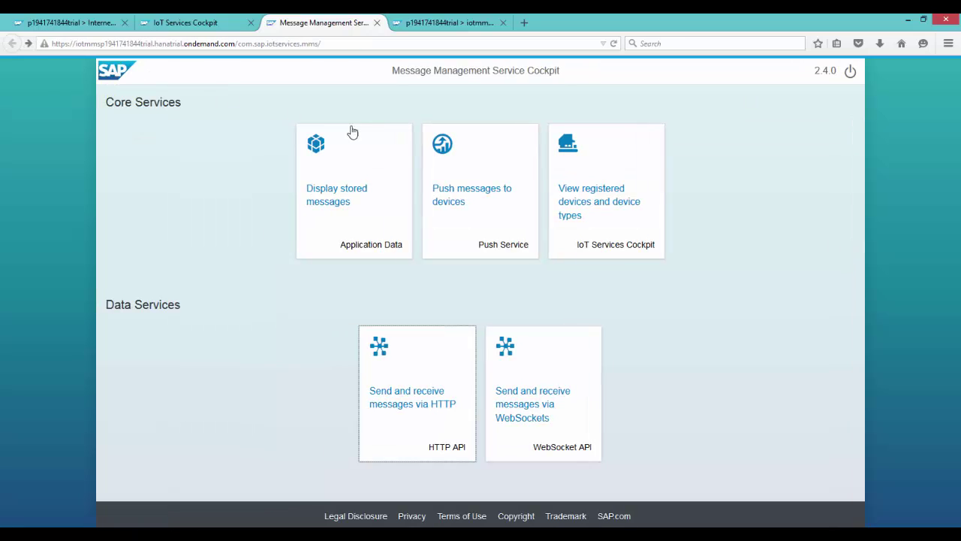
left_click(367, 171)
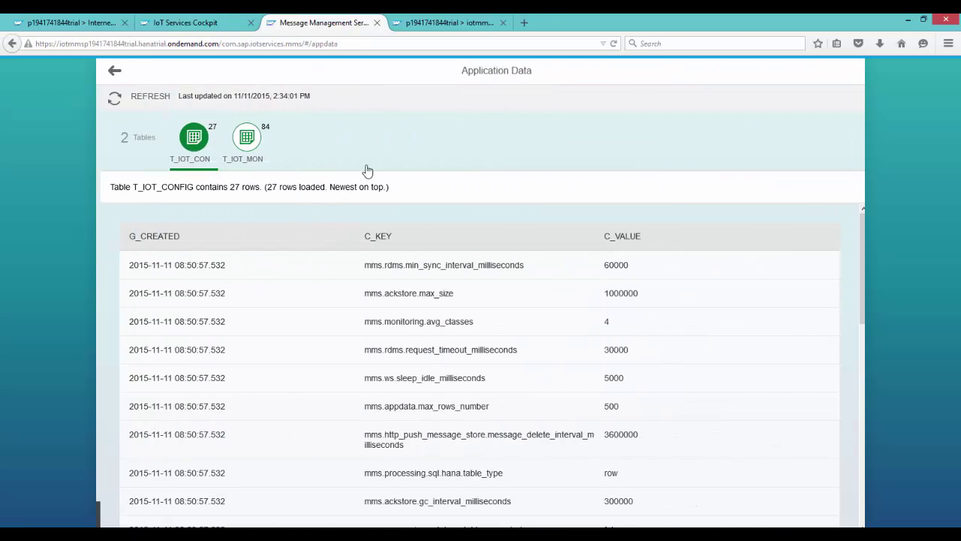
left_click(113, 105)
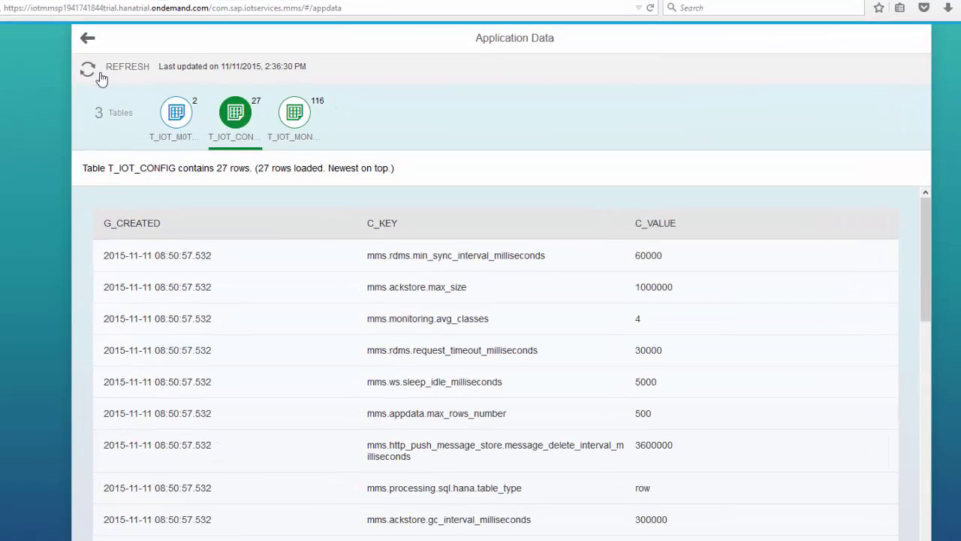
left_click(200, 139)
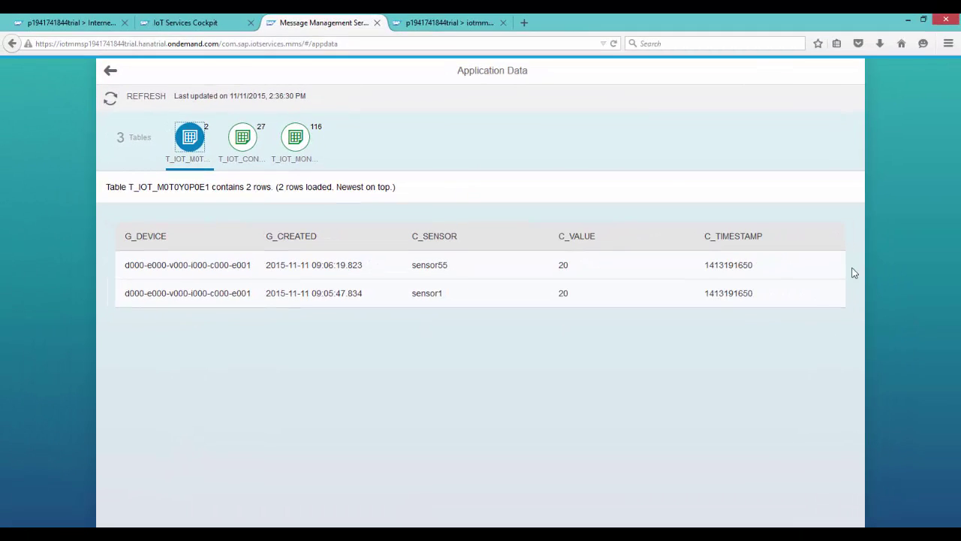
left_click(110, 71)
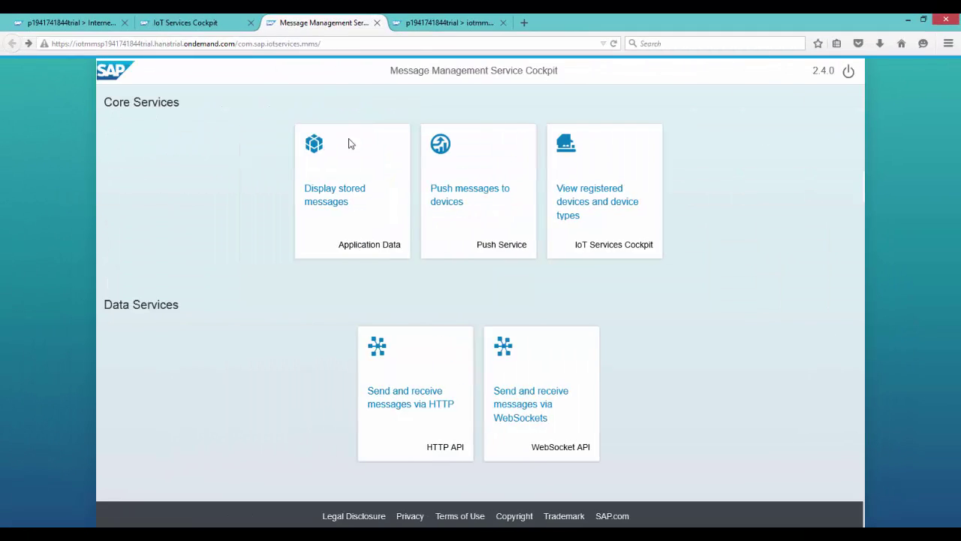
Step: Open the HTTP sample client and copy RaspberryPi1's device ID in IoT Services Cockpit
left_click(426, 383)
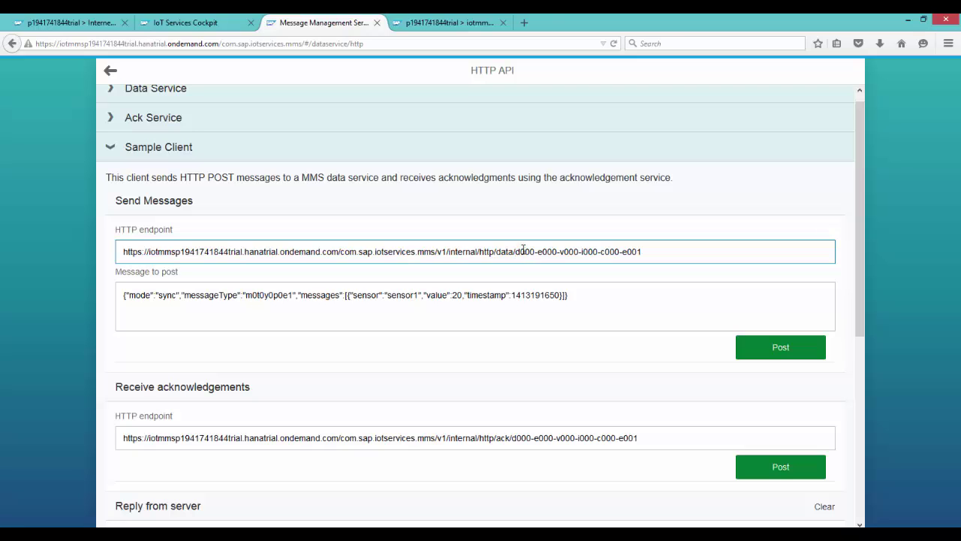
left_click(188, 22)
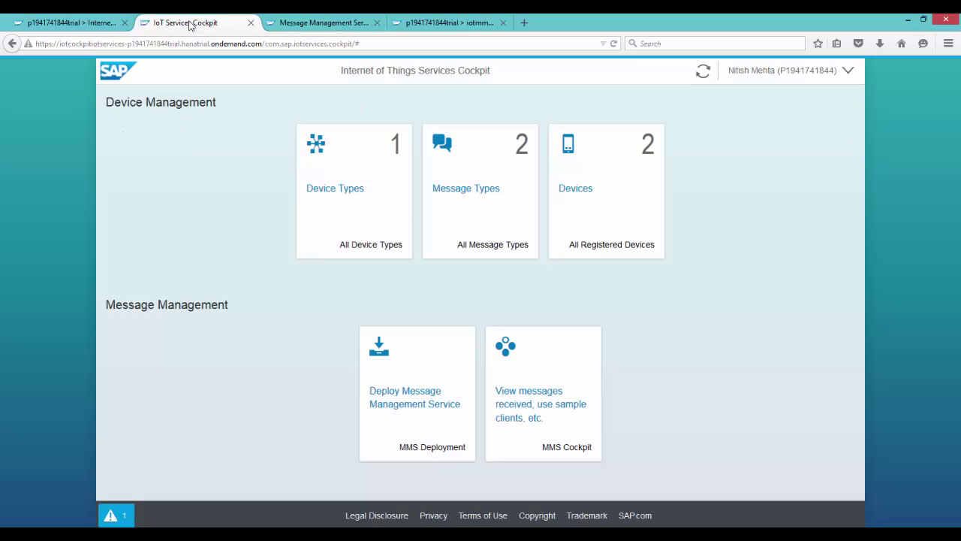
left_click(590, 172)
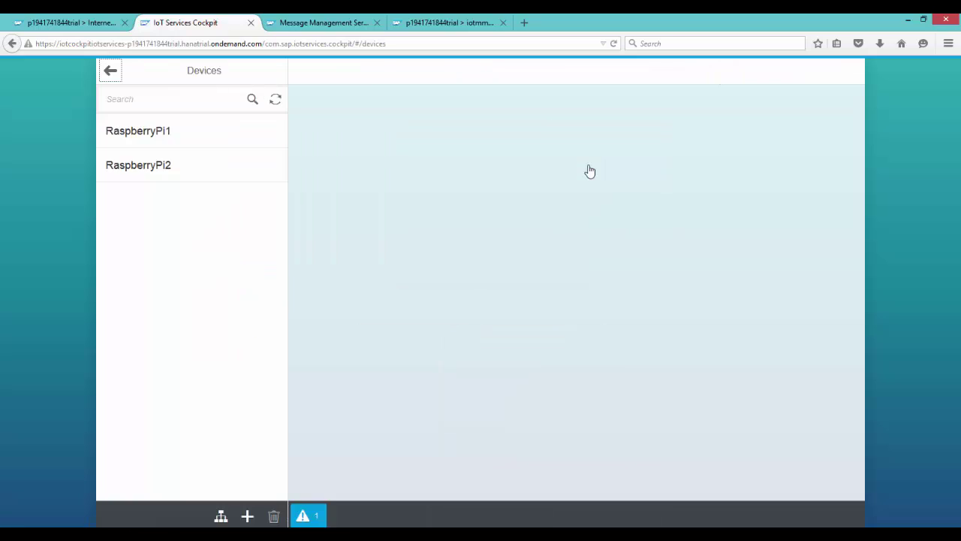
left_click(232, 131)
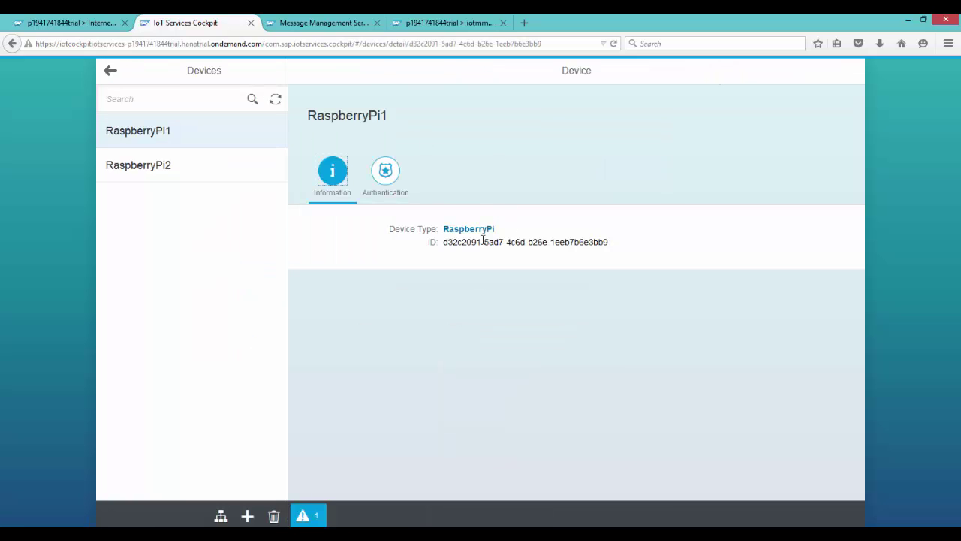
left_click_drag(443, 241, 611, 241)
key("ctrl+c")
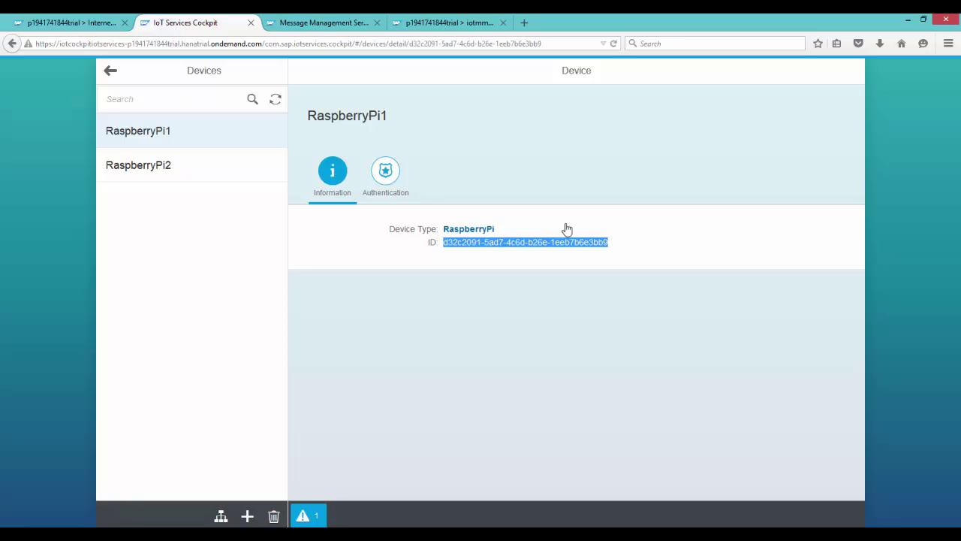
Step: Paste RaspberryPi1's device ID over the default device ID in the endpoint
left_click(305, 25)
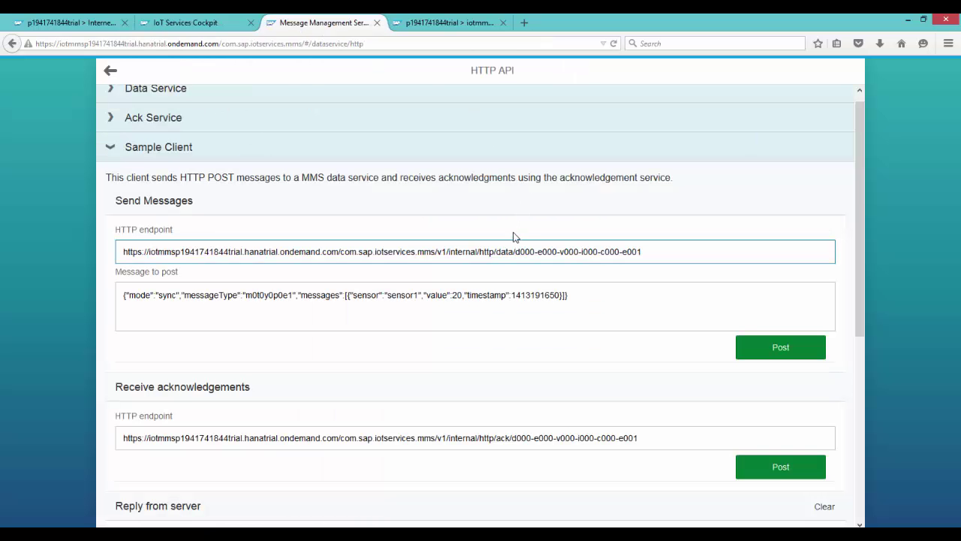
left_click_drag(515, 251, 736, 264)
key("ctrl+v")
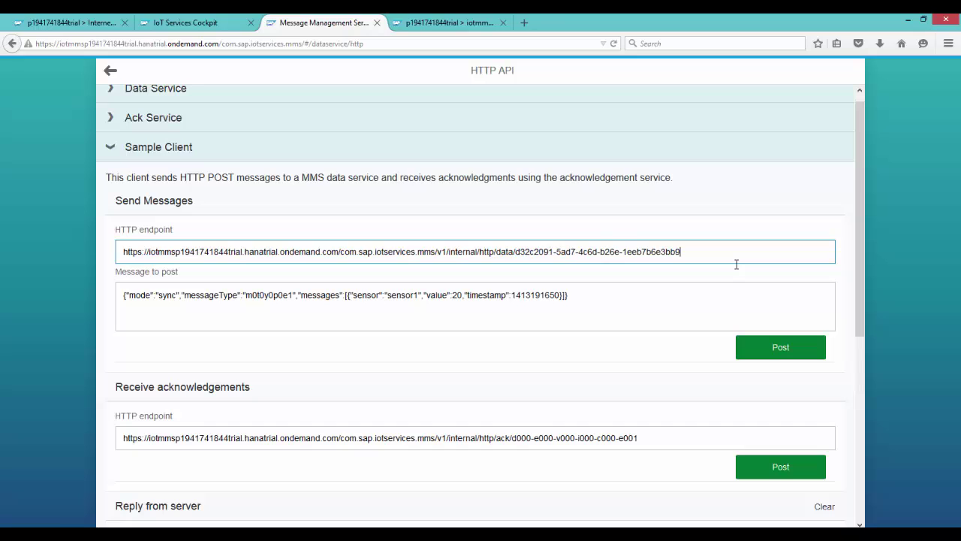
left_click(338, 311)
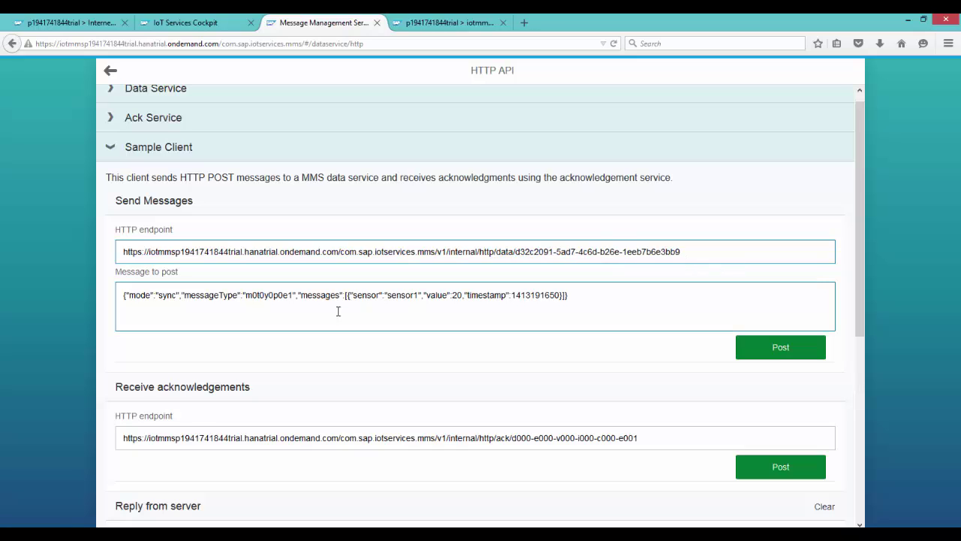
double_click(284, 296)
Step: Copy the MessageFromDevice ID from the RaspberryPi device type's message types
left_click(193, 24)
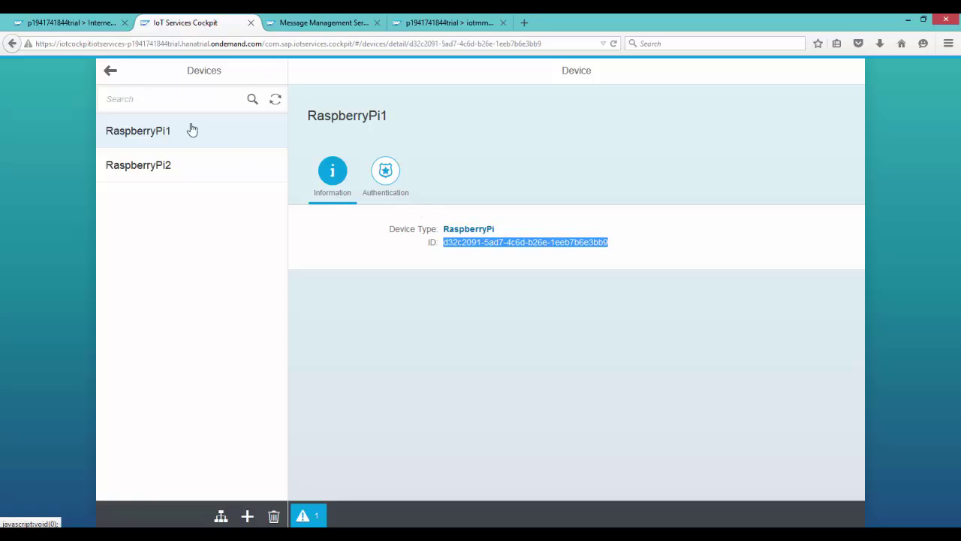
left_click(470, 230)
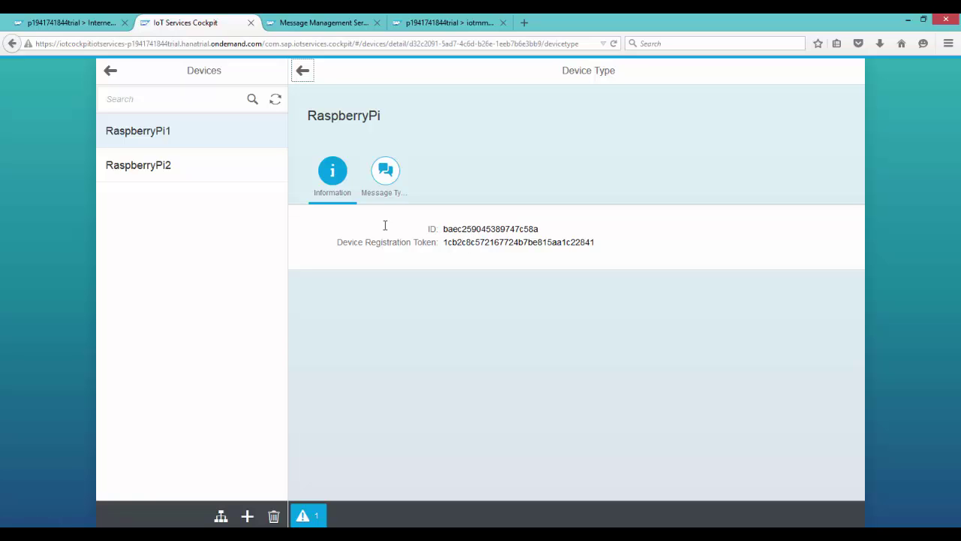
left_click(385, 171)
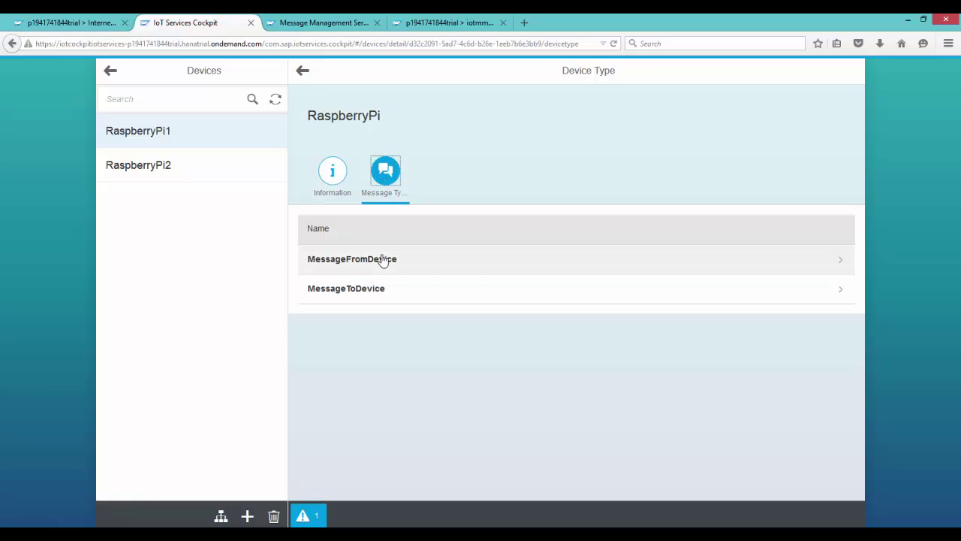
left_click(383, 259)
double_click(460, 255)
key("ctrl+c")
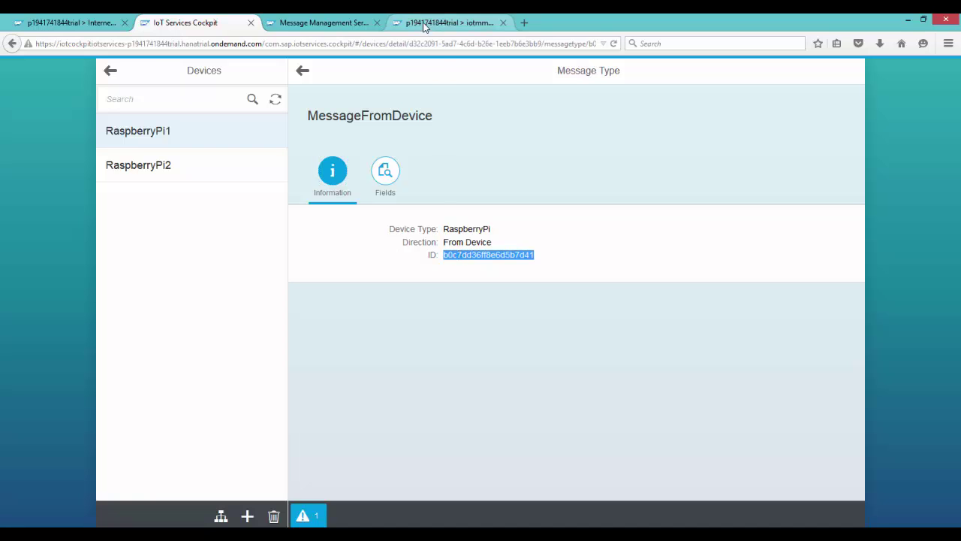
Step: Replace messageType m0t0y0p0e1 with the MessageFromDevice ID and view its fields
left_click(347, 26)
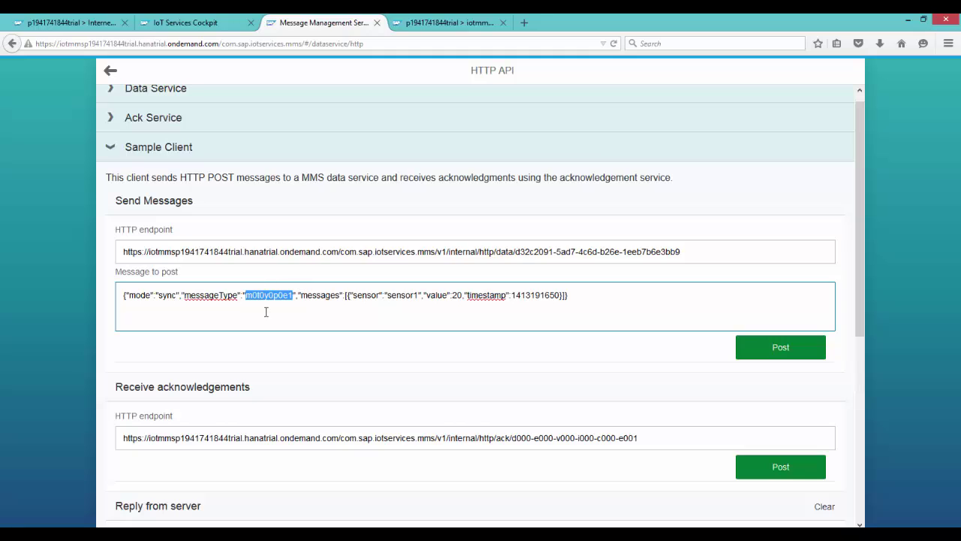
left_click(262, 295)
double_click(263, 295)
key("ctrl+v")
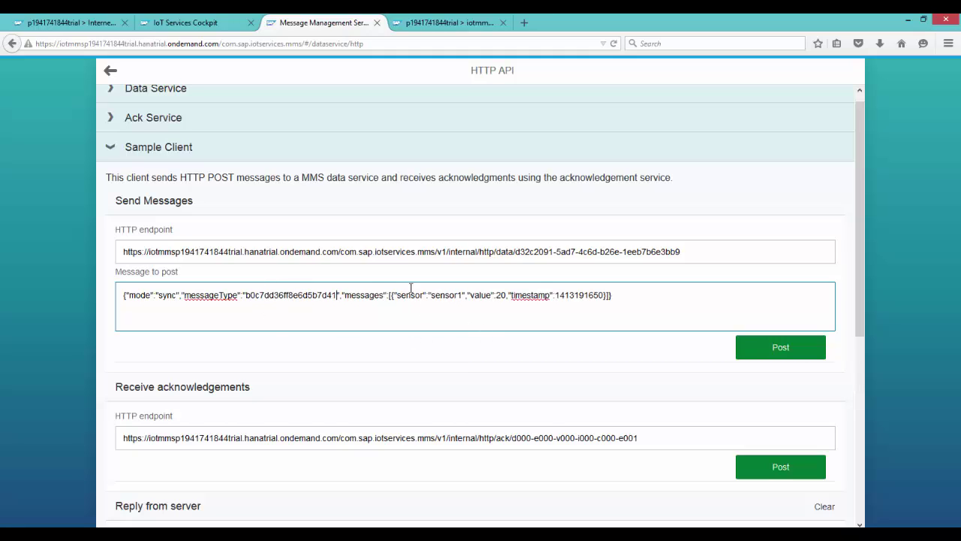
left_click(225, 25)
left_click(375, 172)
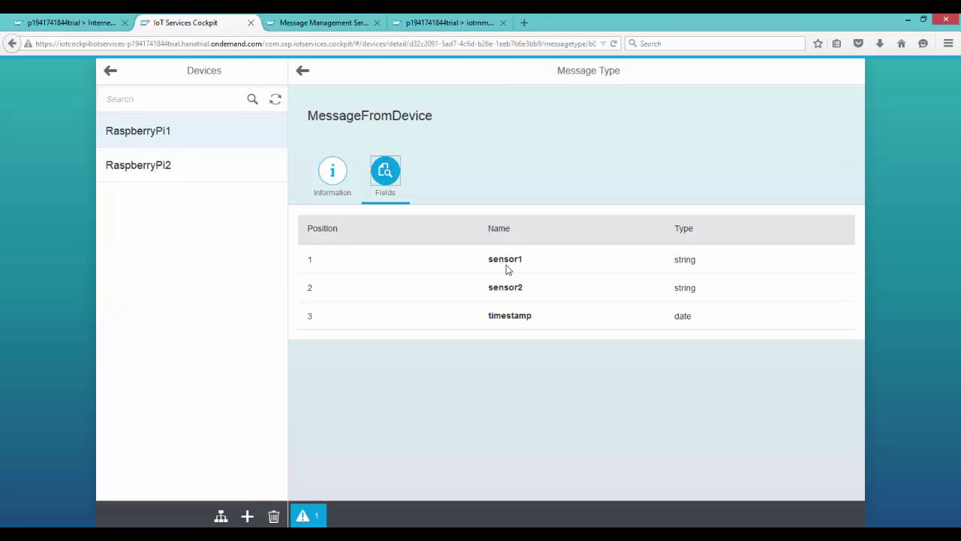
Step: Rename the message's value keys to sensor1 and sensor2
left_click(301, 24)
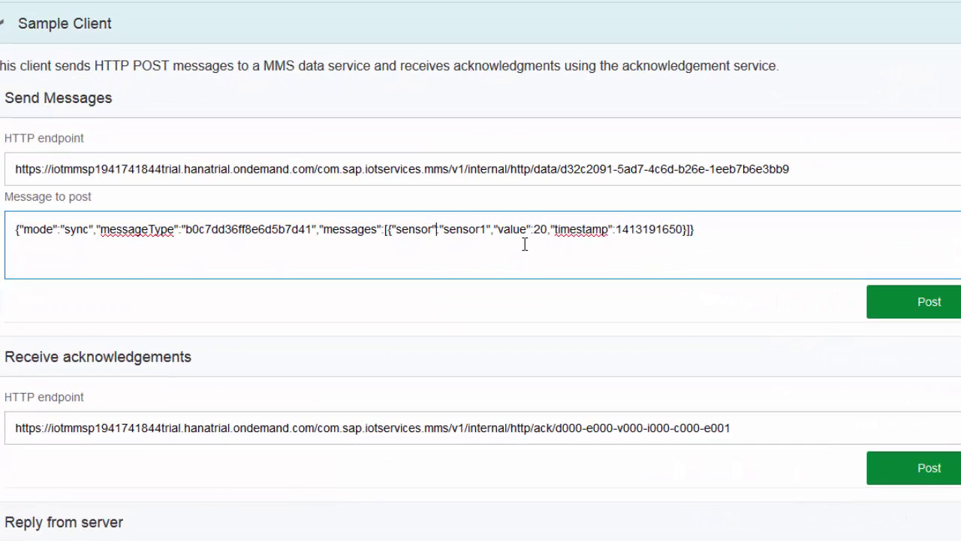
type("1")
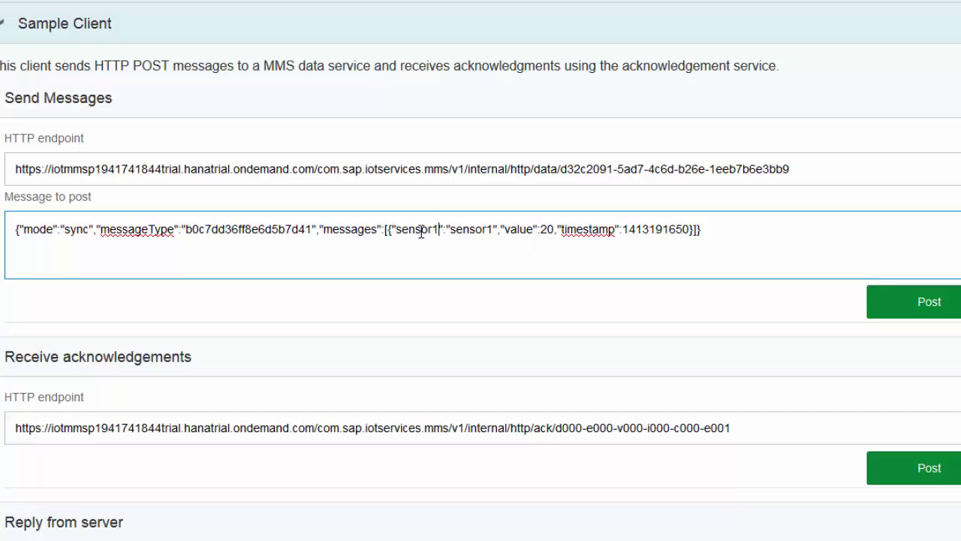
double_click(422, 230)
key("ctrl+c")
double_click(520, 229)
key("ctrl+v")
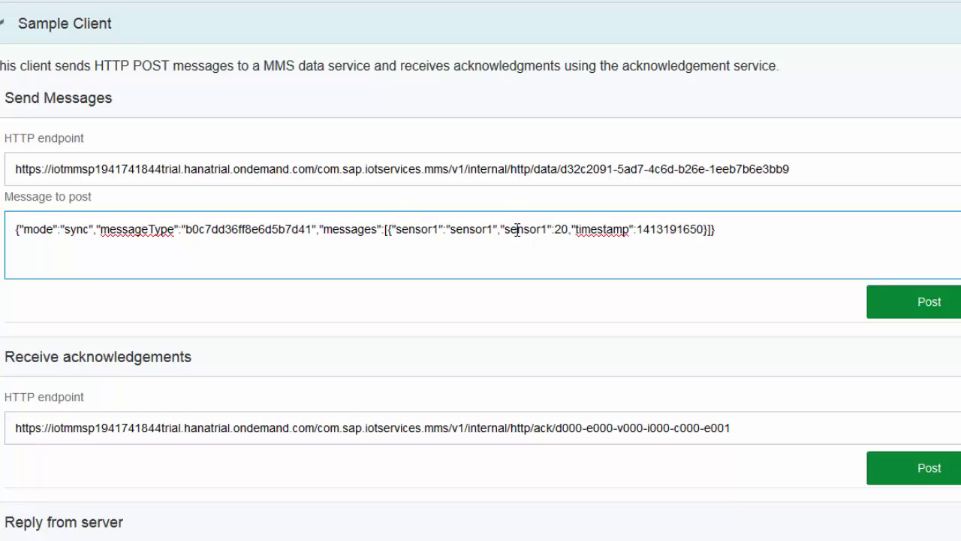
key("BackSpace")
type("2")
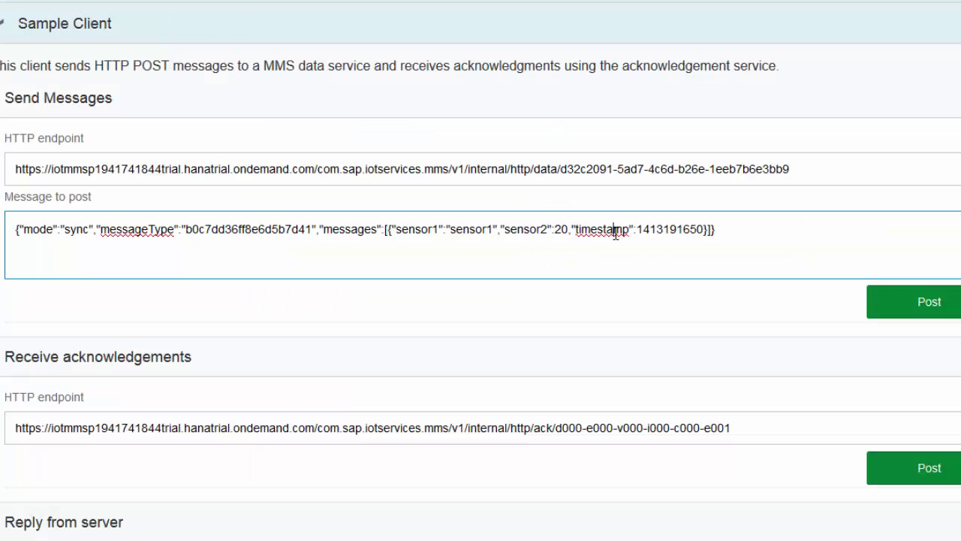
Step: Set sensor1 to 100000 and sensor2 to the string "2333" in the message
double_click(607, 229)
left_click(524, 276)
left_click_drag(494, 228, 449, 227)
type("100000")
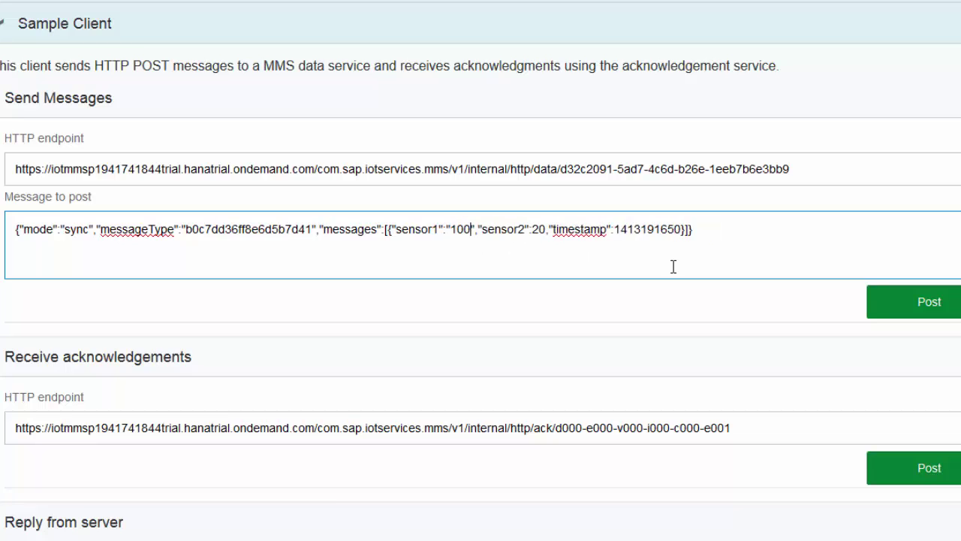
left_click(556, 228)
type("\"")
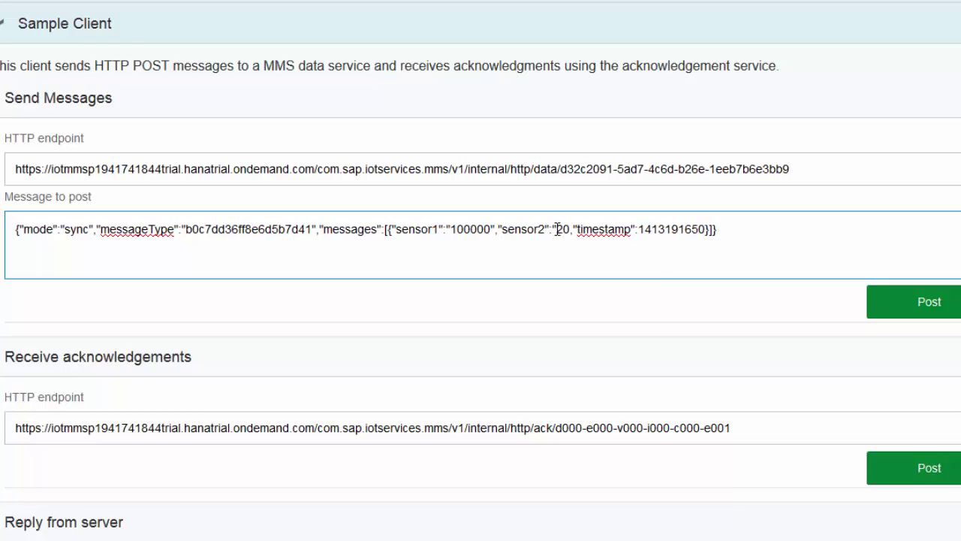
key("Delete")
key("Delete")
key("Delete")
type("2333\",")
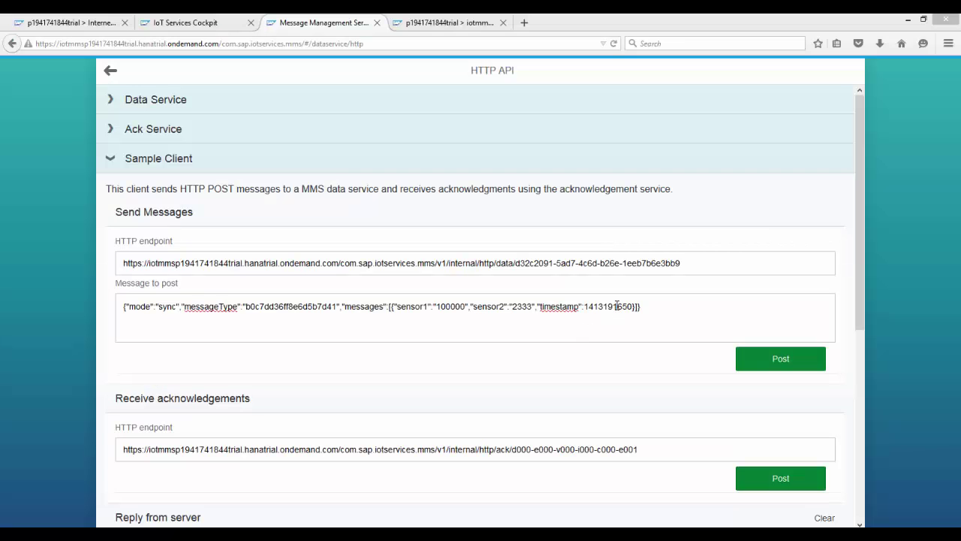
left_click(617, 305)
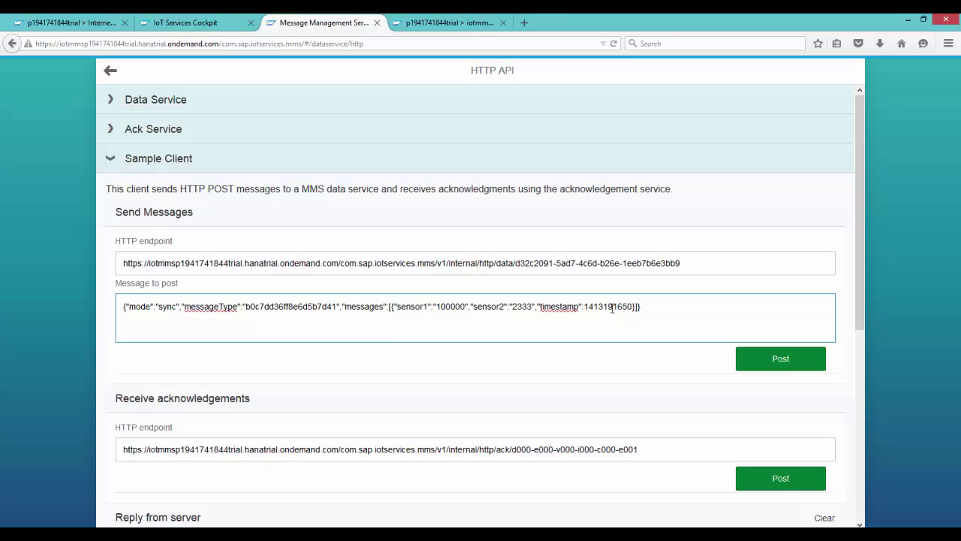
Step: Copy the ISO 8601 timestamp 2015-11-11T13:40:44+00:00 from timestampgenerator.com
left_click(524, 23)
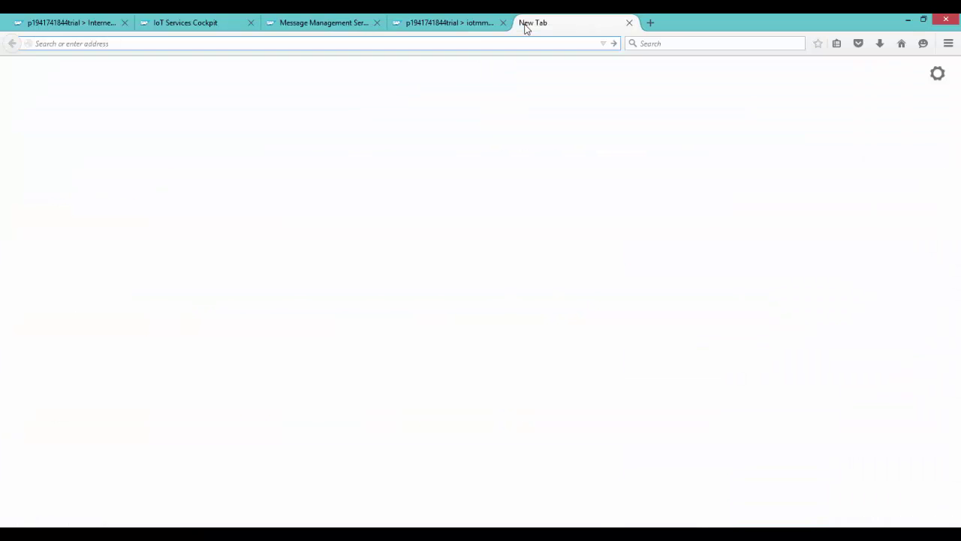
type("timestampgenerator.com/")
key("Return")
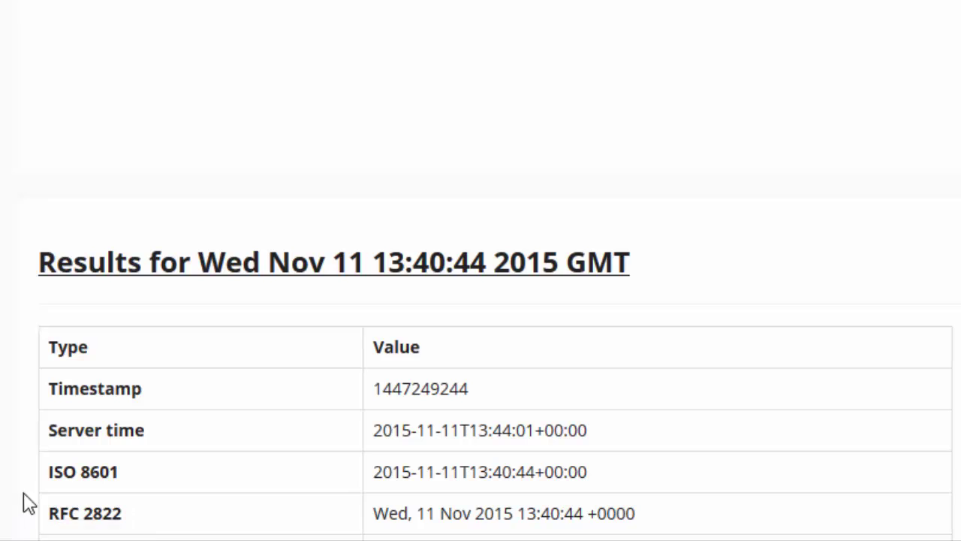
left_click_drag(49, 465, 374, 477)
key("ctrl+c")
left_click(644, 484)
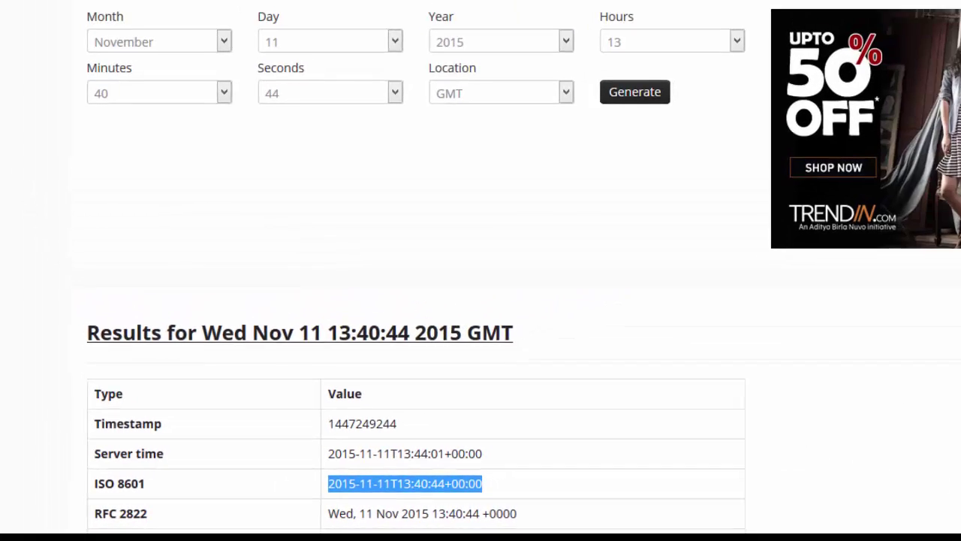
left_click(417, 24)
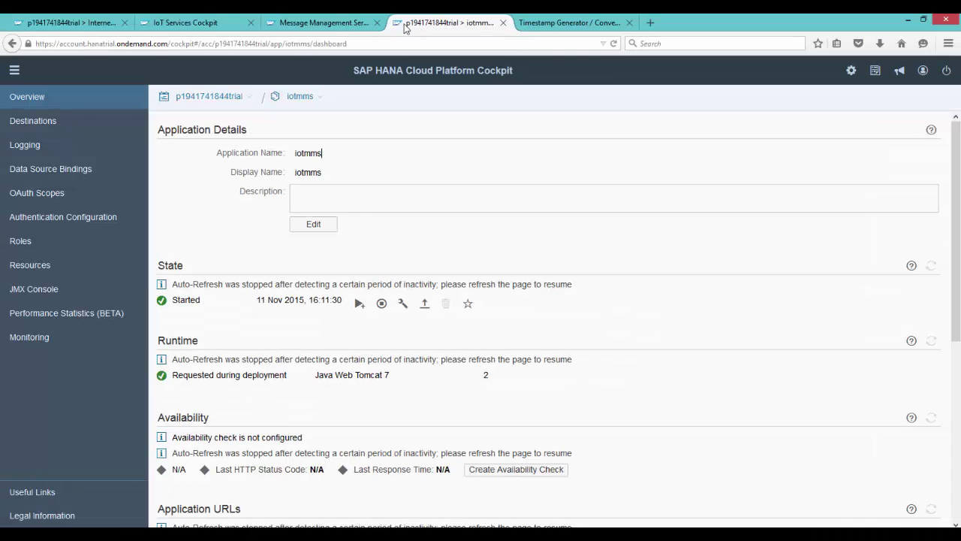
left_click(318, 25)
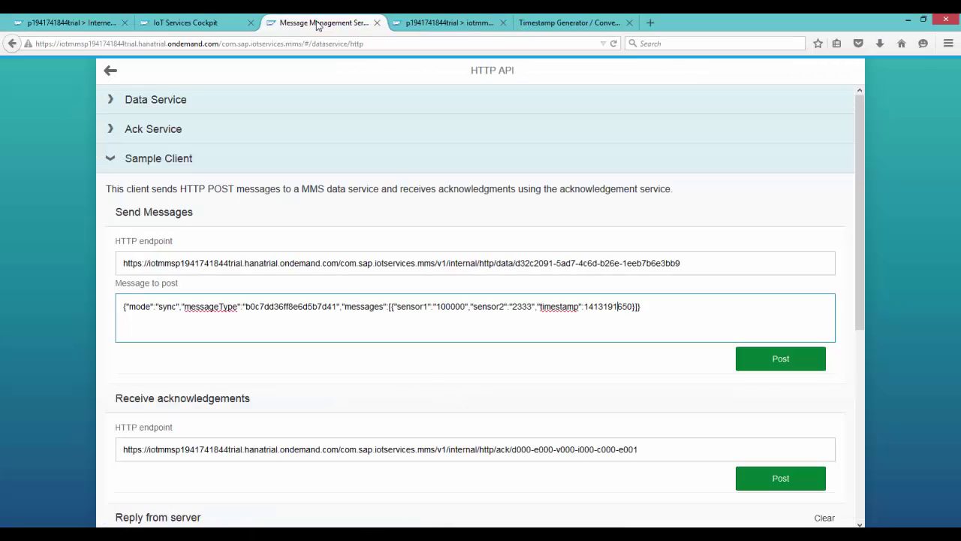
double_click(619, 307)
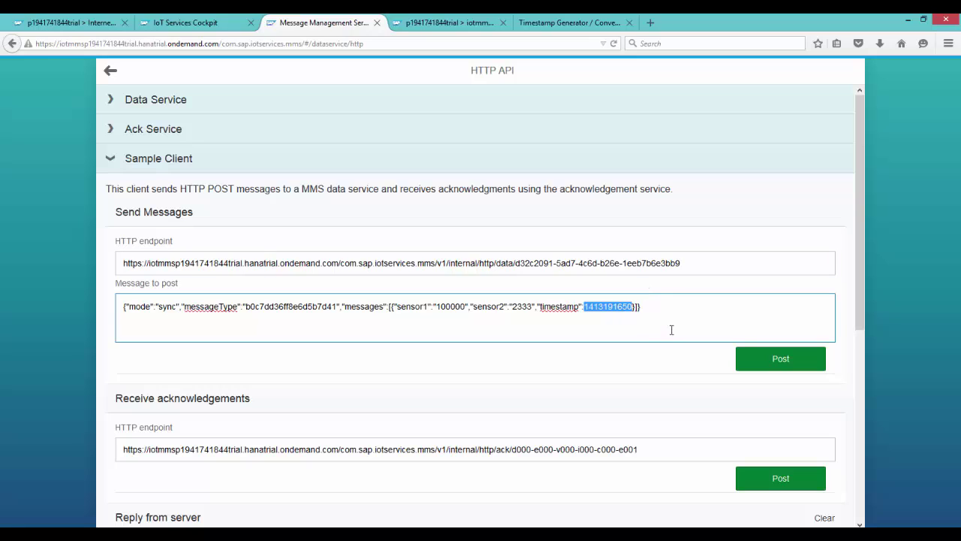
type("\"")
key("ctrl+v")
type("\"")
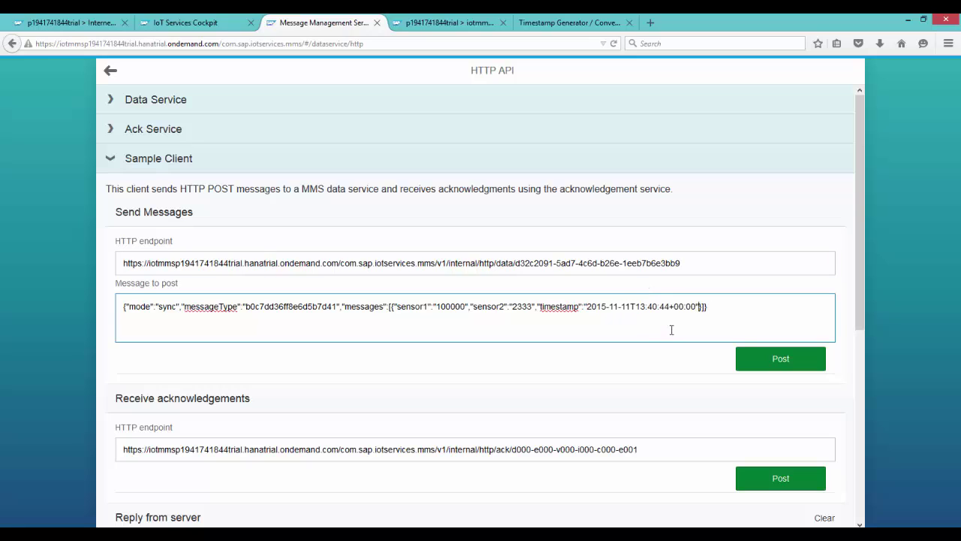
left_click(782, 360)
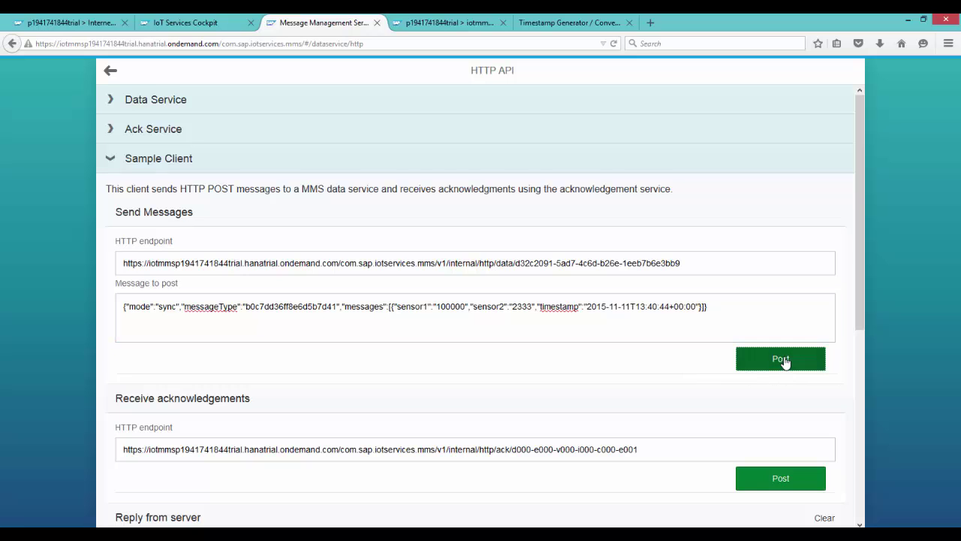
scroll(785, 365, "down", 2)
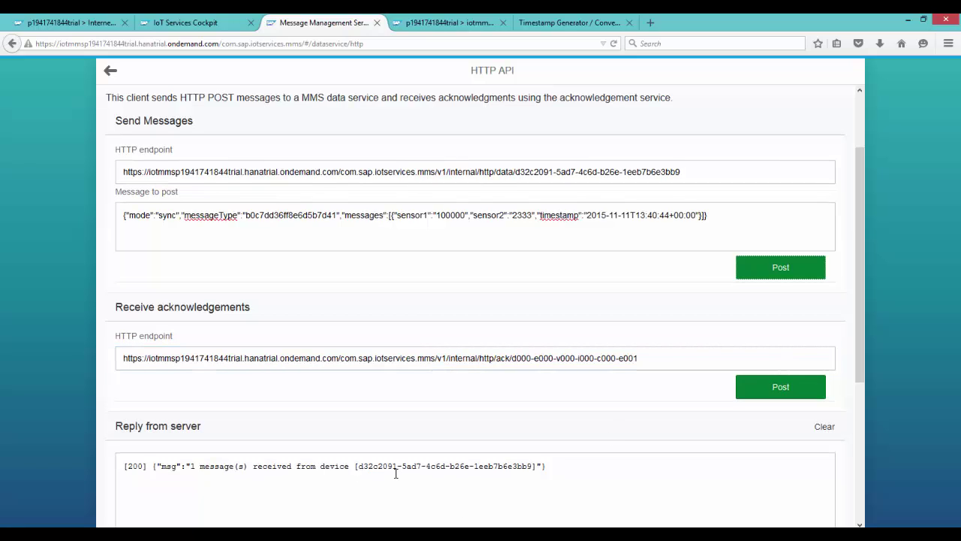
Step: Post a message with sensor1 20000, sensor2 21.53, timestamp 13:40:46, then return home
left_click(444, 216)
key("BackSpace")
key("BackSpace")
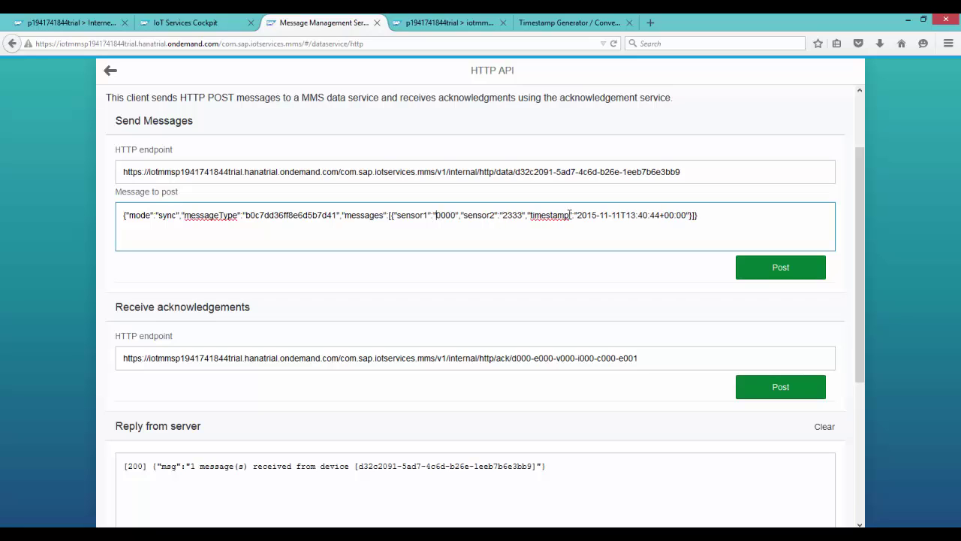
type("2")
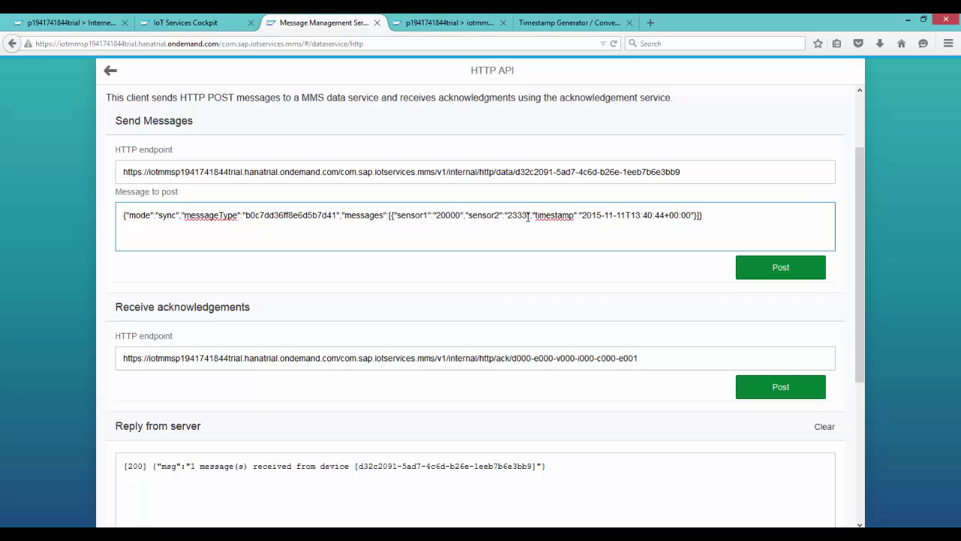
left_click_drag(528, 216, 513, 215)
type("153")
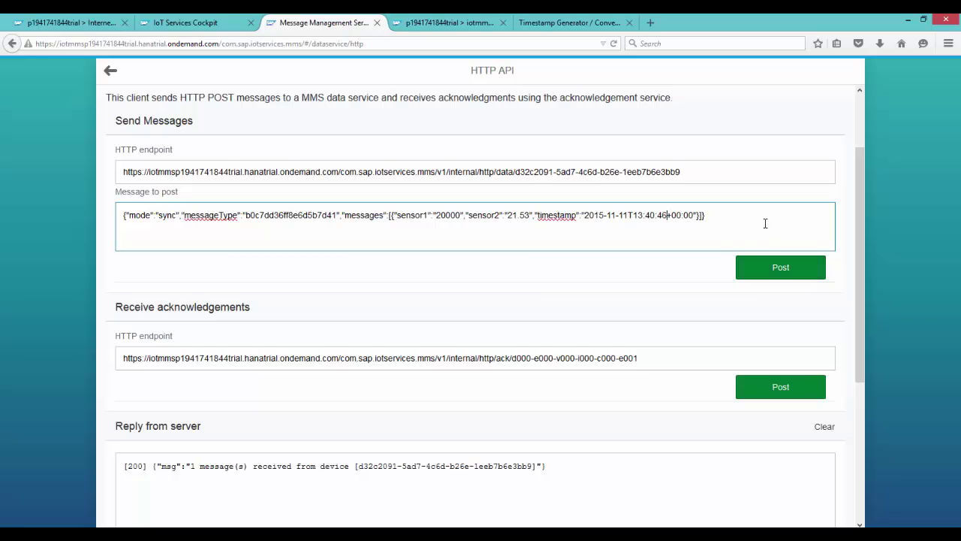
left_click(779, 267)
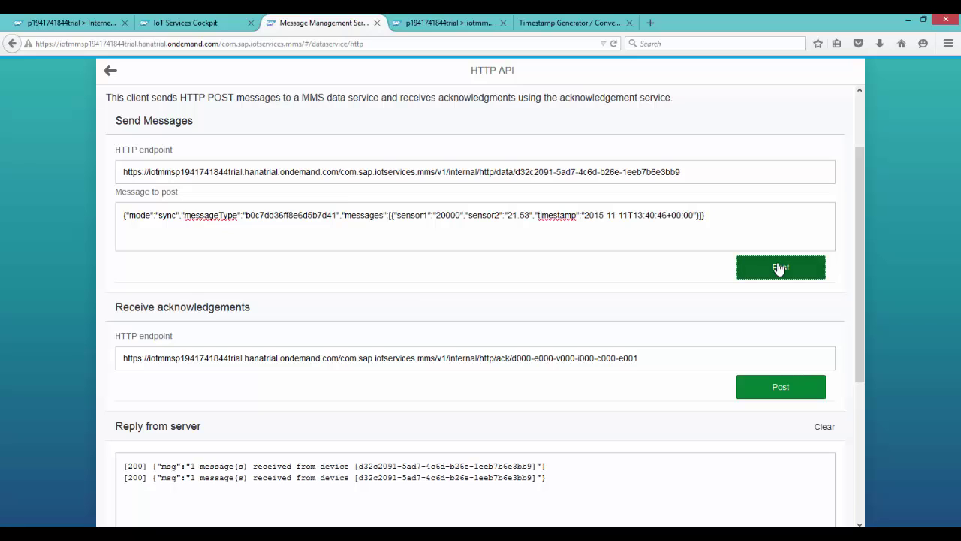
left_click(111, 71)
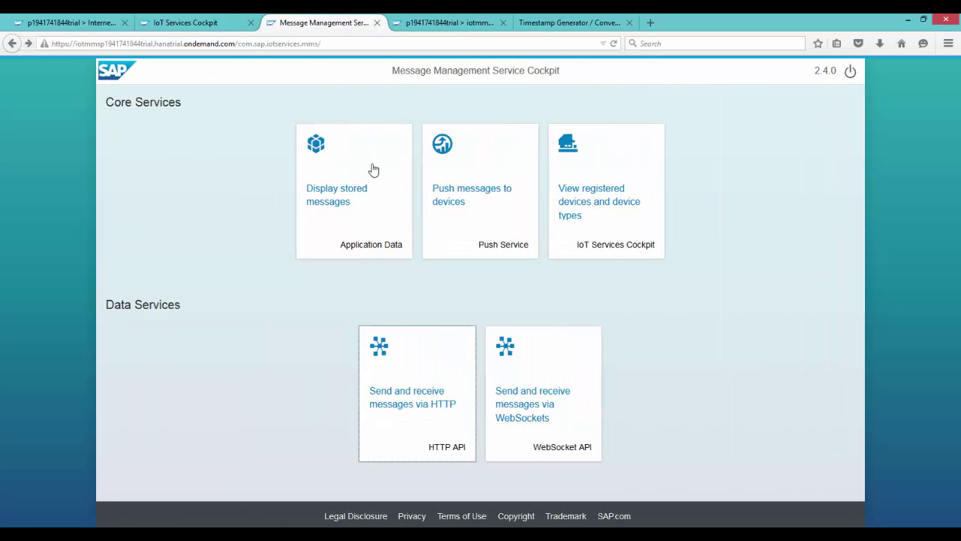
Step: Refresh Application Data and open the new two-row T_IOT_B0C7DD36FF8E6D5B7D41 table
left_click(373, 170)
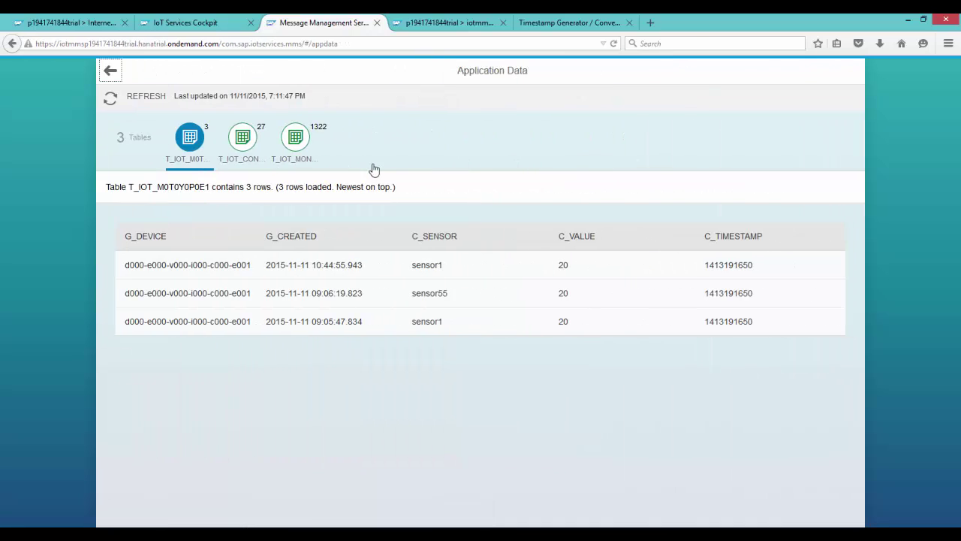
left_click(142, 98)
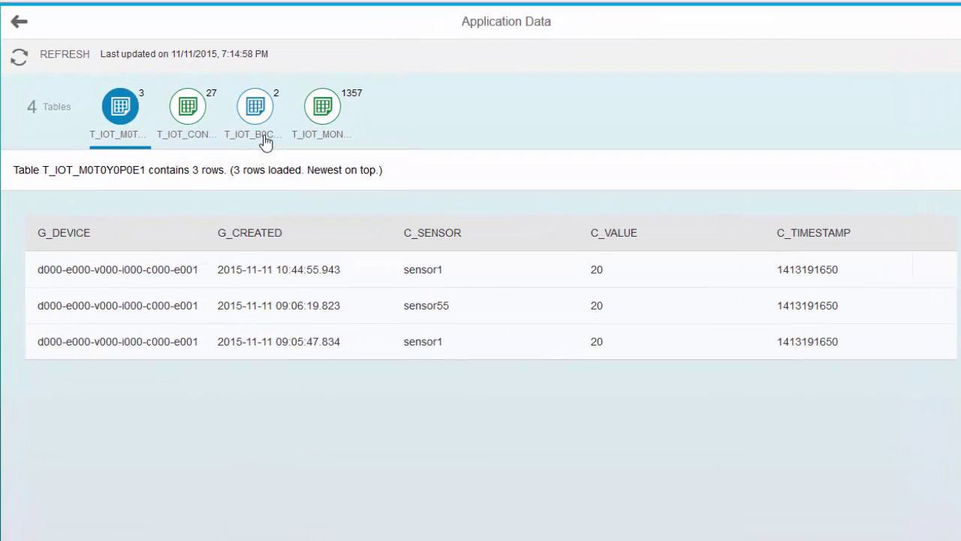
left_click(265, 143)
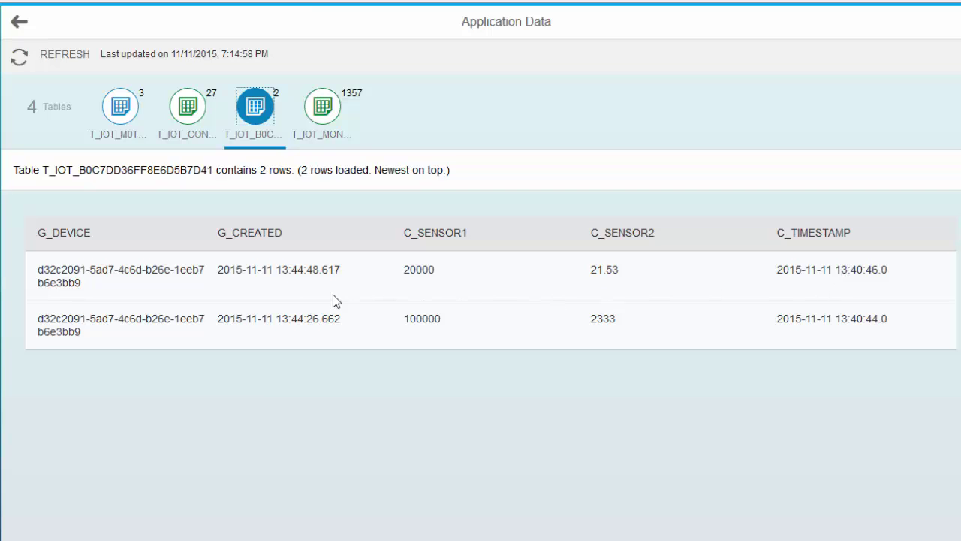
Step: Inspect the rows' device ID and creation time, compare with T_IOT_M0T0Y0P0E1, then return home
left_click_drag(81, 283, 43, 269)
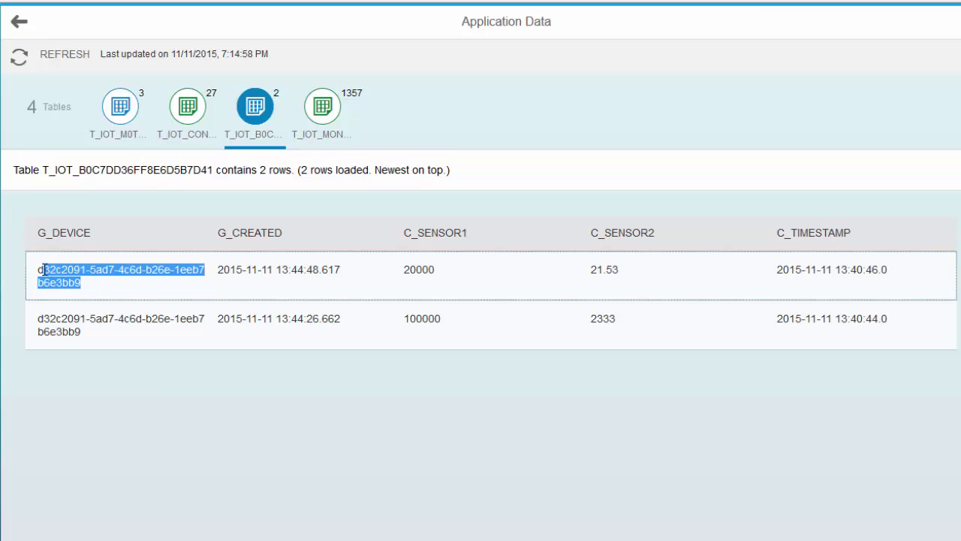
left_click(281, 273)
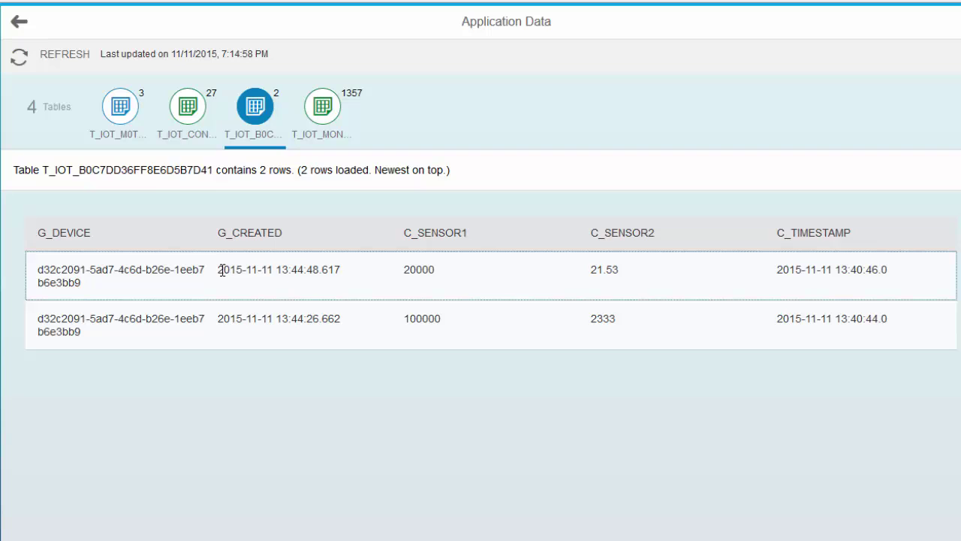
left_click_drag(220, 271, 351, 275)
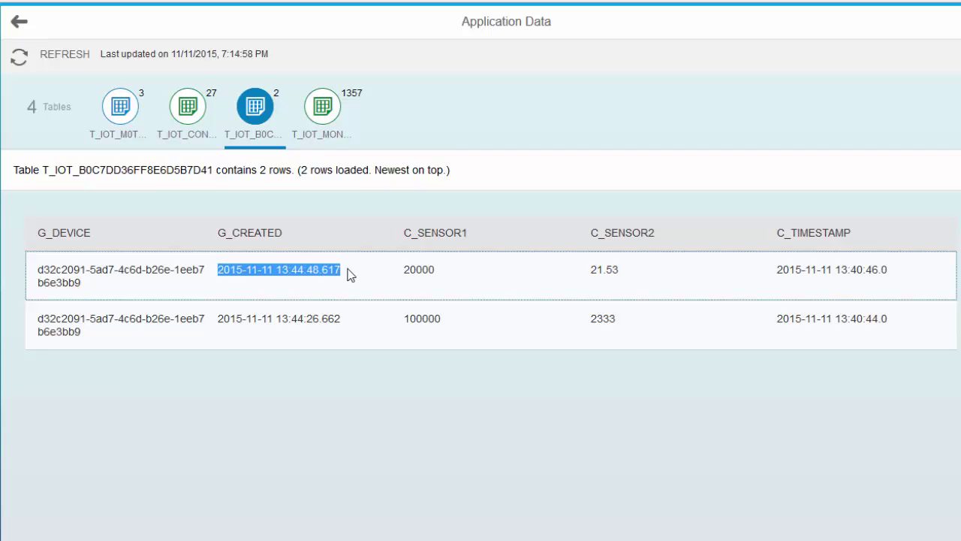
left_click(350, 275)
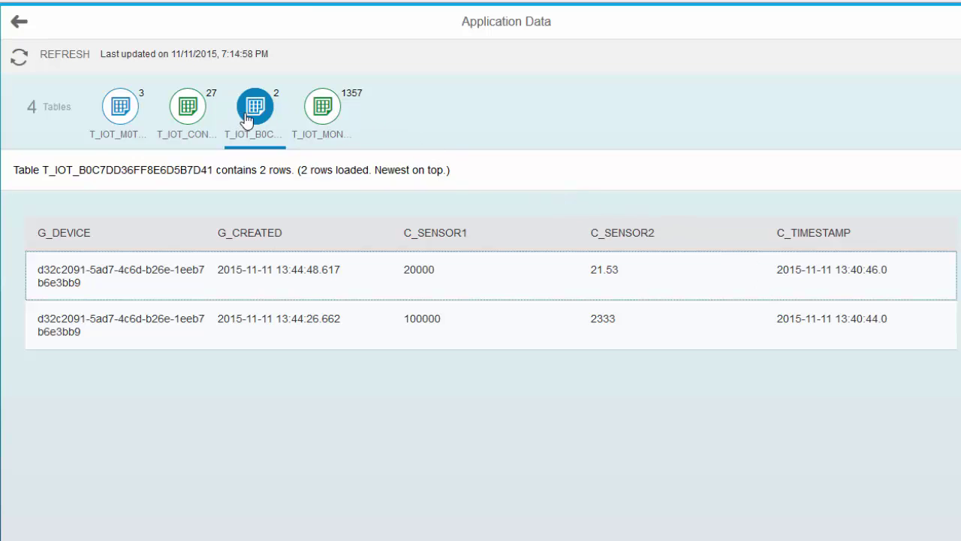
left_click(121, 101)
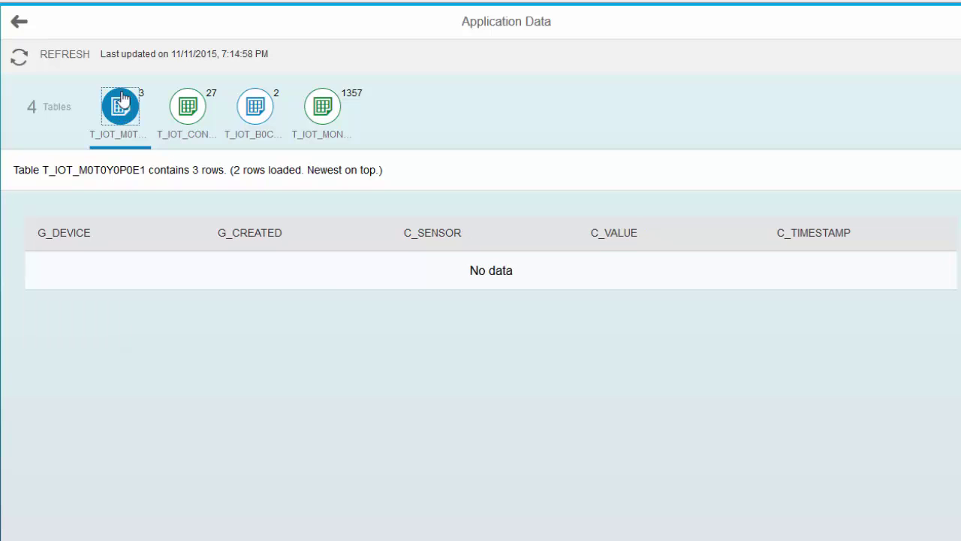
left_click(269, 118)
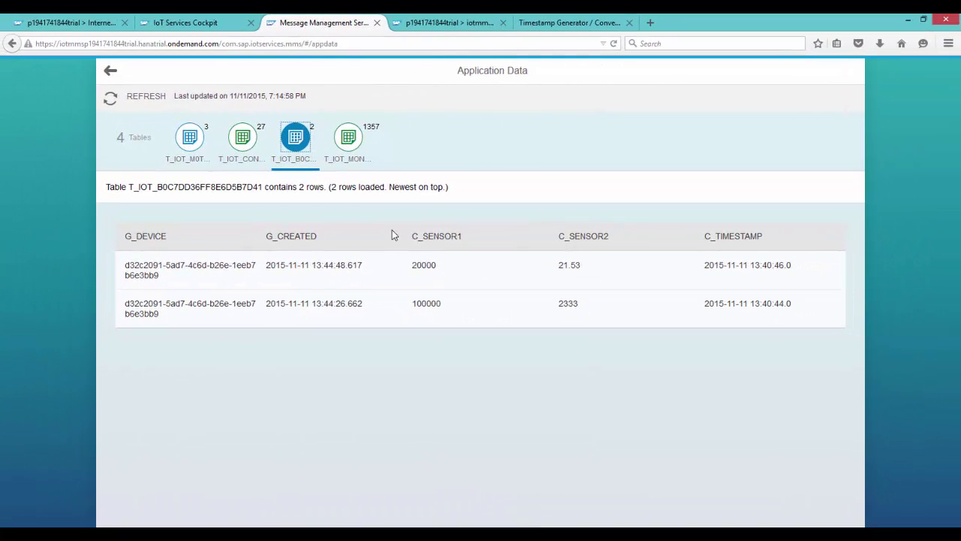
left_click(111, 70)
left_click(106, 73)
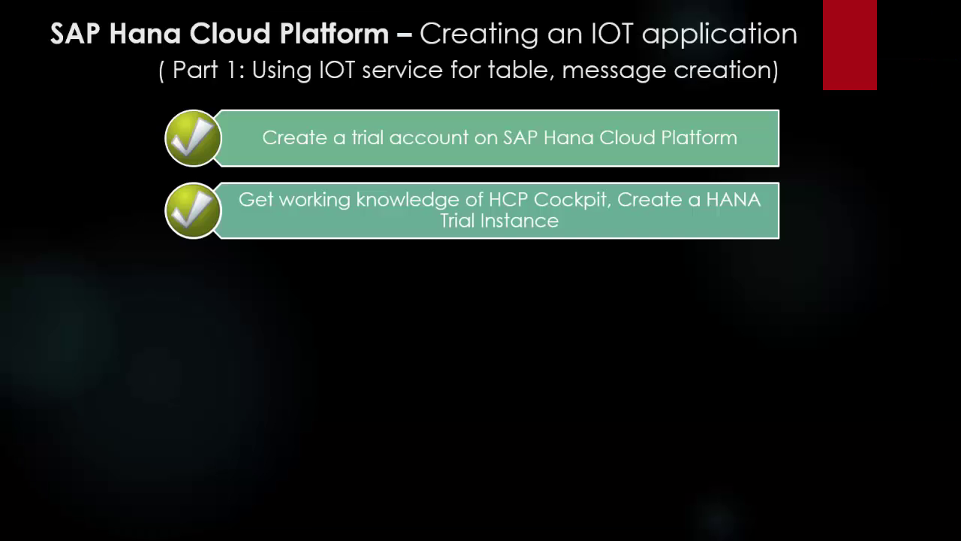